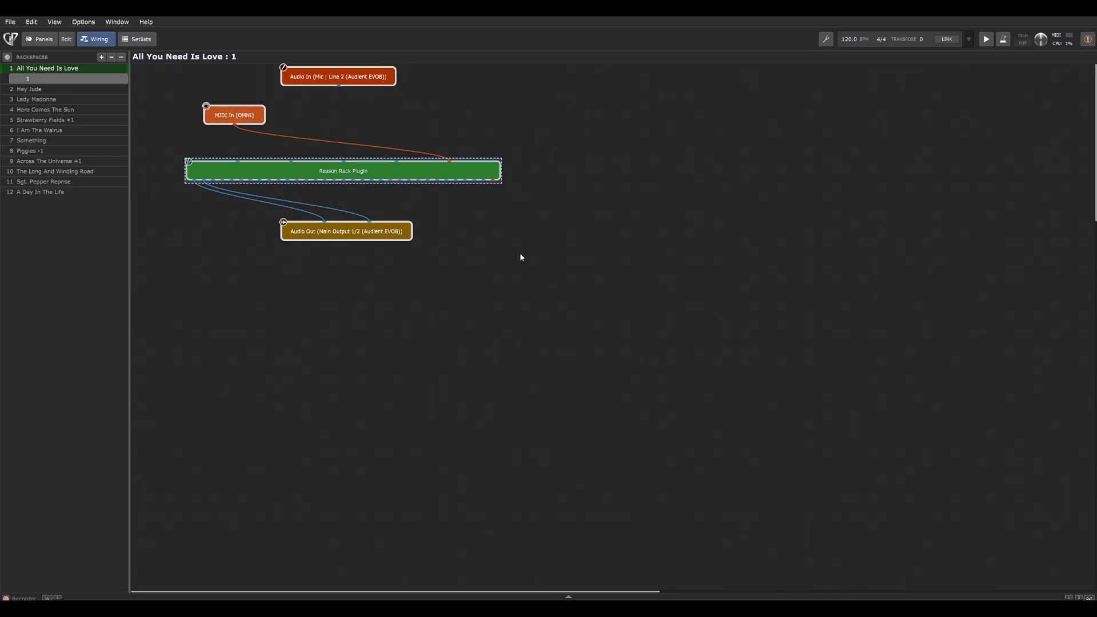
Review the global MIDI assignments for moving to the next and previous variation or song part.
click(84, 22)
click(92, 33)
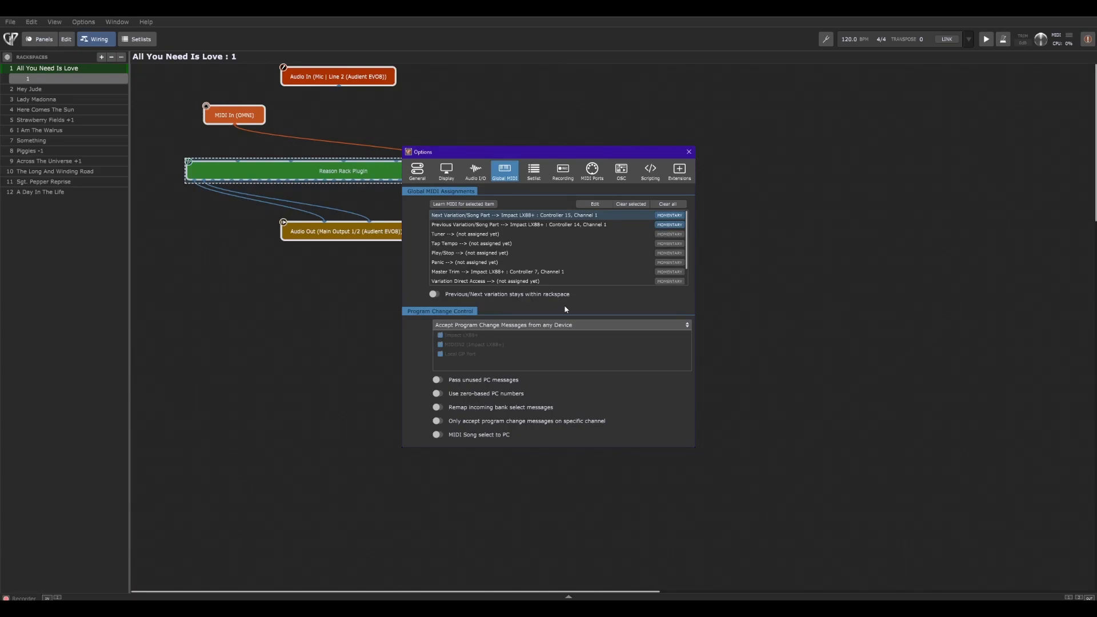
click(447, 227)
click(457, 217)
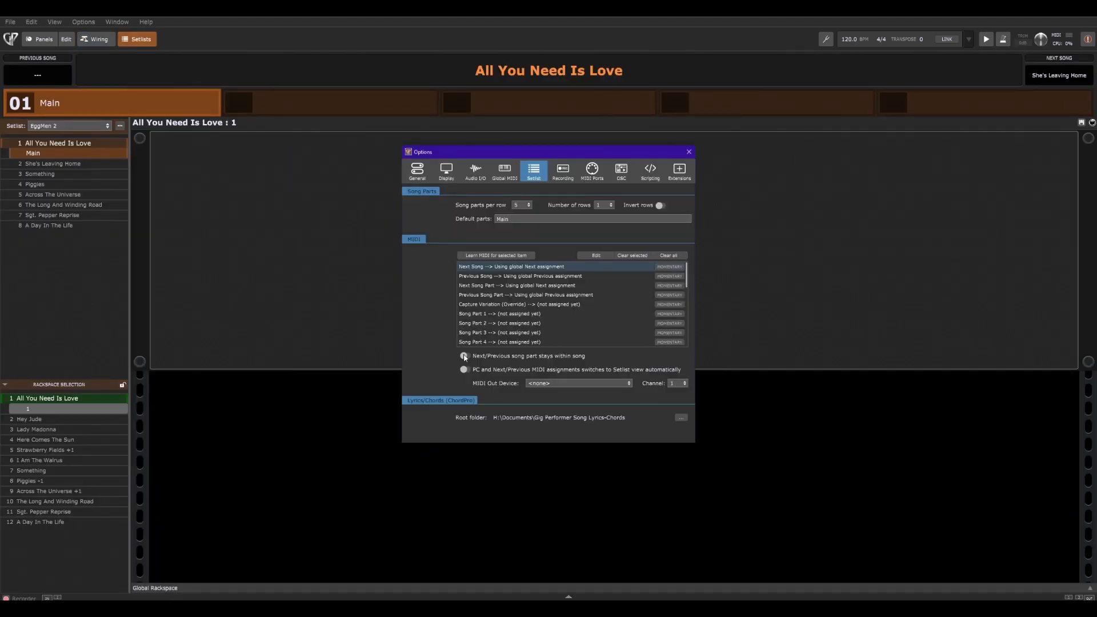
Enable keeping next/previous song part navigation within the song, and load A Day In The Life from the setlist.
click(465, 356)
key(Escape)
click(49, 226)
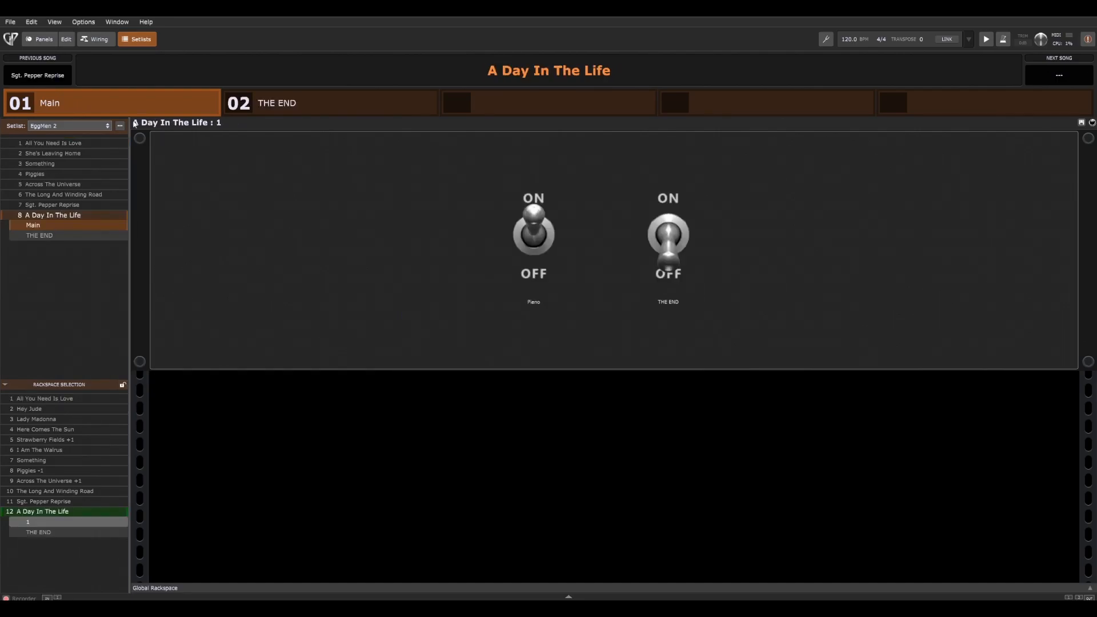
Switch A Day In The Life back and forth between its Main and THE END parts to test the navigation.
click(260, 103)
click(56, 228)
key(Right)
key(Left)
key(Right)
key(Left)
Disable keeping next/previous song part navigation within the song, and select the Main part of A Day In The Life.
click(98, 71)
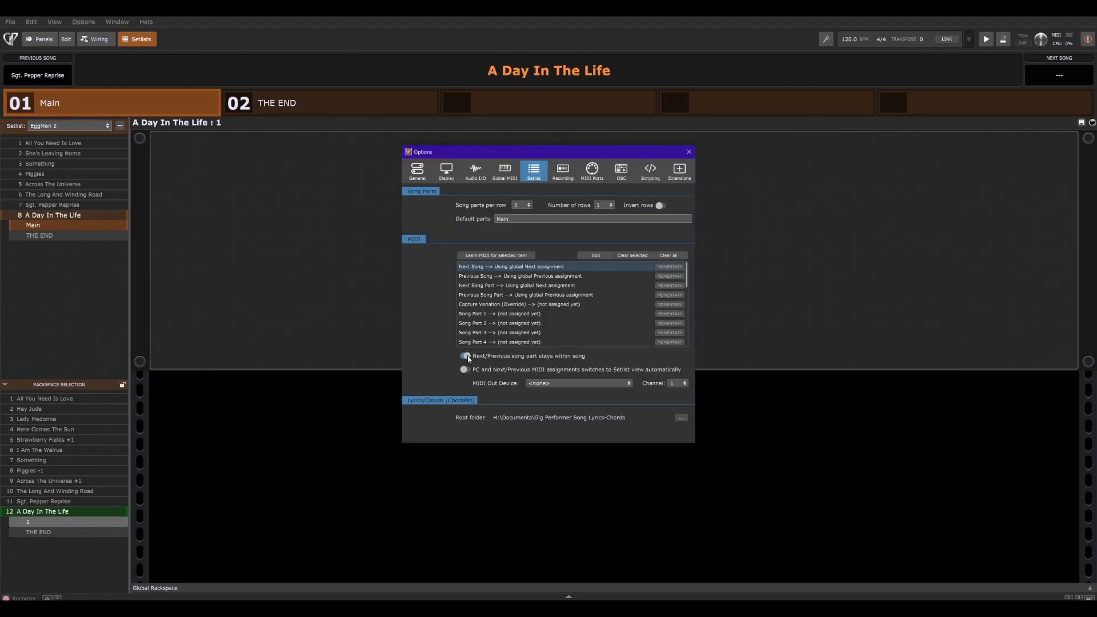
key(Escape)
click(76, 232)
Step forward and back through the parts into Sgt. Pepper Reprise, and return to A Day In The Life.
key(Right)
key(Right)
key(Left)
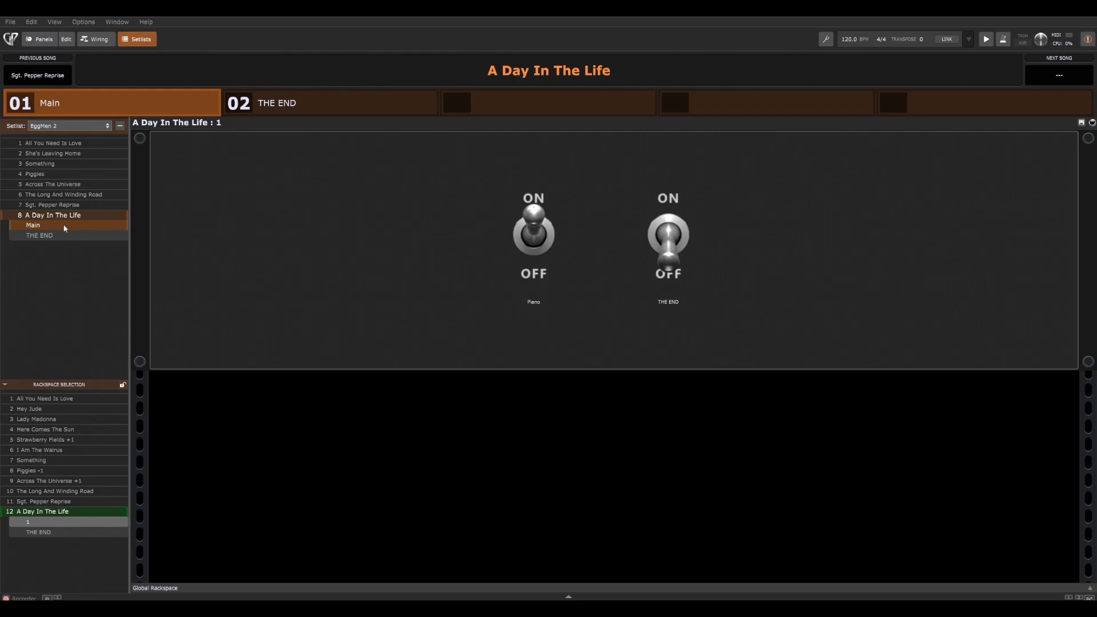
key(Left)
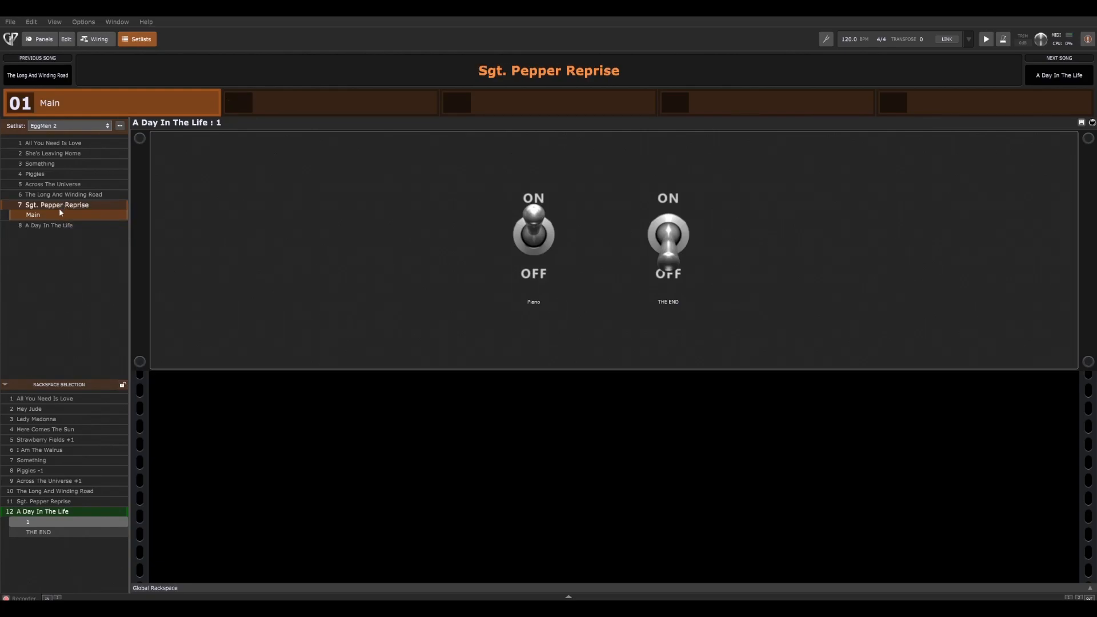
click(62, 226)
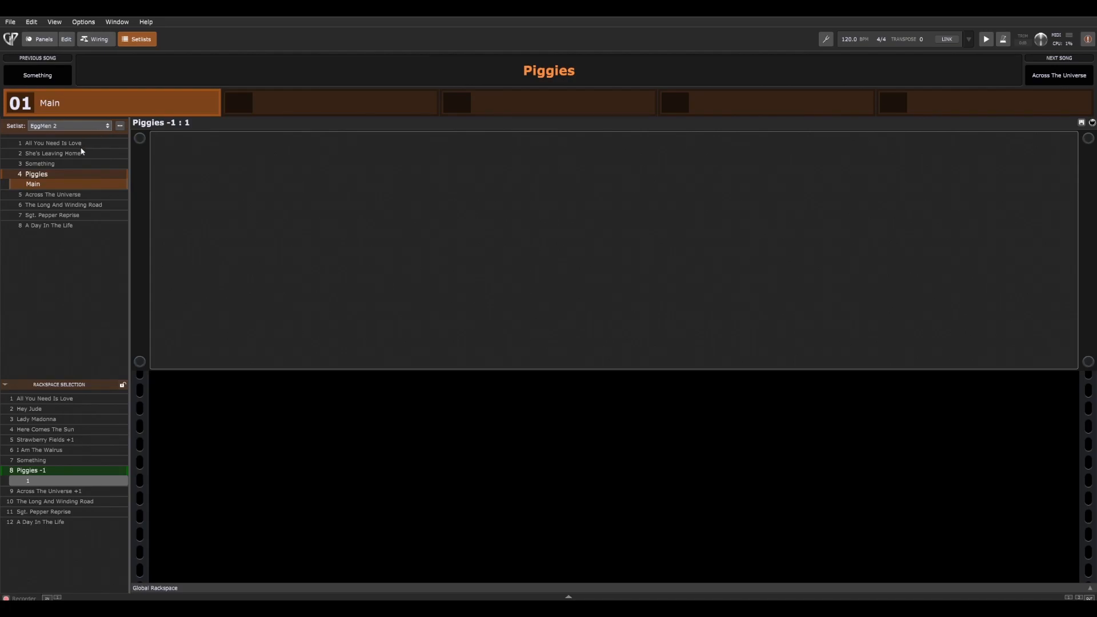
Display the All Songs setlist, and switch to the EggMen 1 setlist.
click(83, 140)
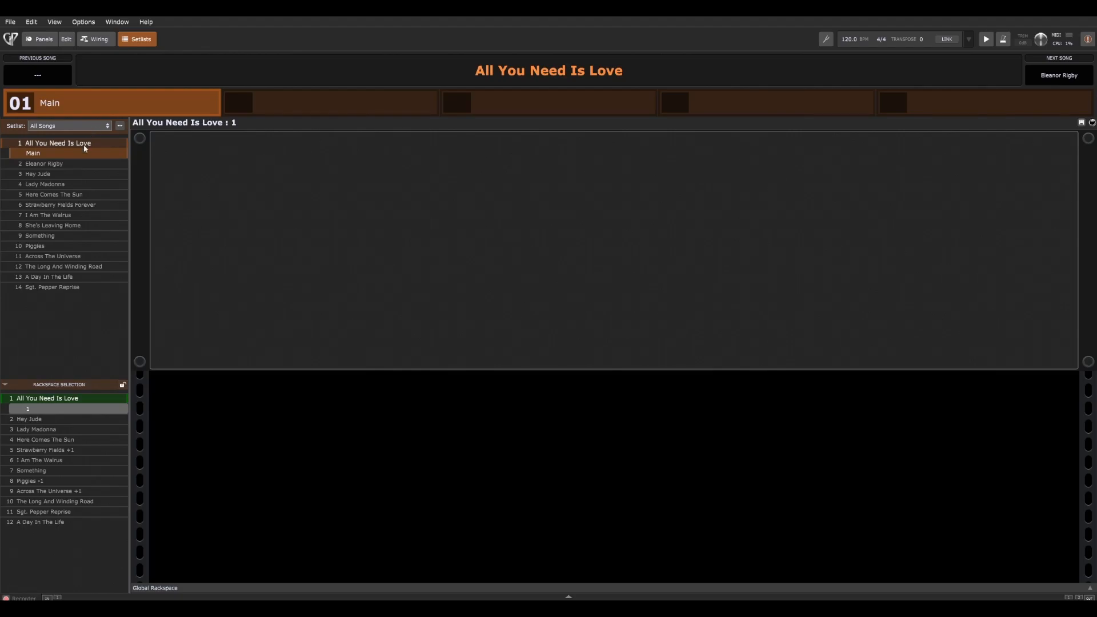
click(84, 148)
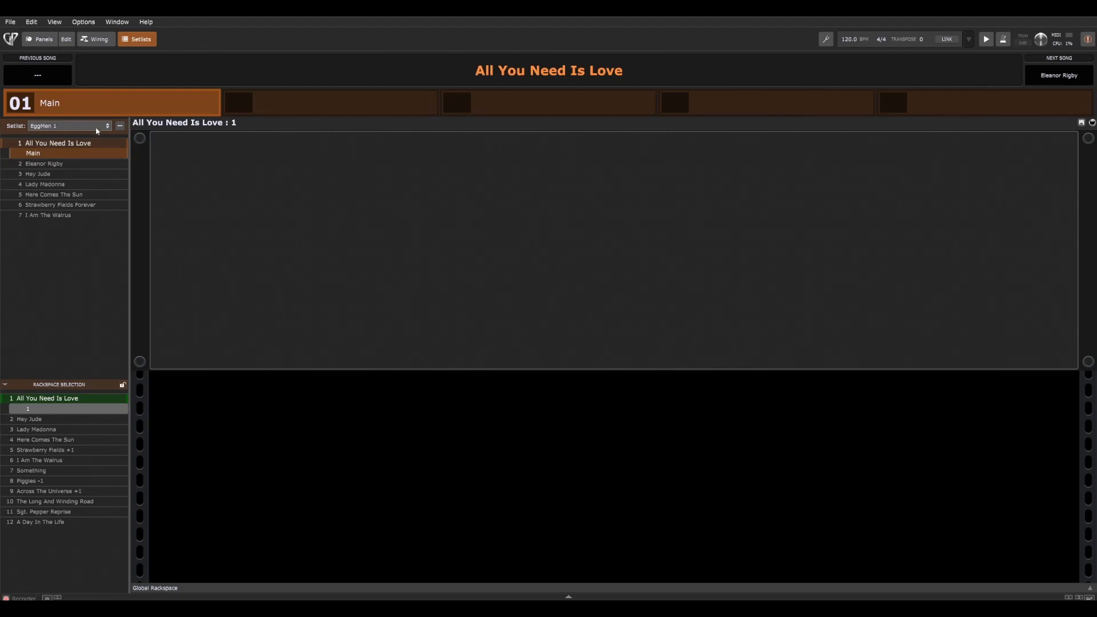
click(72, 156)
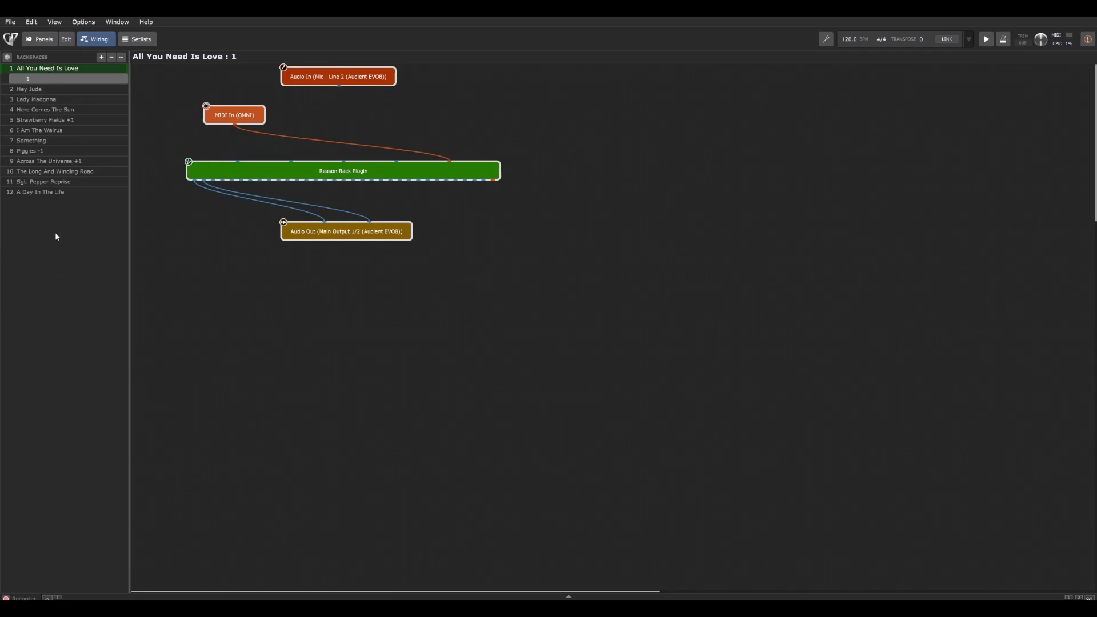
Examine the wiring of the Hey Jude, Lady Madonna, Here Comes The Sun and Strawberry Fields +1 rackspaces.
click(40, 92)
click(40, 100)
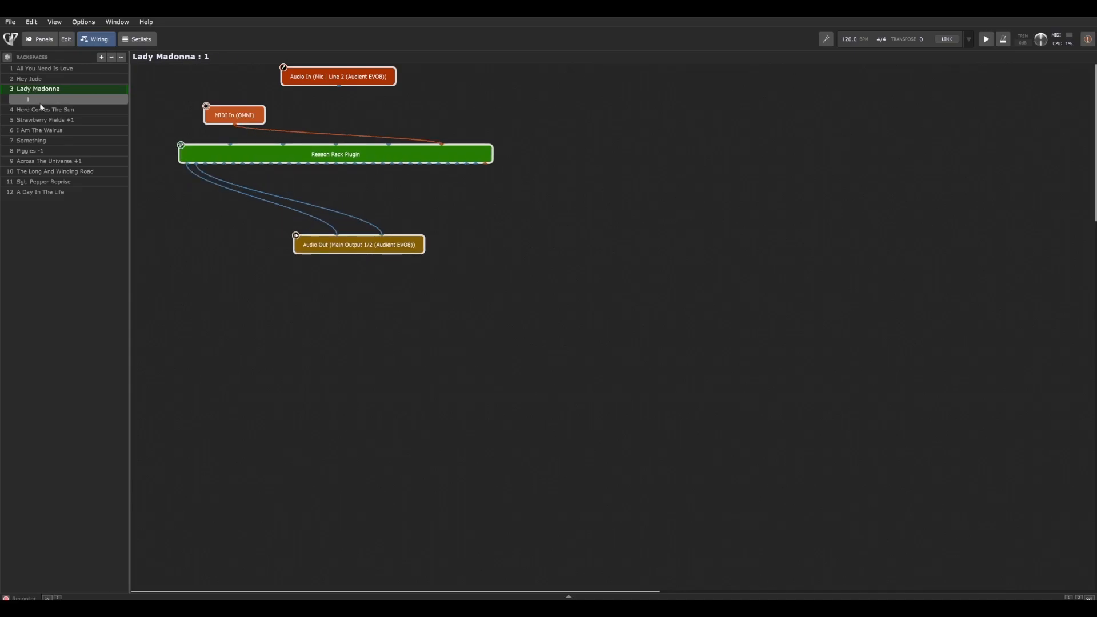
click(41, 110)
click(39, 121)
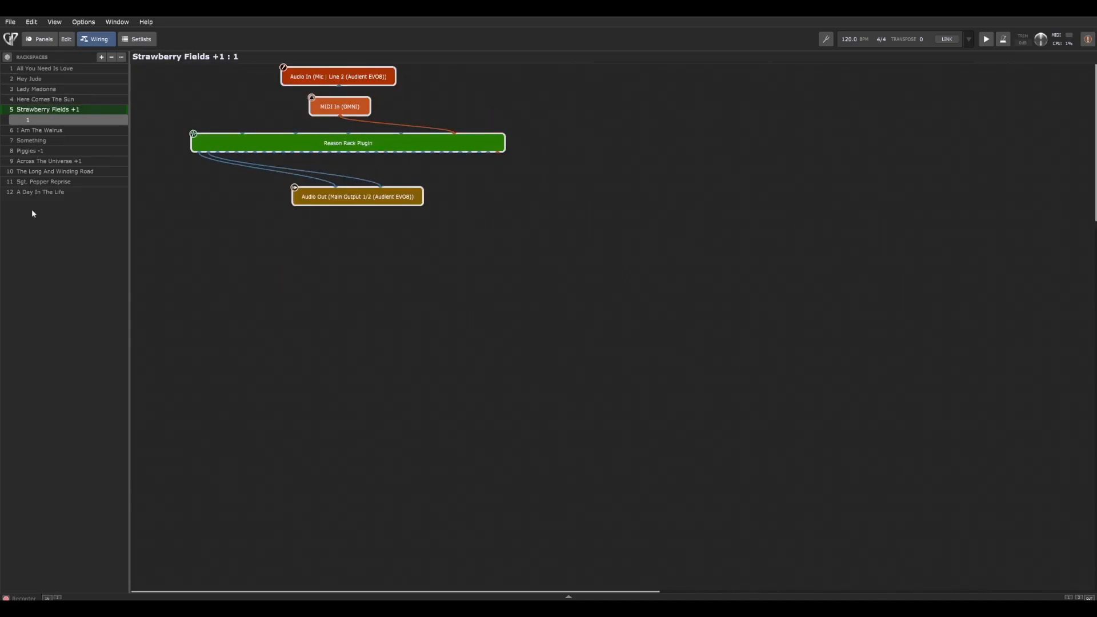
click(49, 81)
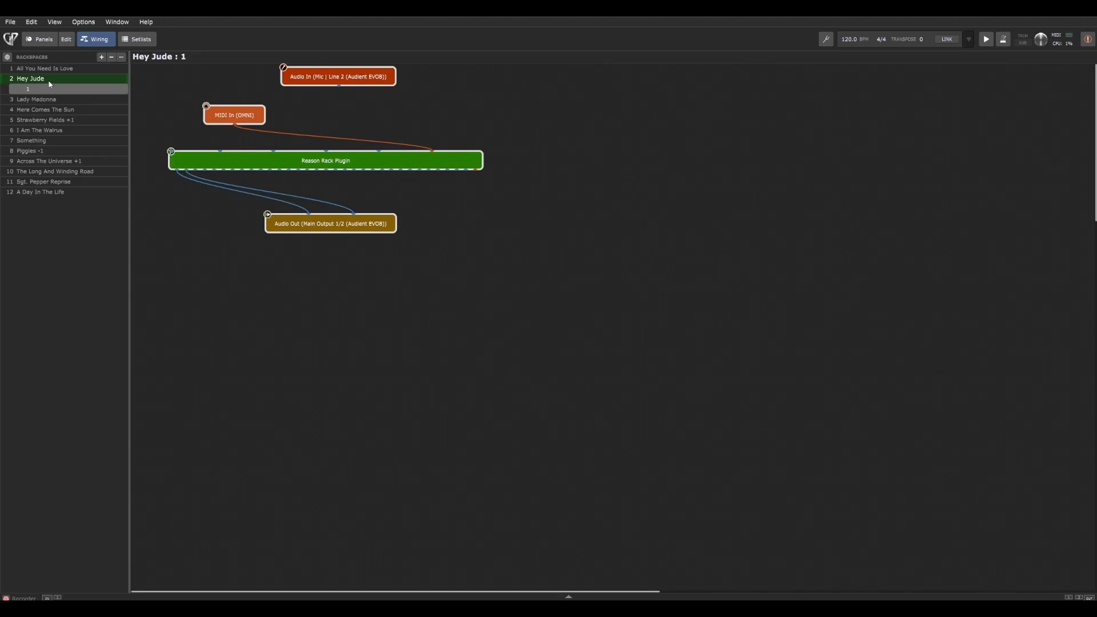
click(47, 101)
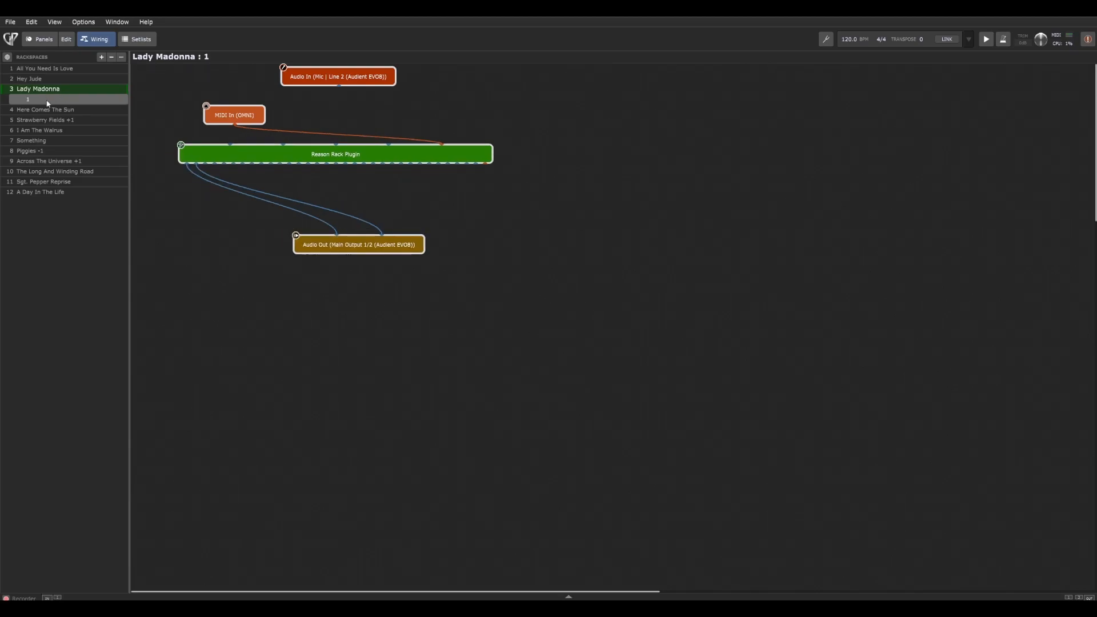
Return to the setlist view and load the songs Hey Jude and Lady Madonna in turn.
click(137, 39)
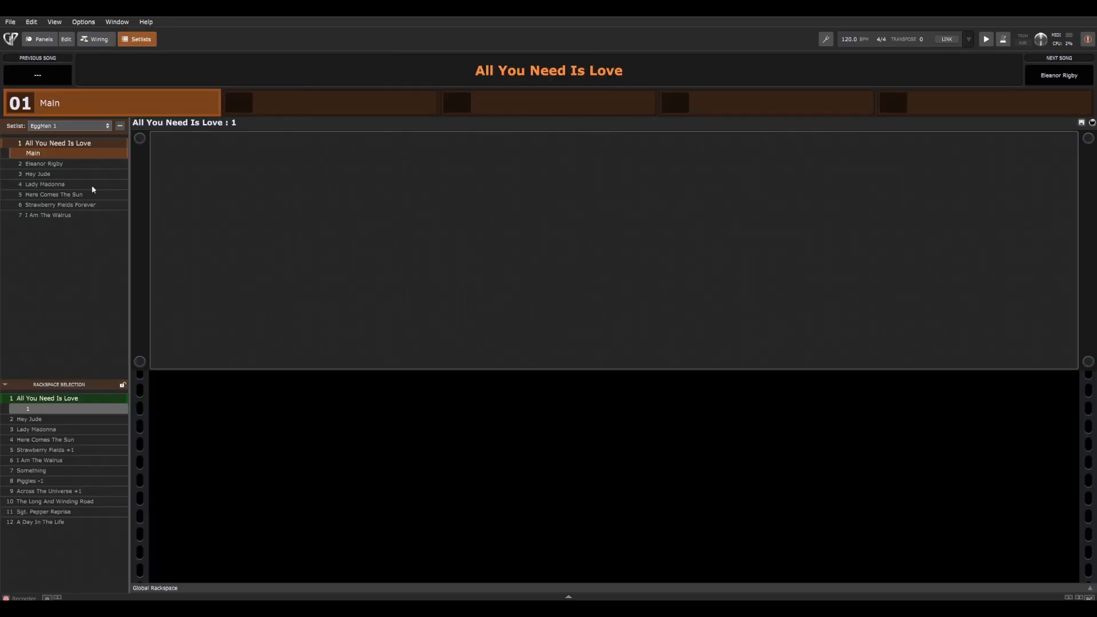
click(61, 174)
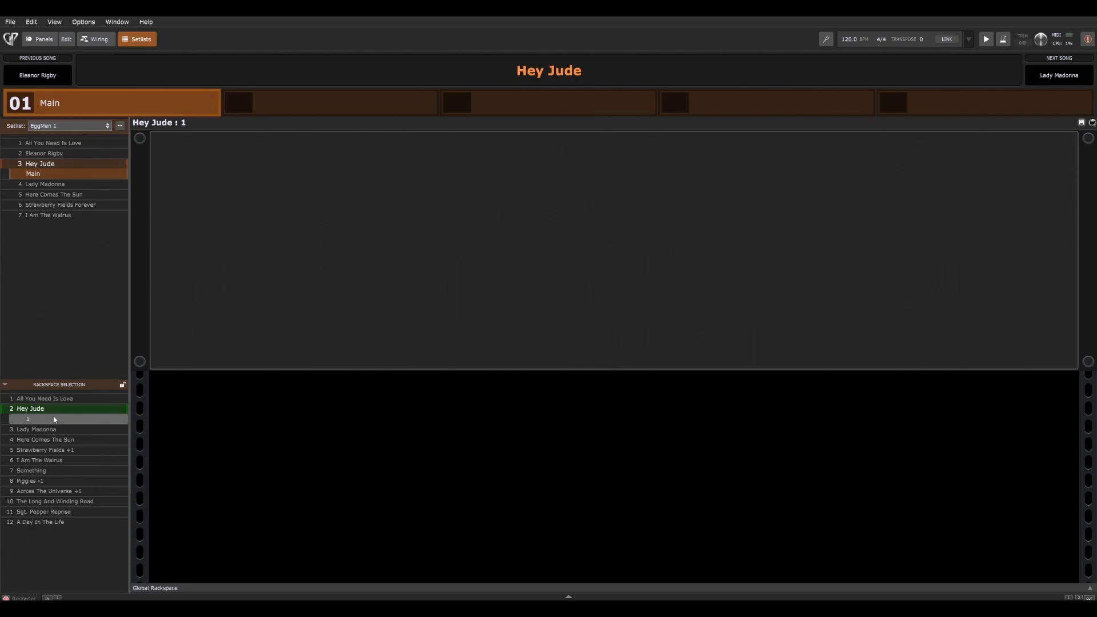
click(51, 186)
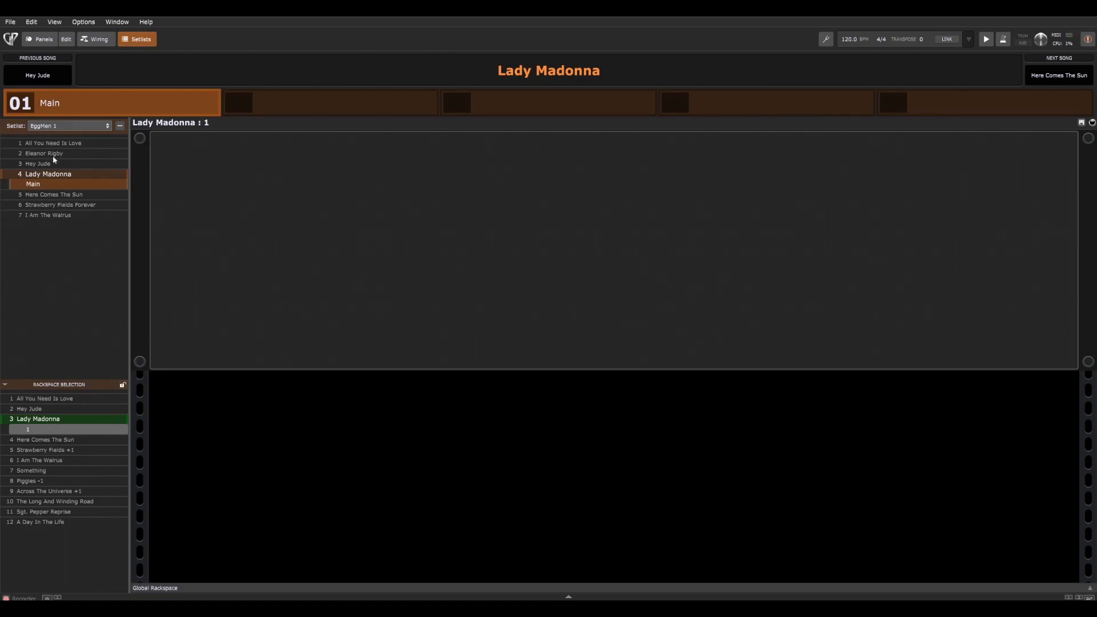
Compare the Hey Jude, Lady Madonna and The Long And Winding Road rackspaces while staying in the song Lady Madonna.
click(59, 410)
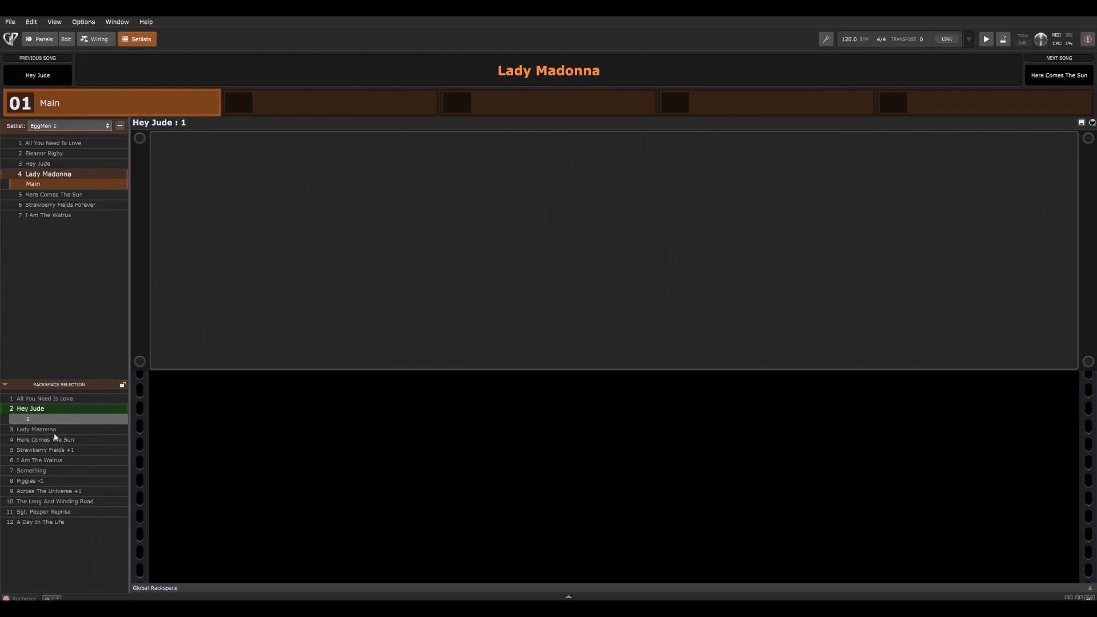
click(58, 430)
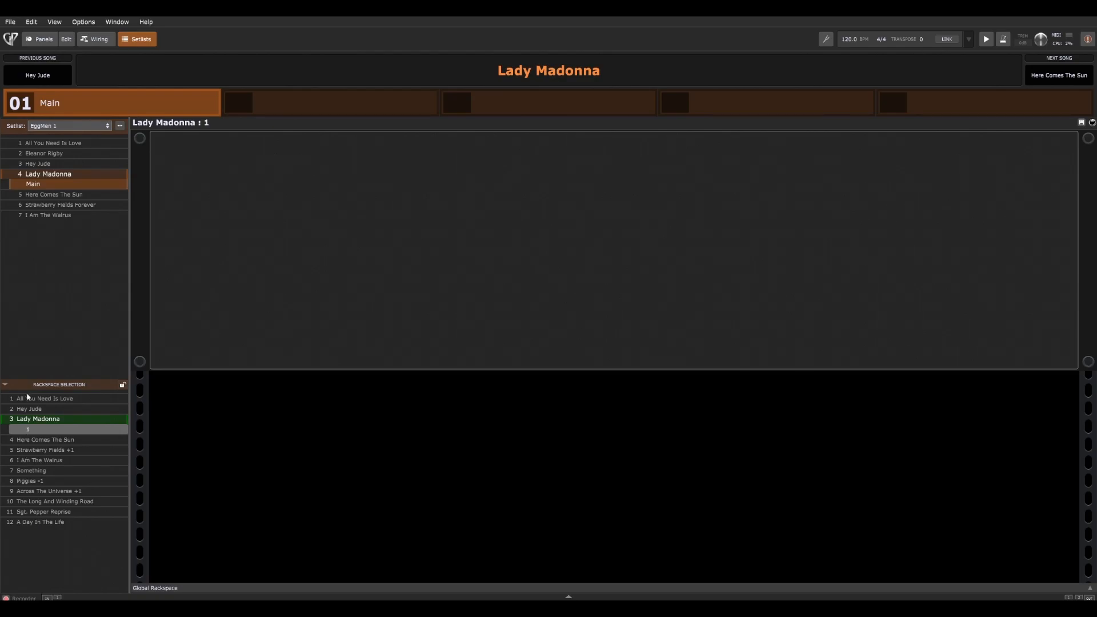
click(37, 409)
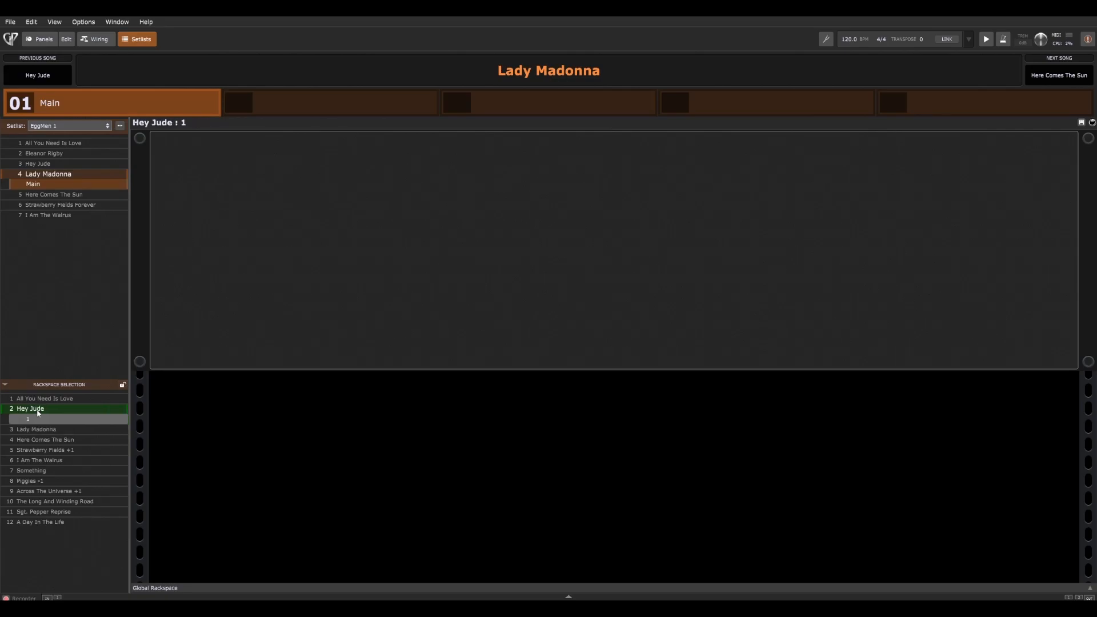
click(39, 429)
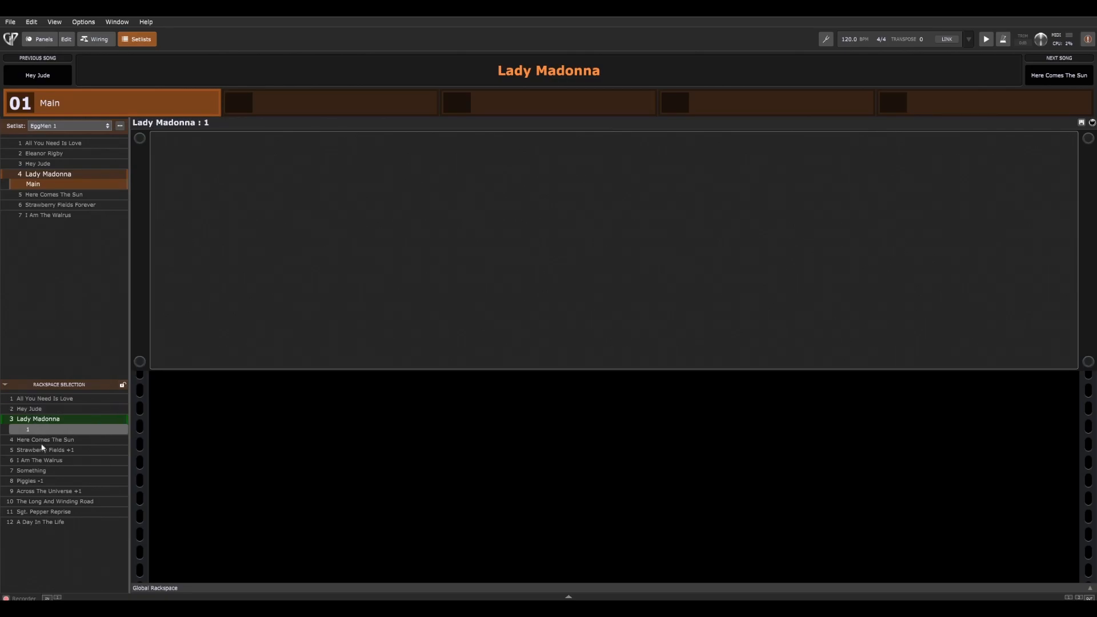
click(53, 502)
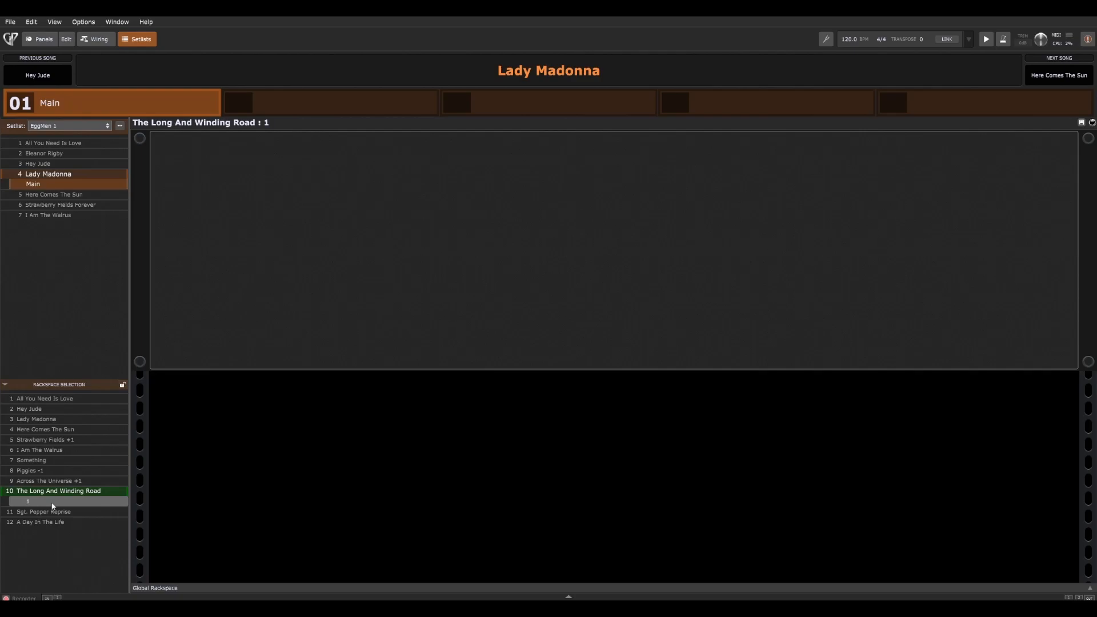
click(45, 408)
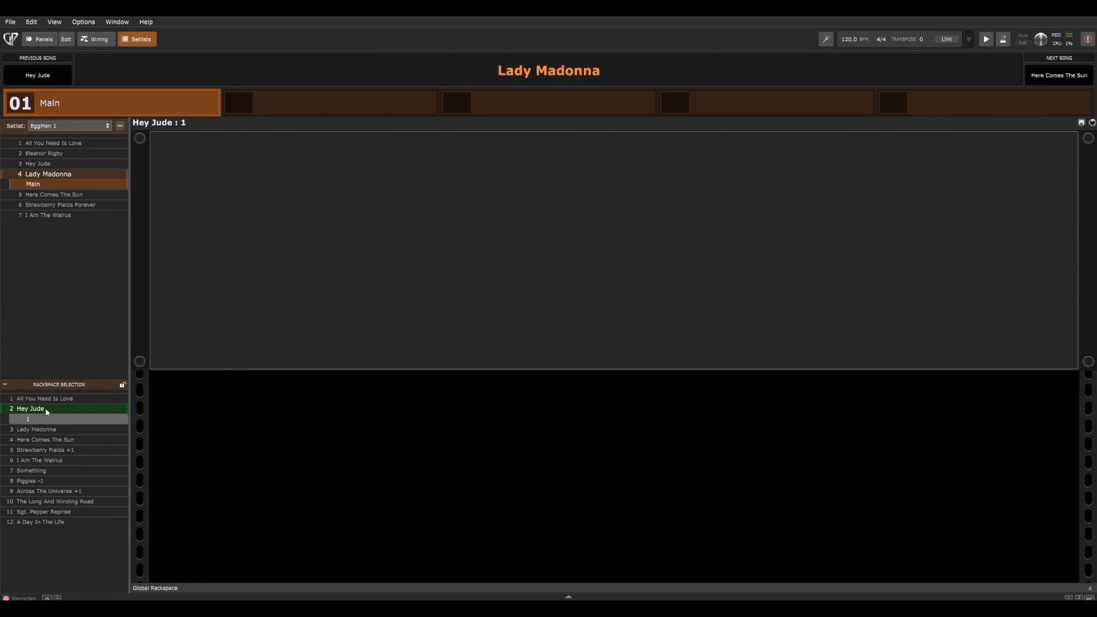
click(48, 430)
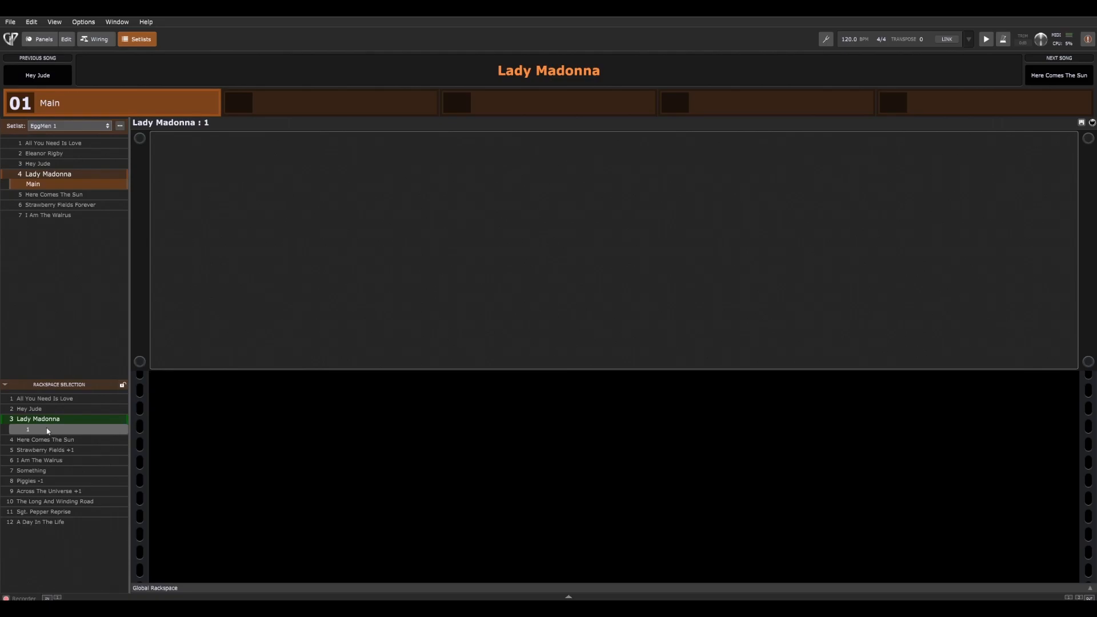
click(49, 502)
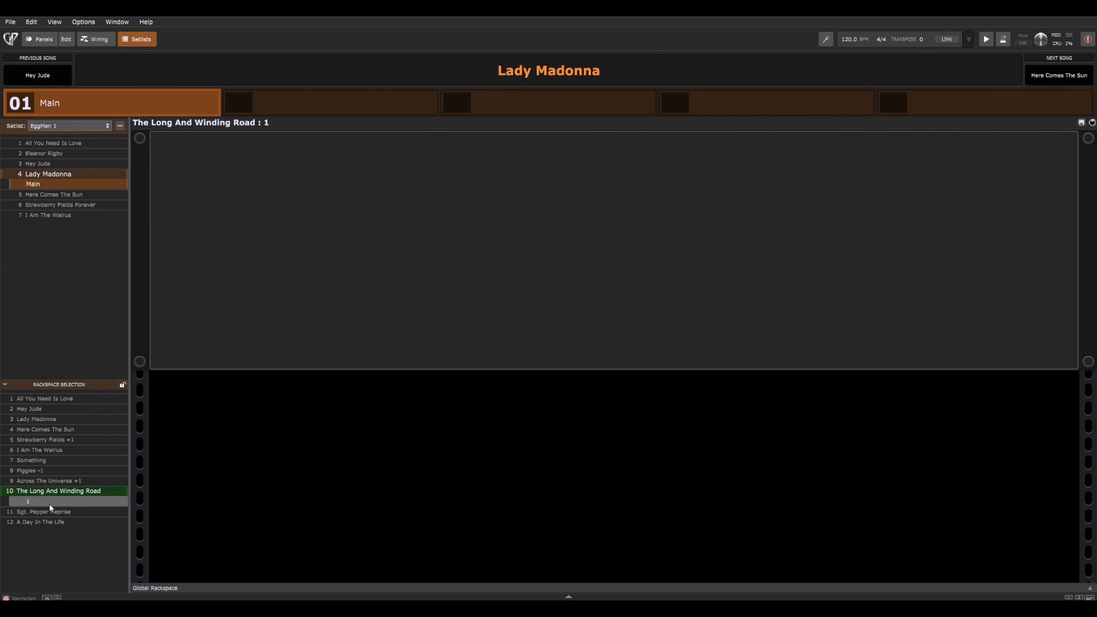
View the All You Need Is Love rackspace wiring, and load that song from the EggMen 1 setlist.
click(67, 71)
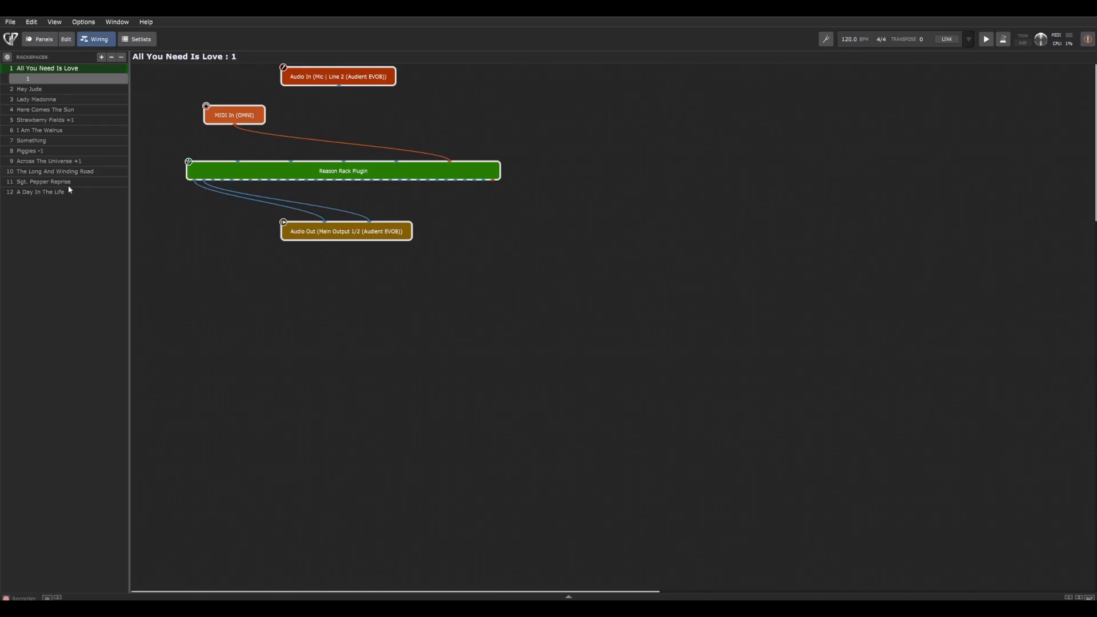
click(136, 40)
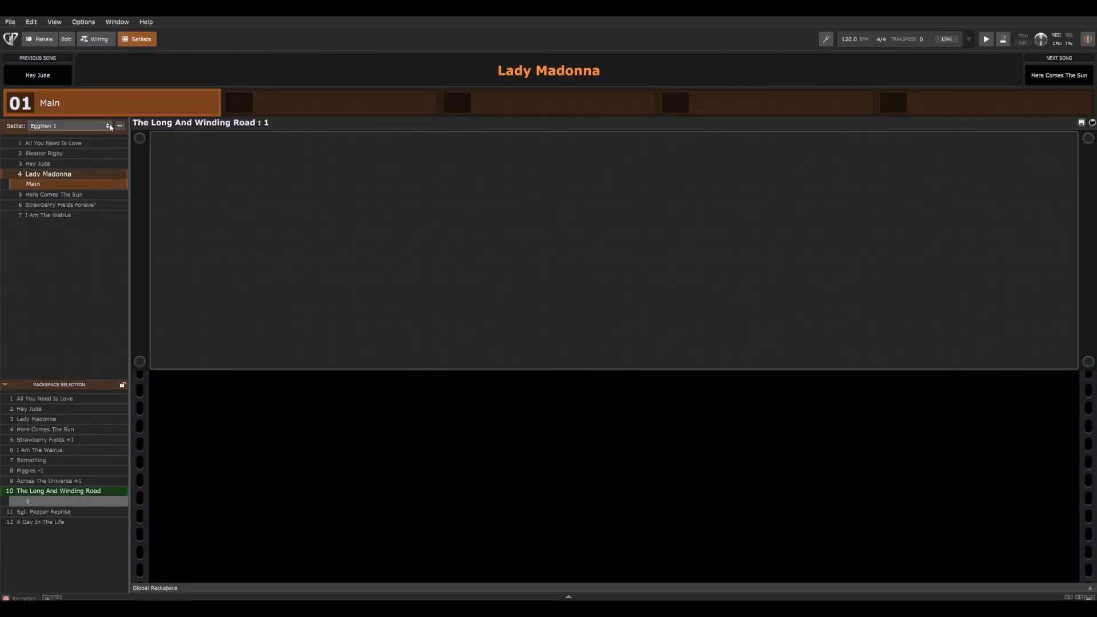
click(92, 144)
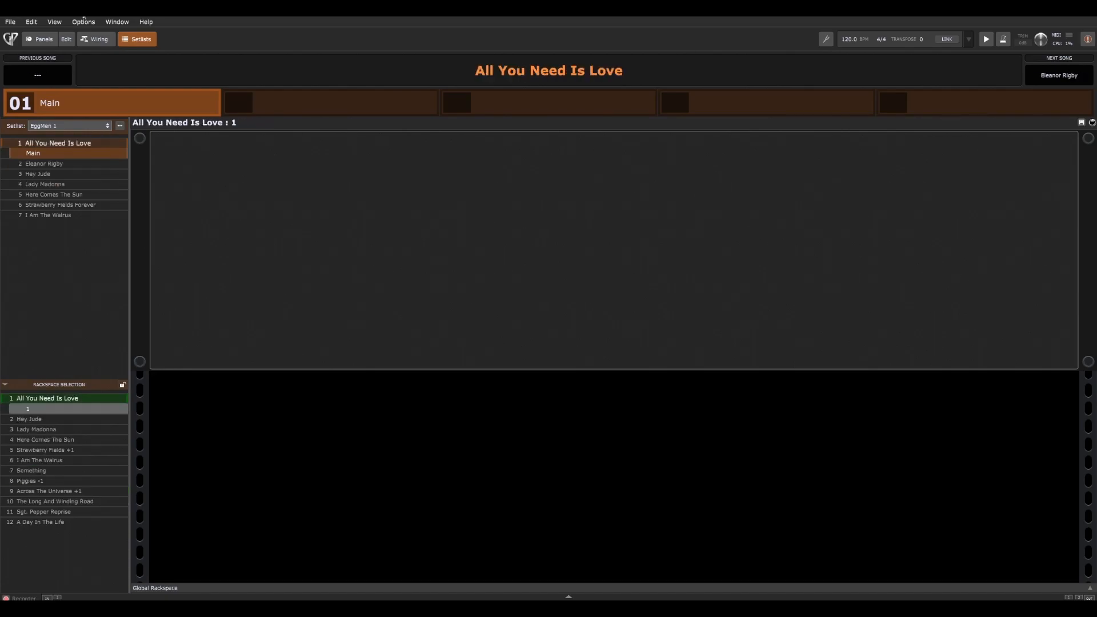
Inspect the default song part name in the setlist options and close the options without changes.
click(106, 68)
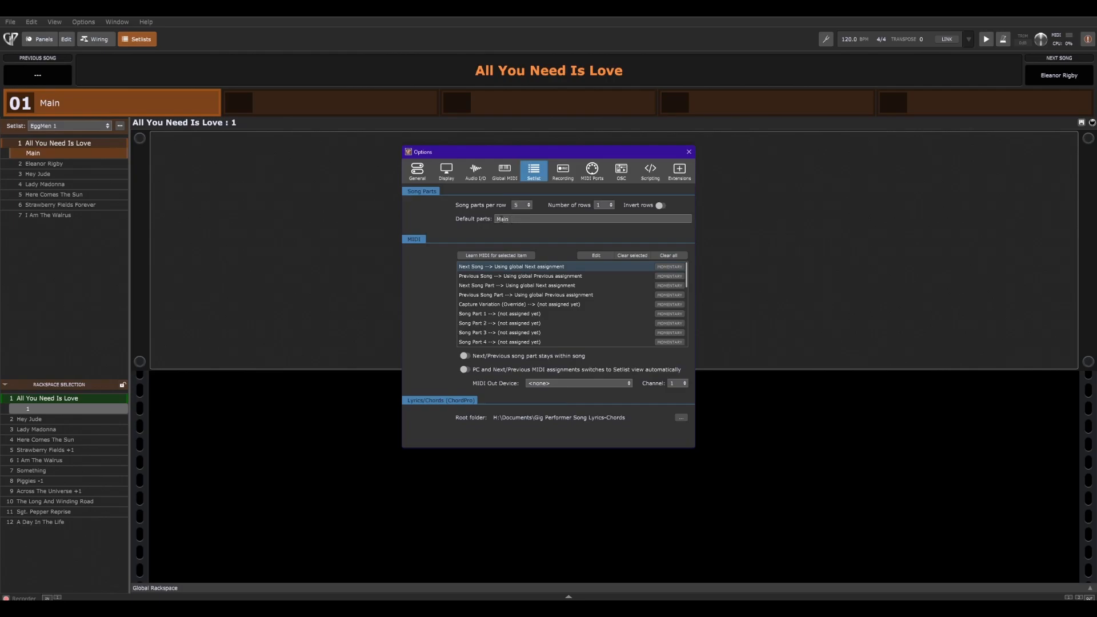
double_click(513, 219)
click(513, 219)
key(Escape)
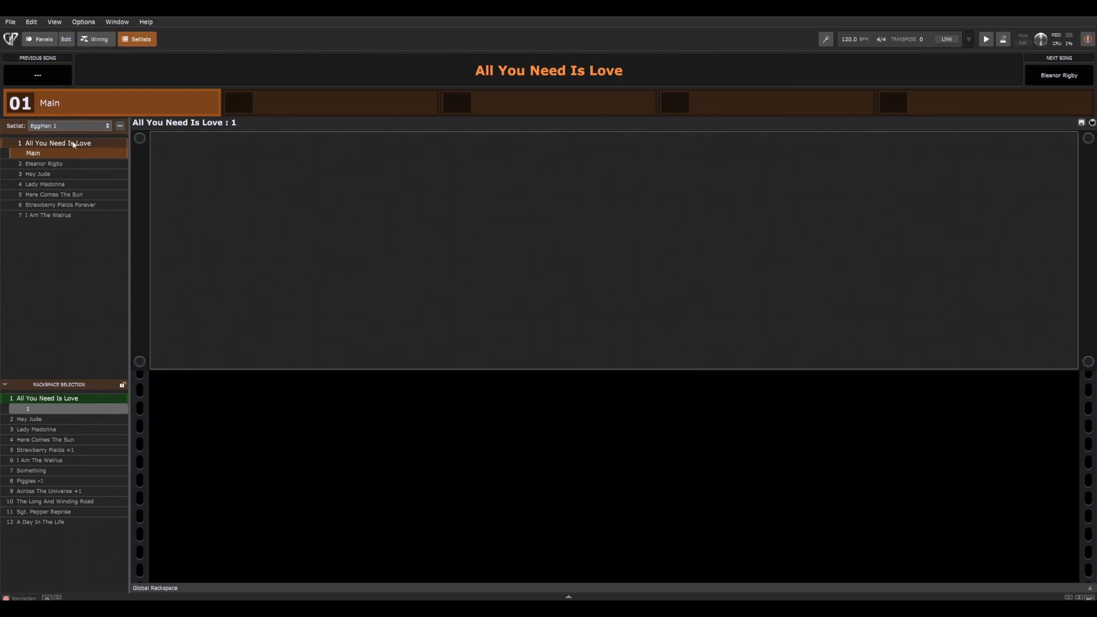
Open the Reason Rack Plugin of All You Need Is Love from the wiring view and browse its Abbey Road Keyboards sounds.
click(95, 39)
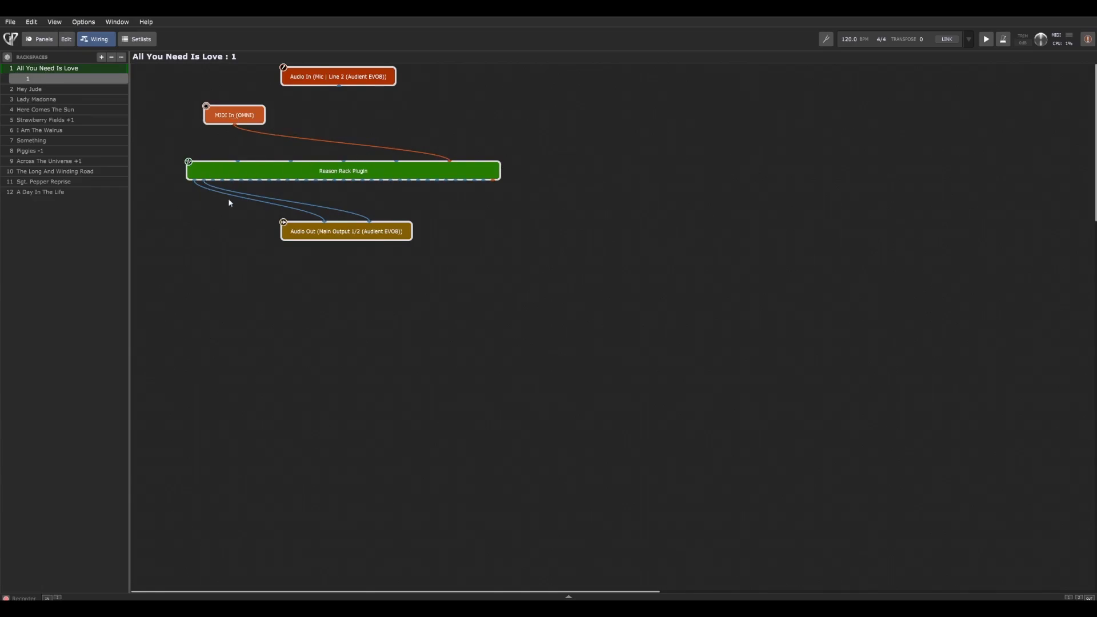
mouse_move(332, 237)
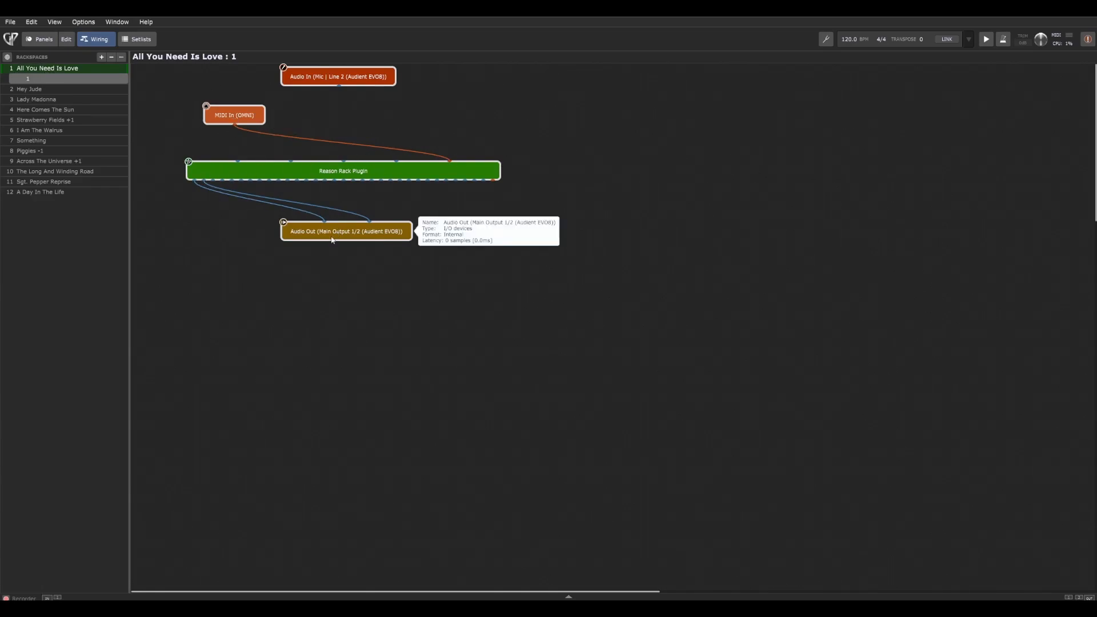
click(337, 174)
double_click(337, 174)
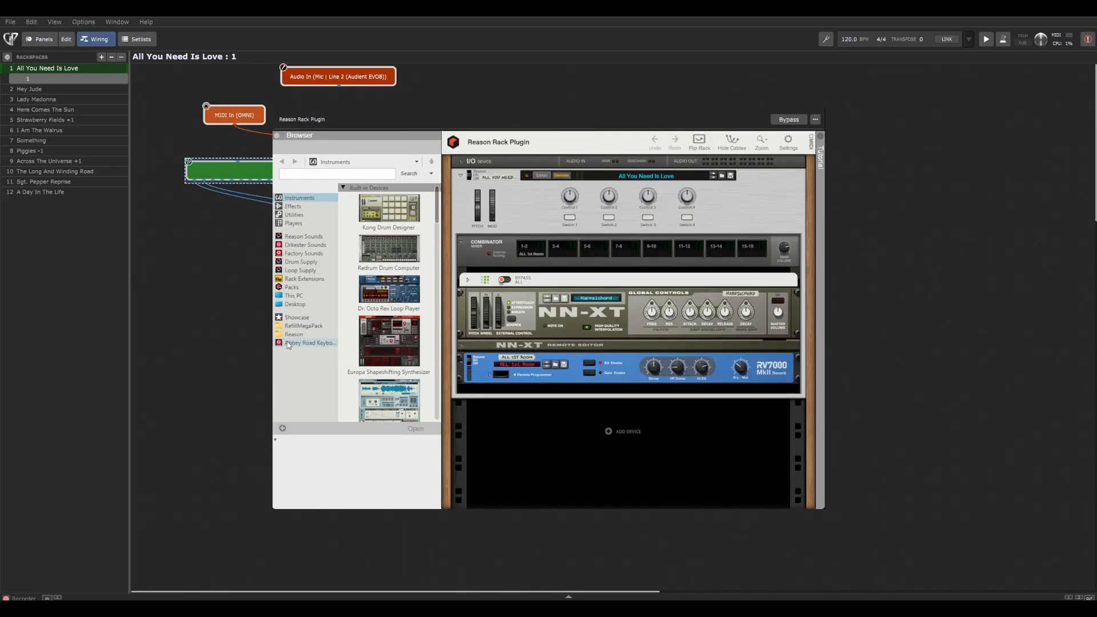
click(288, 344)
click(343, 198)
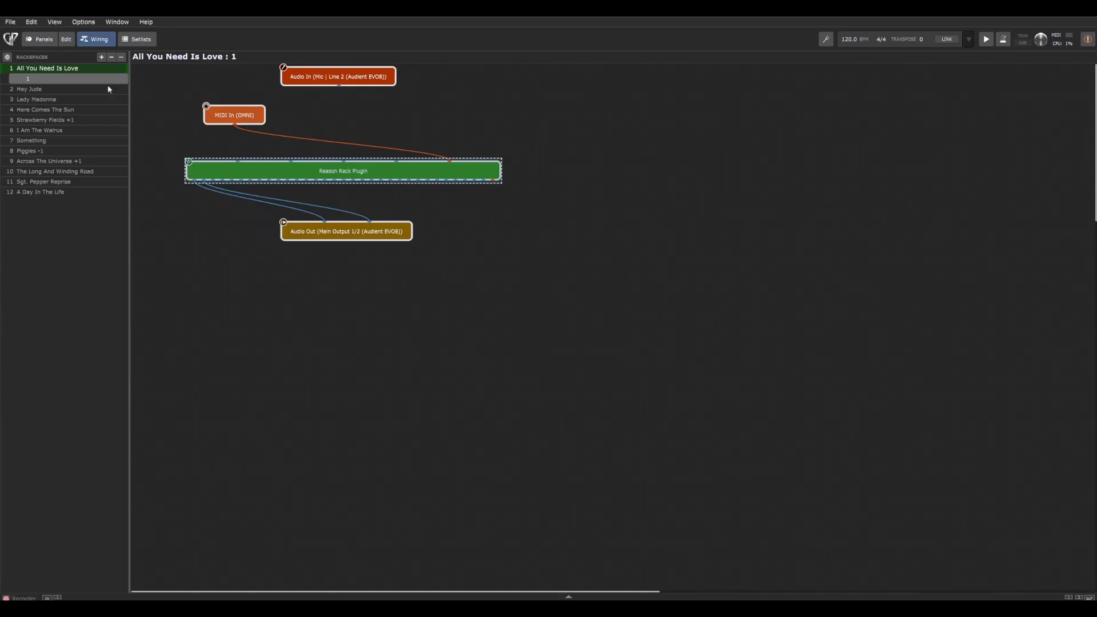
Open the Reason Rack Plugin of the Hey Jude rackspace, followed by the one of the Lady Madonna rackspace.
click(37, 90)
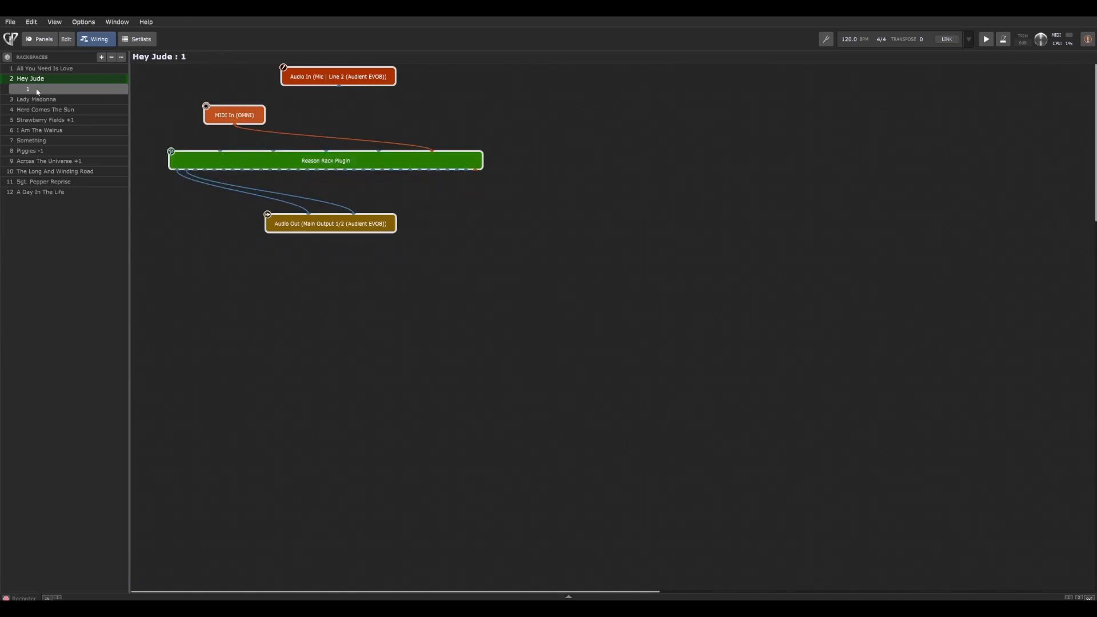
double_click(247, 161)
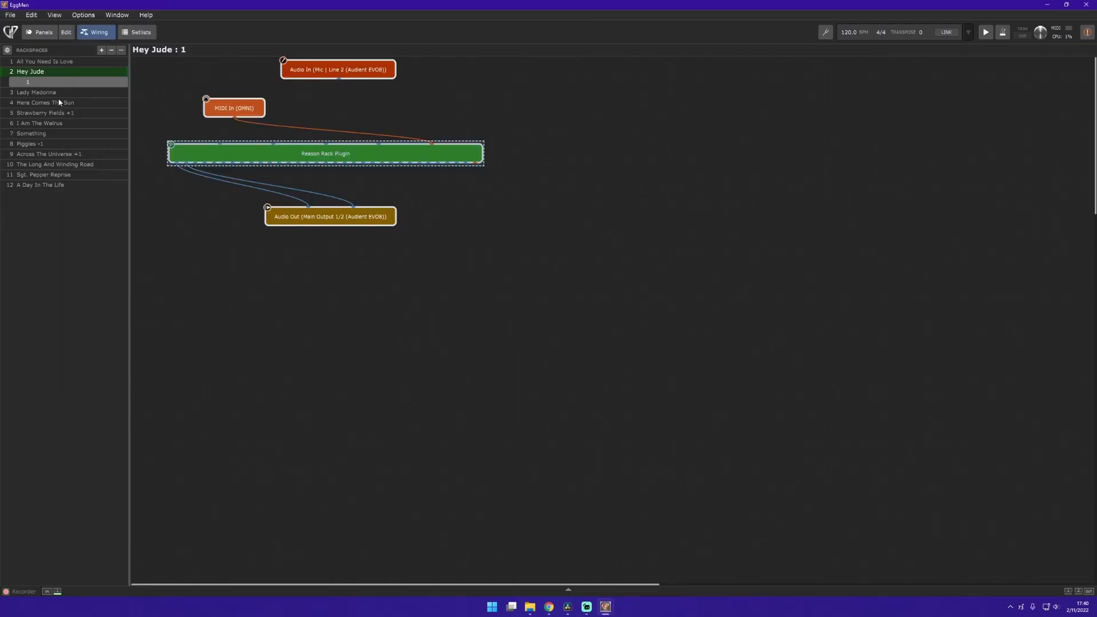
click(59, 95)
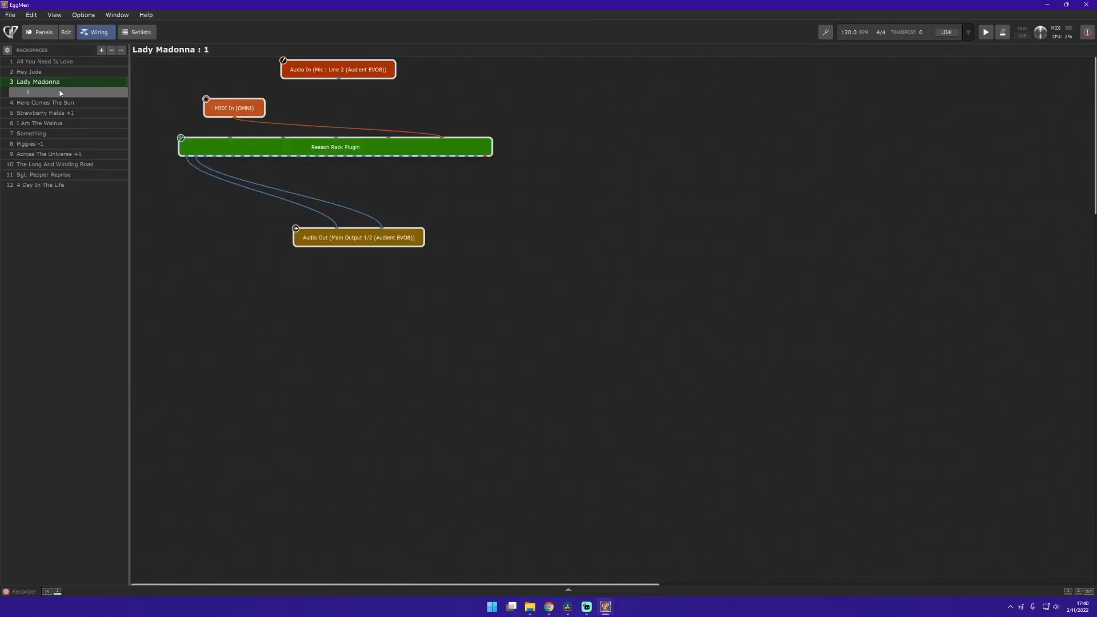
double_click(483, 147)
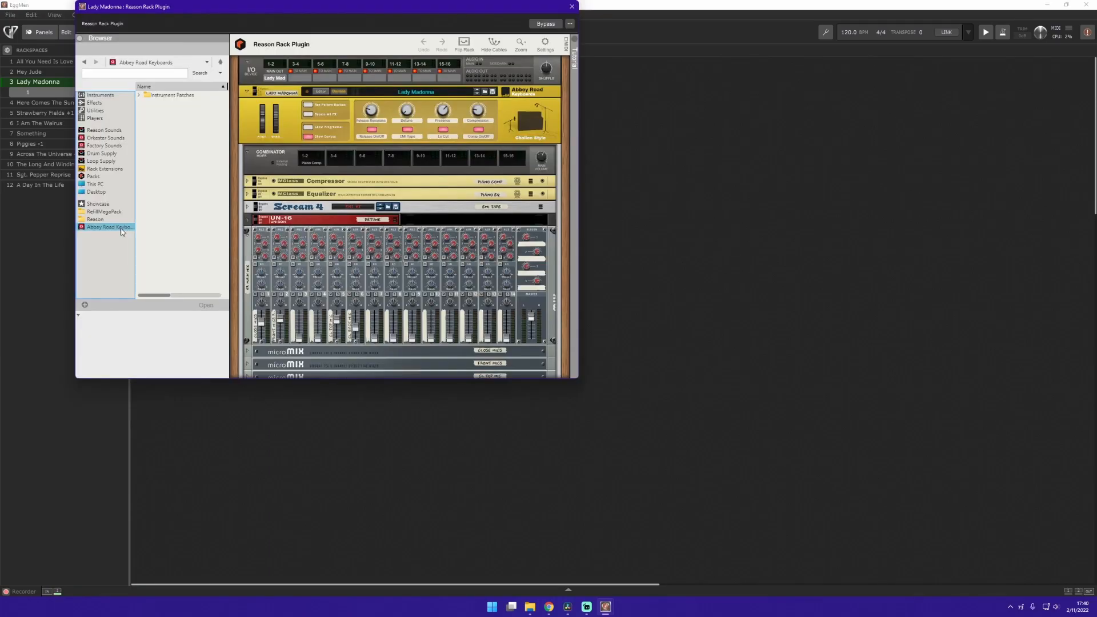
Locate the Mad on a Lady (Challen) patch among the Style Patches of Abbey Road Keyboards.
click(139, 95)
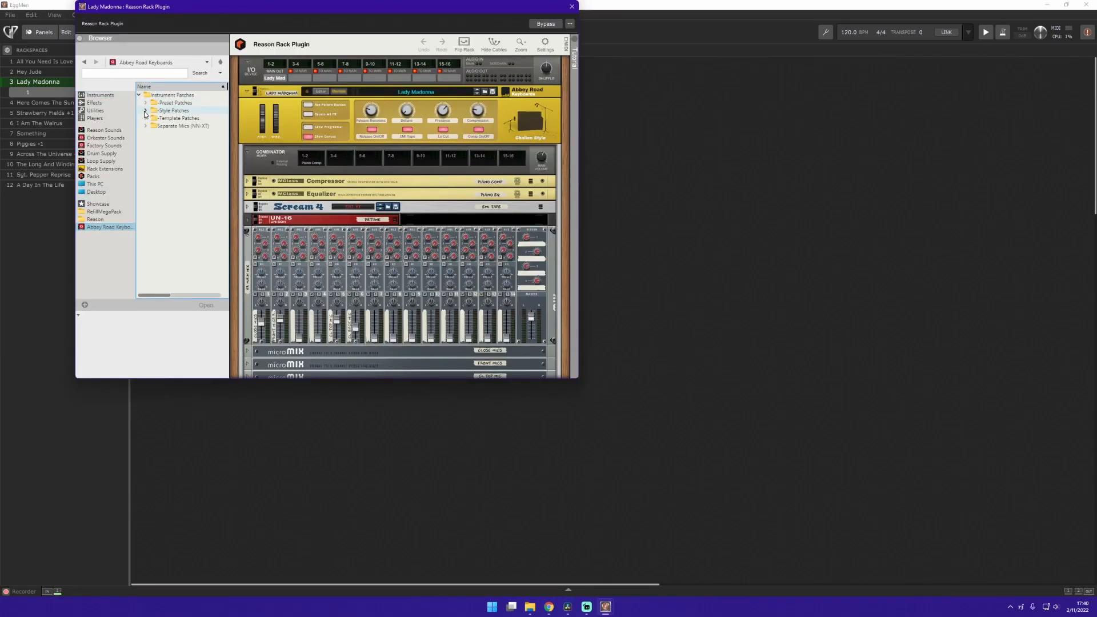
click(145, 111)
click(163, 151)
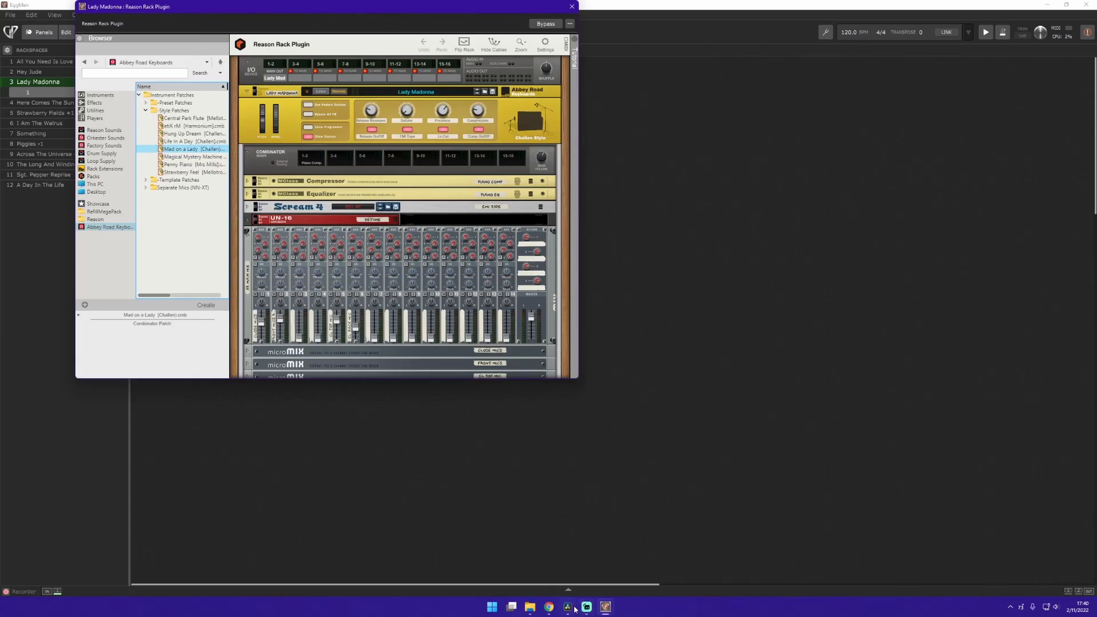
Vary the second knob of the Lady Madonna Combinator, moving the plugin window clear of the screen's upper edge.
mouse_move(574, 609)
mouse_move(407, 113)
drag(408, 113, 410, 148)
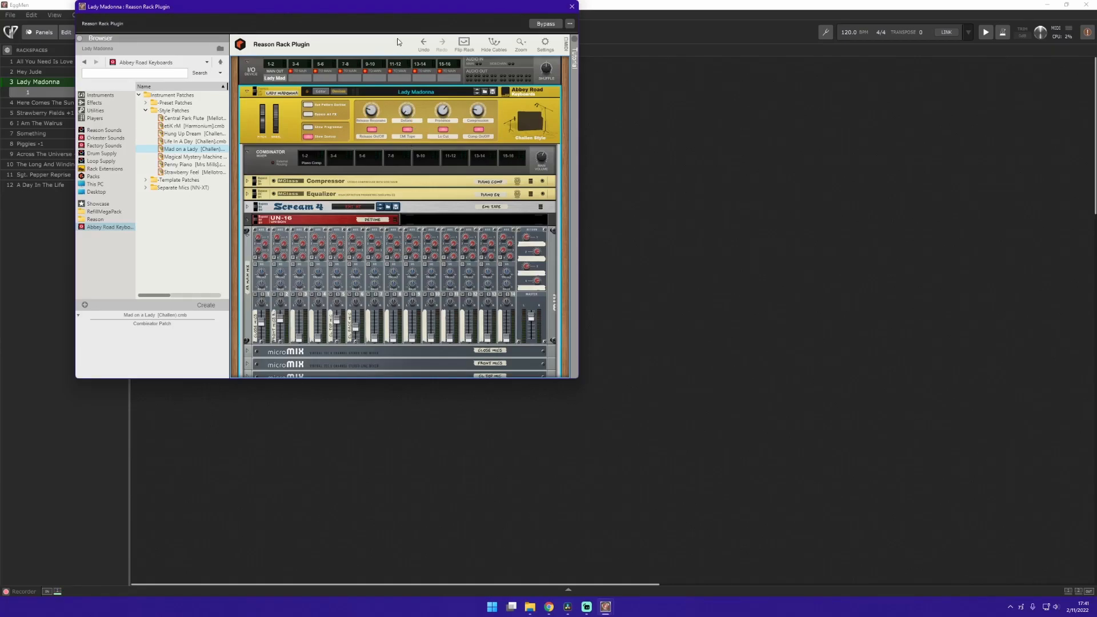
drag(395, 12, 429, 31)
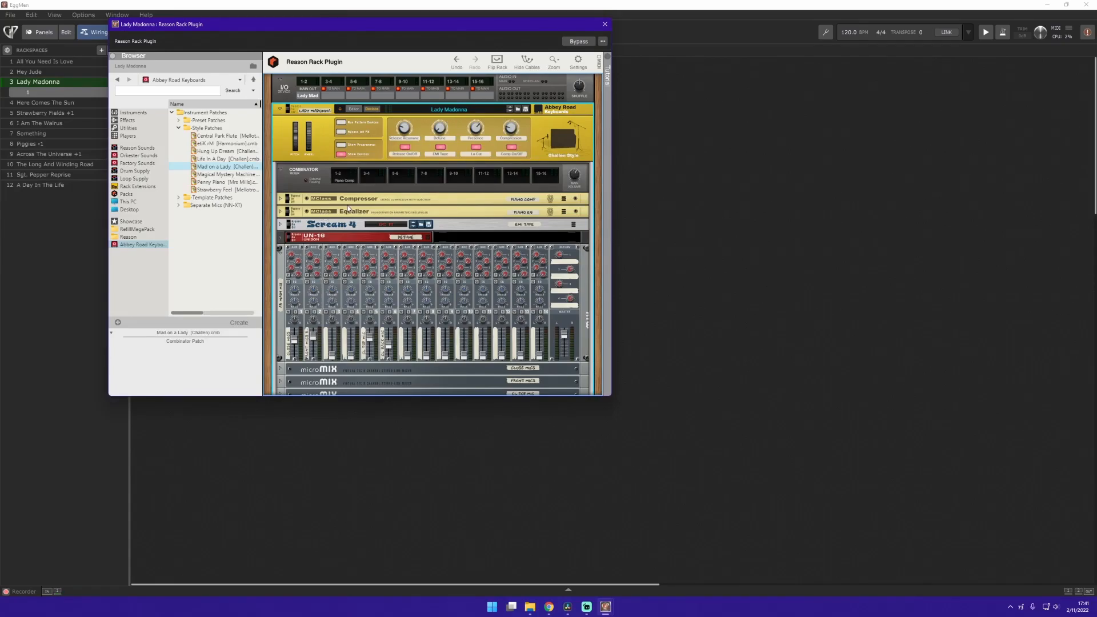
drag(441, 127, 442, 122)
drag(441, 126, 452, 145)
drag(439, 130, 439, 122)
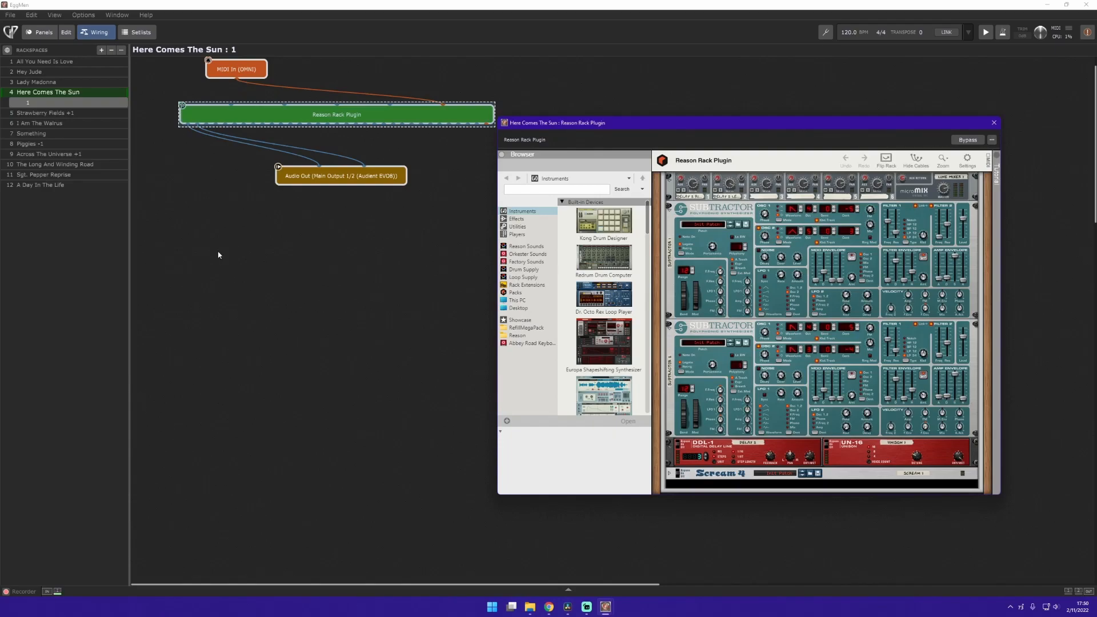
Show the Here Comes The Sun panel in edit mode and look through the available widgets.
key(ctrl+e)
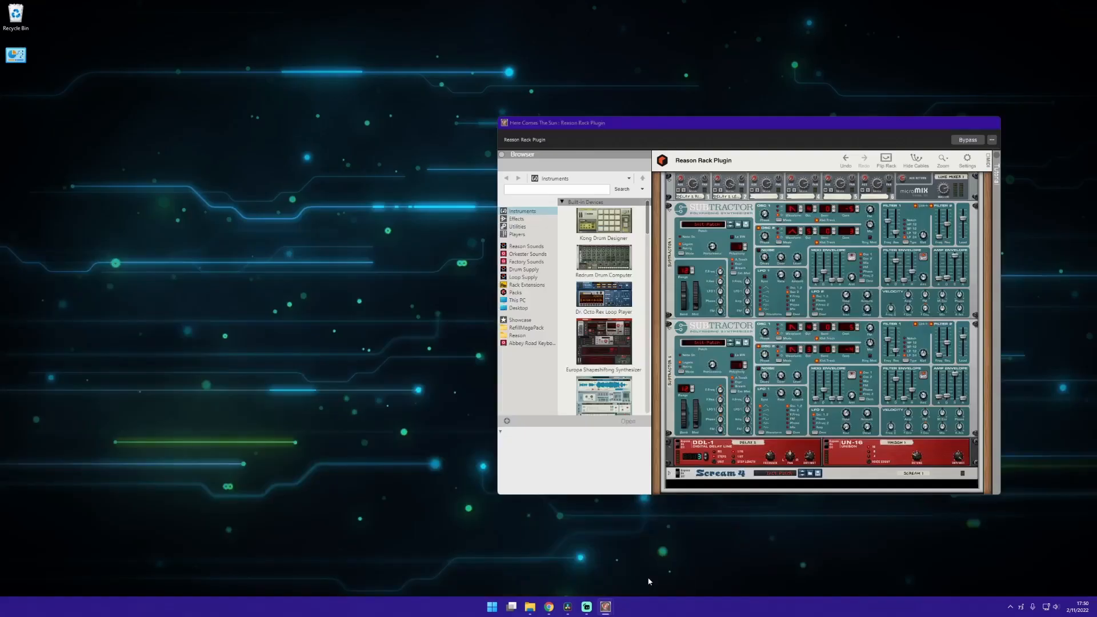
click(647, 563)
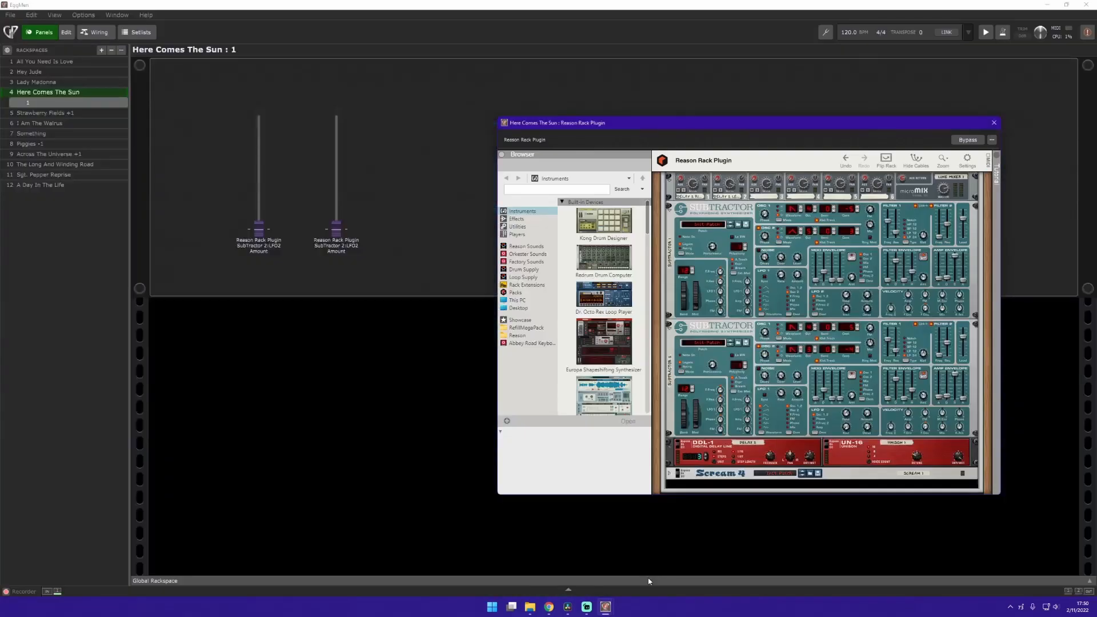
click(211, 267)
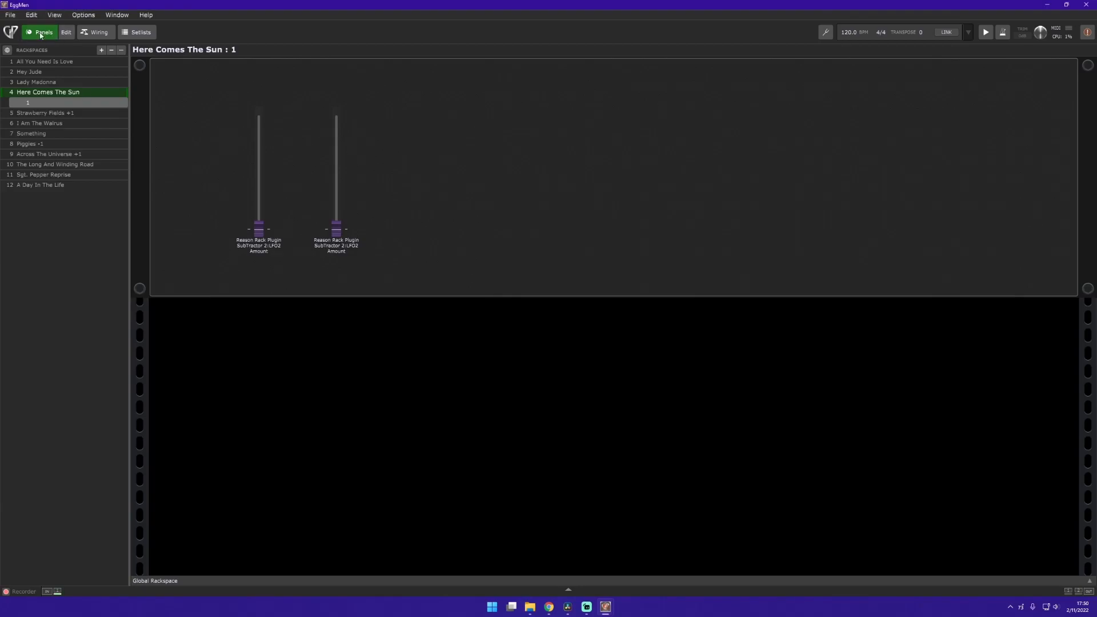
click(66, 32)
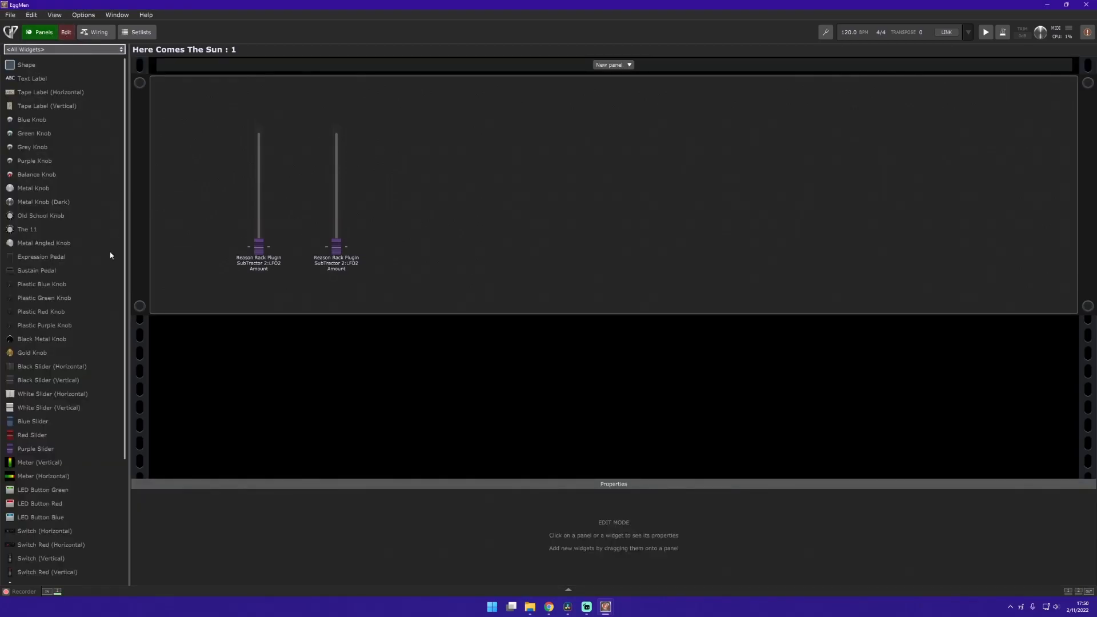
click(15, 449)
click(29, 314)
click(31, 195)
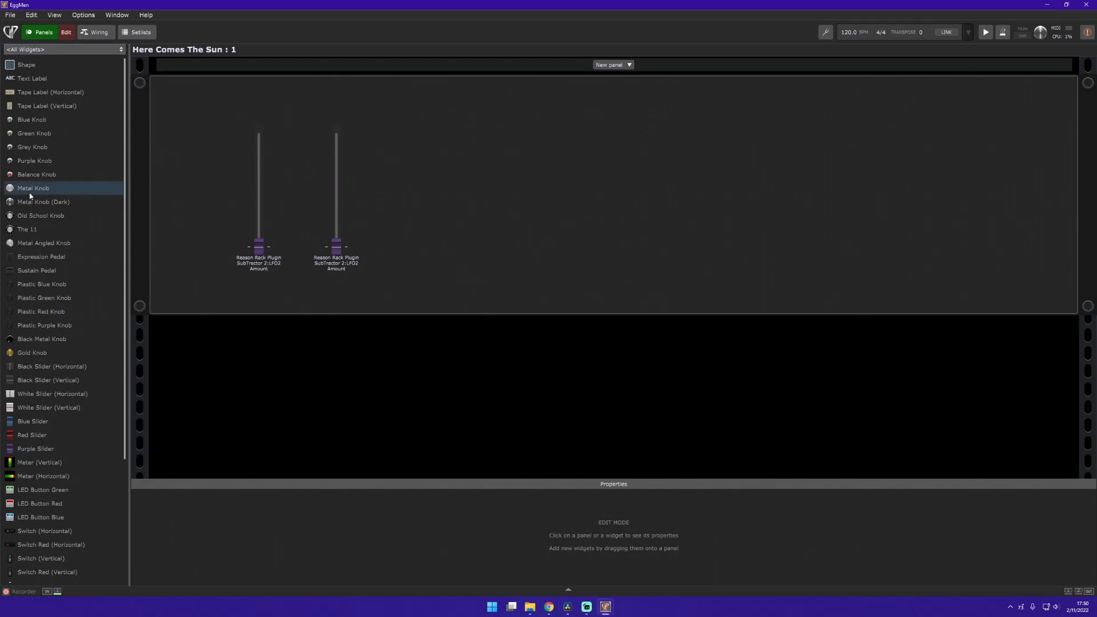
Inspect the second slider's mapping to the Reason Rack Plugin and the other plugins it could be mapped to.
click(259, 251)
click(336, 251)
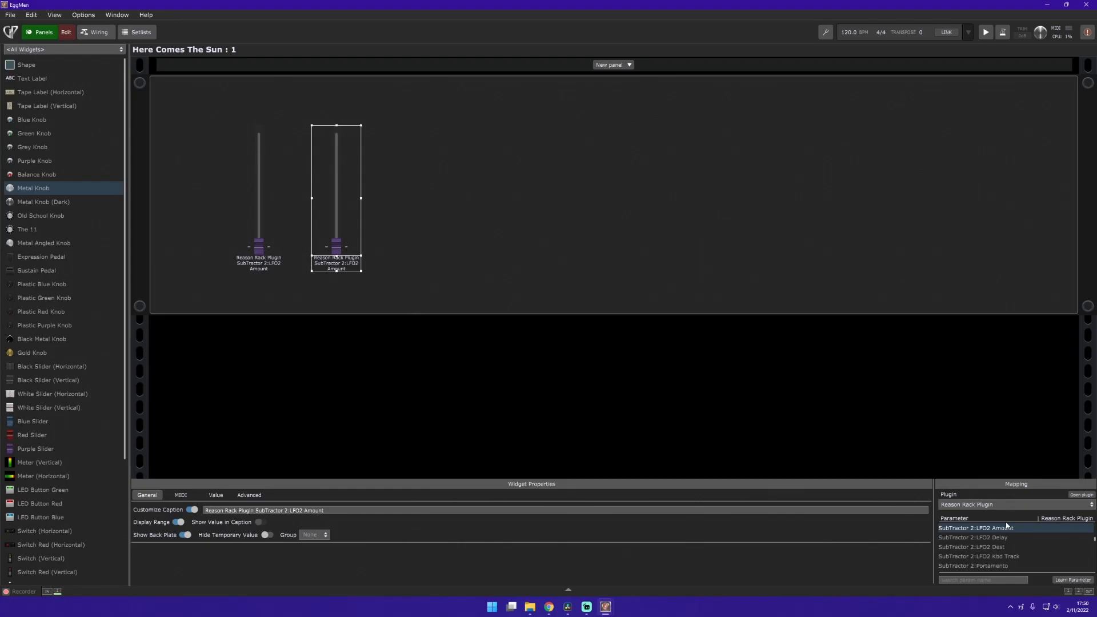
click(1002, 504)
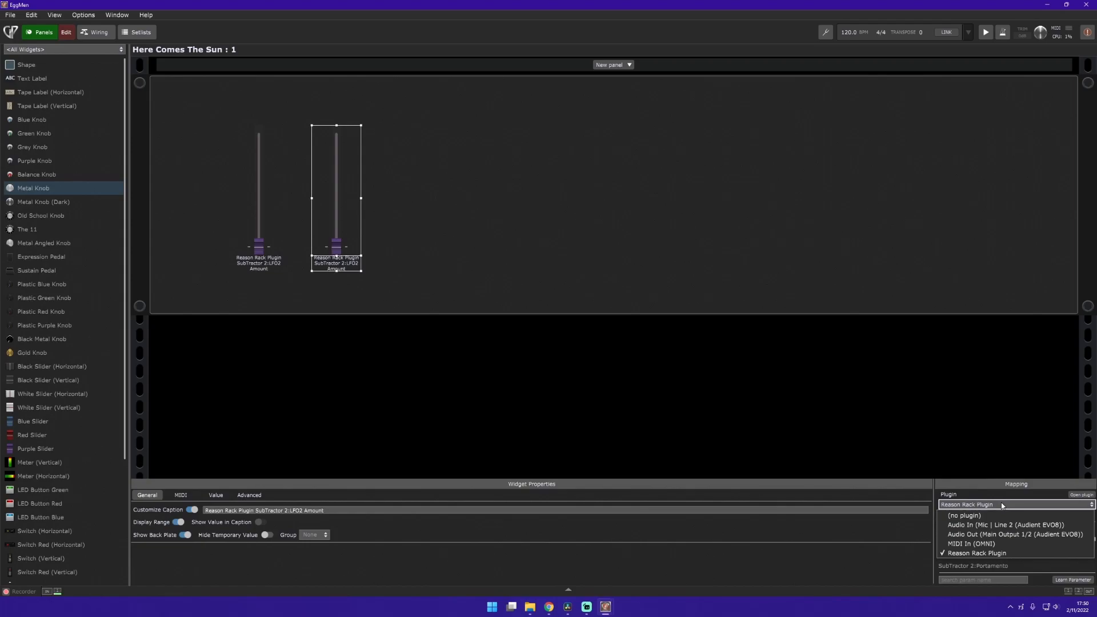
click(1002, 506)
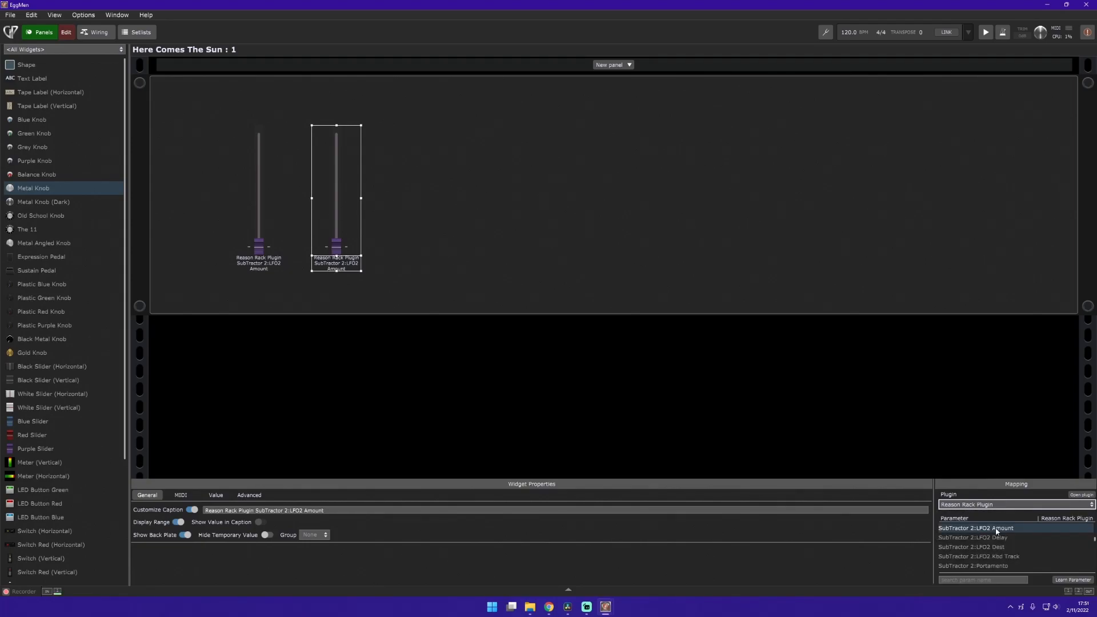
Find the LFO2 Amount knob in the Here Comes The Sun plugin and compare the parameter mappings of both sliders.
mouse_move(601, 606)
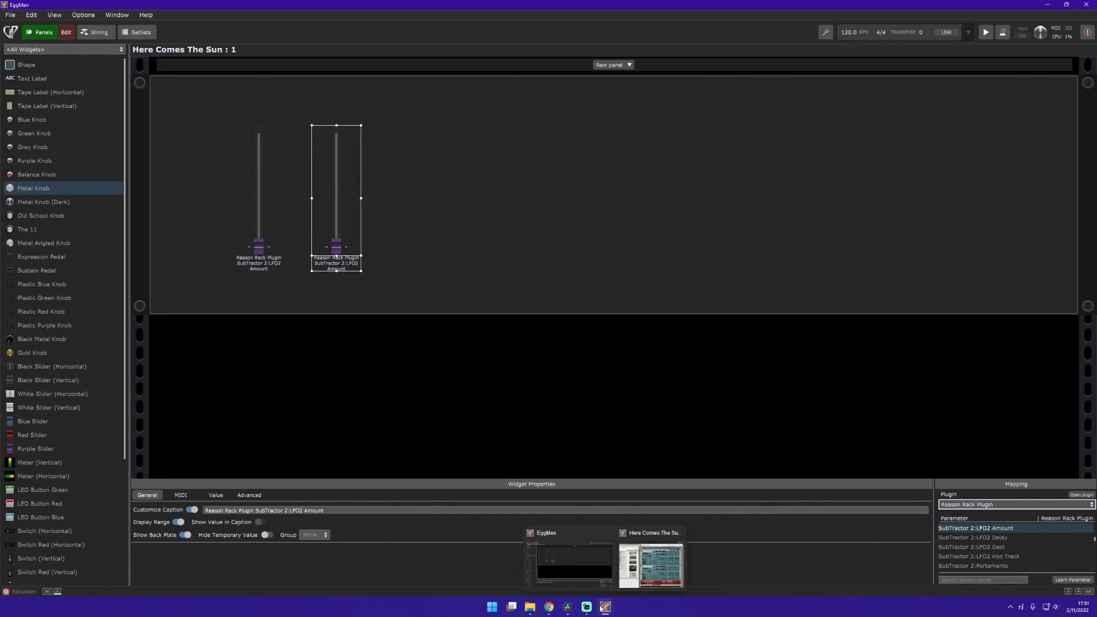
click(652, 580)
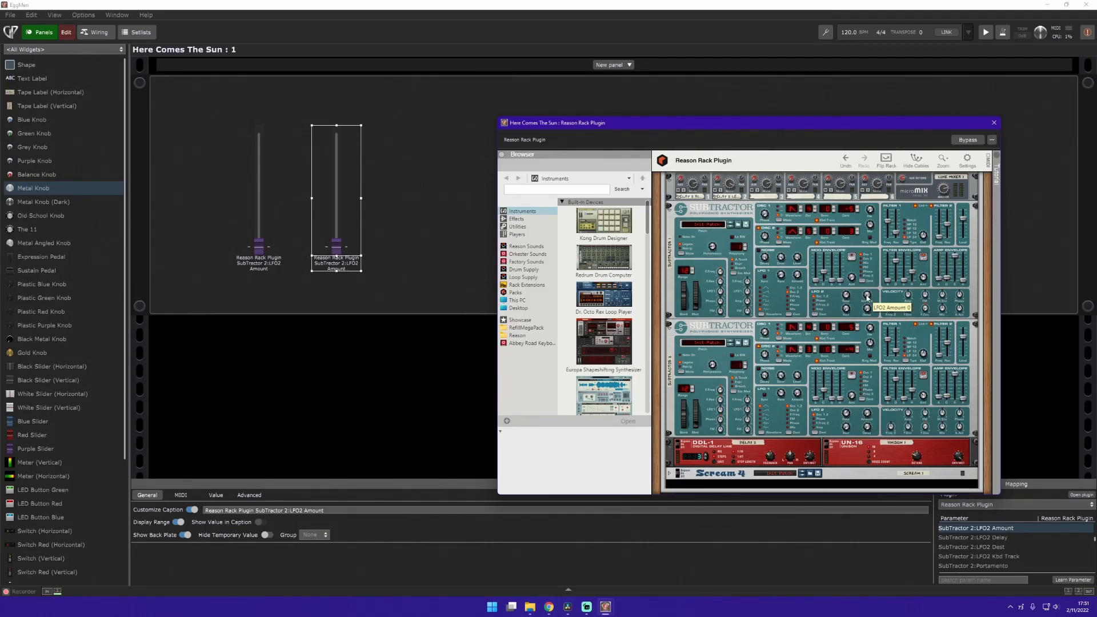
click(456, 242)
click(259, 243)
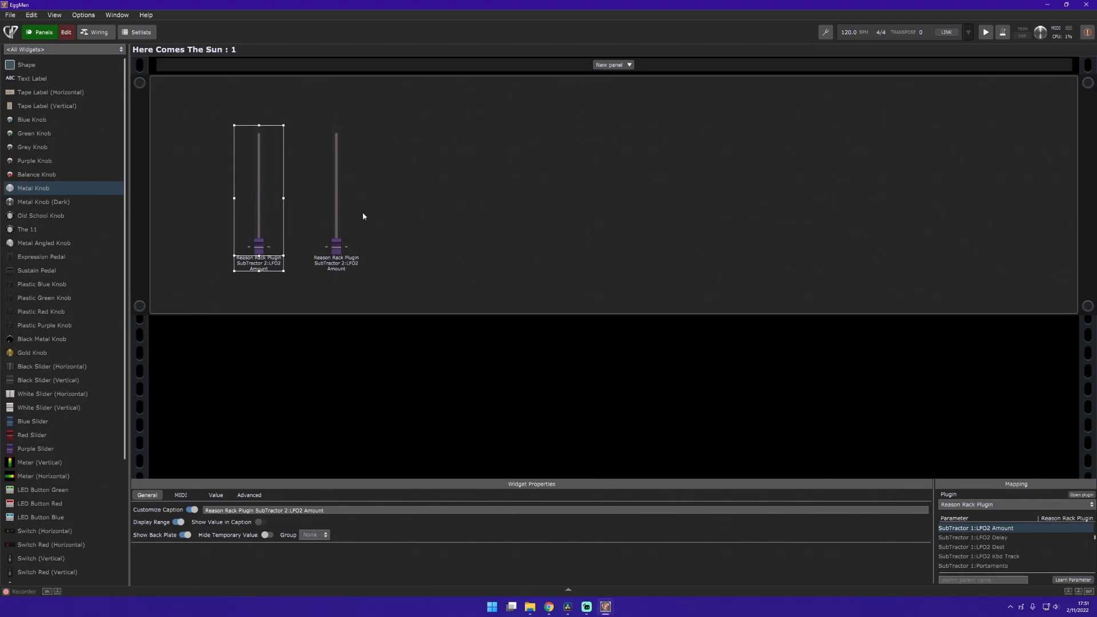
click(344, 249)
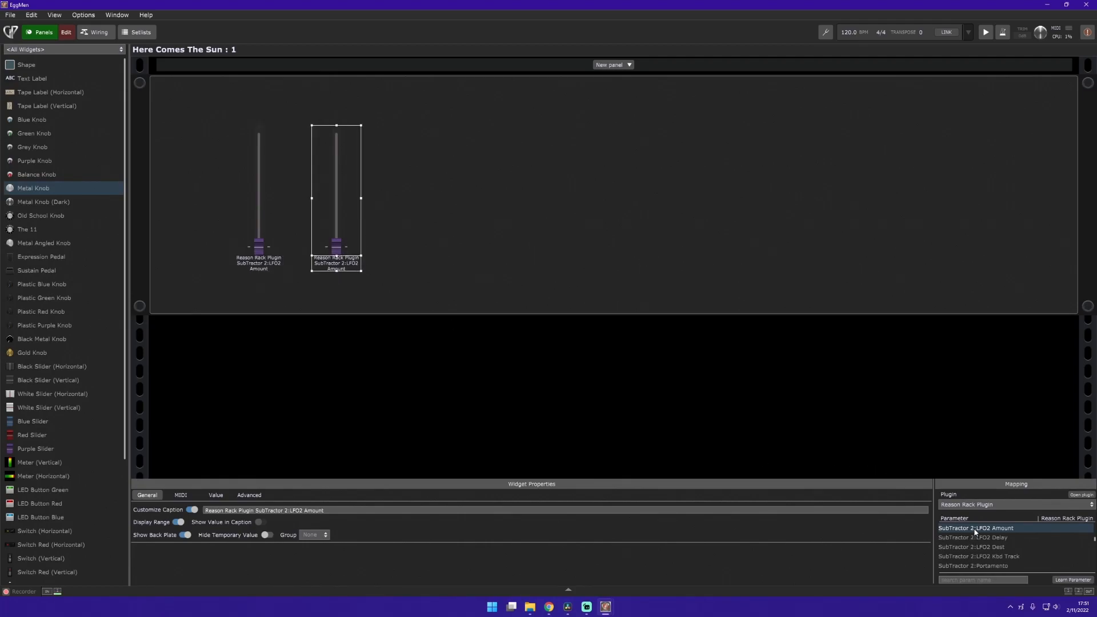
click(259, 243)
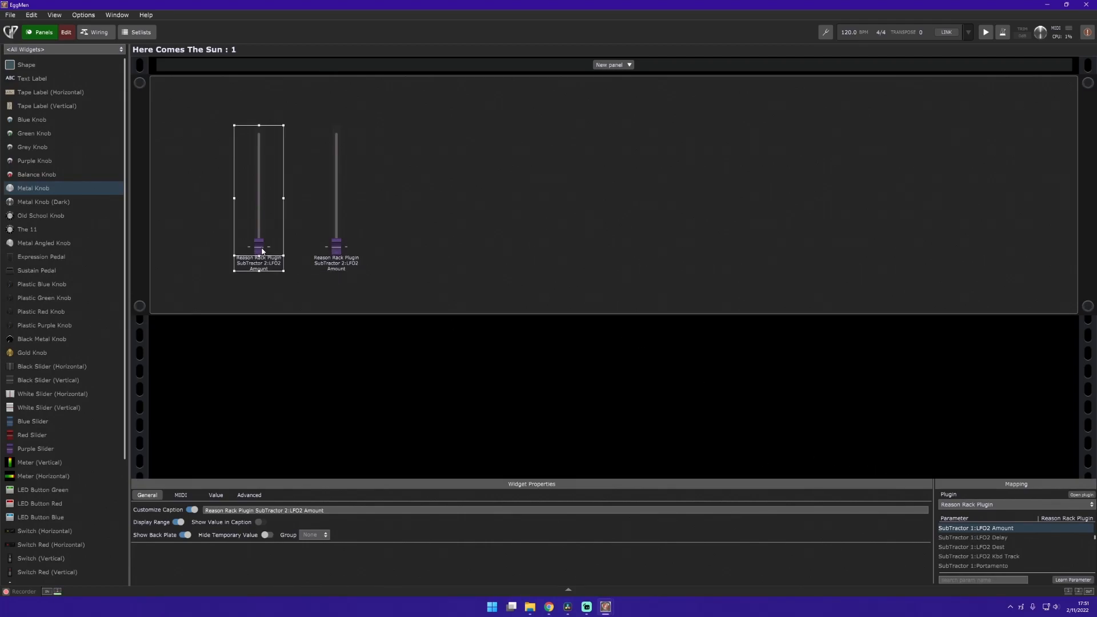
click(336, 247)
Browse the second slider's mappable parameters, and switch Learn Parameter on and off again.
scroll(1017, 547, up, 5)
scroll(1018, 552, up, 15)
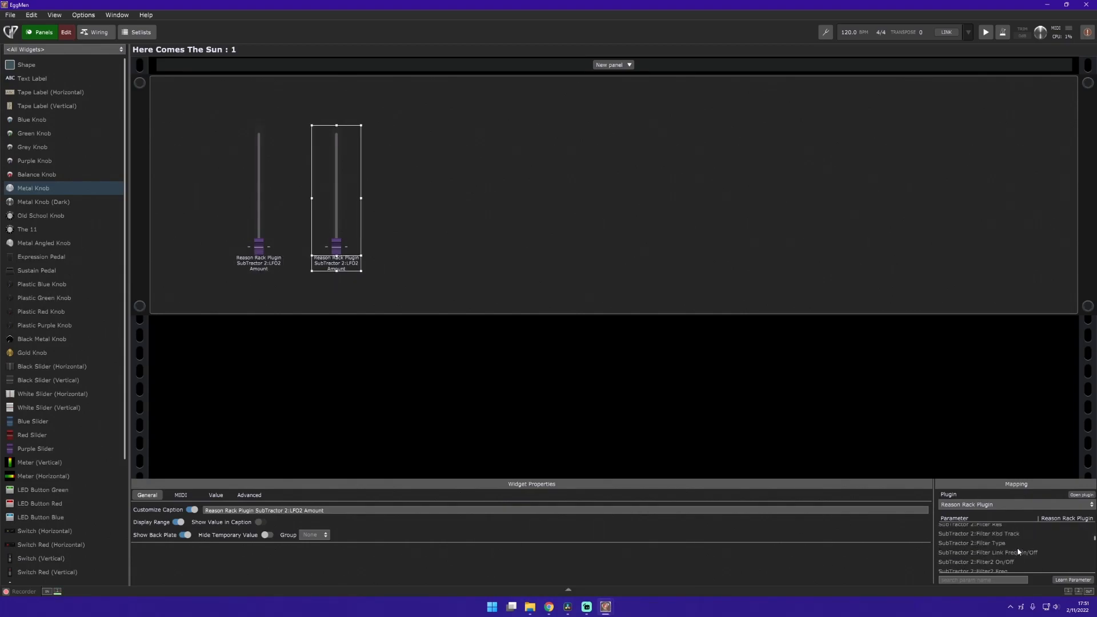
scroll(1018, 547, up, 10)
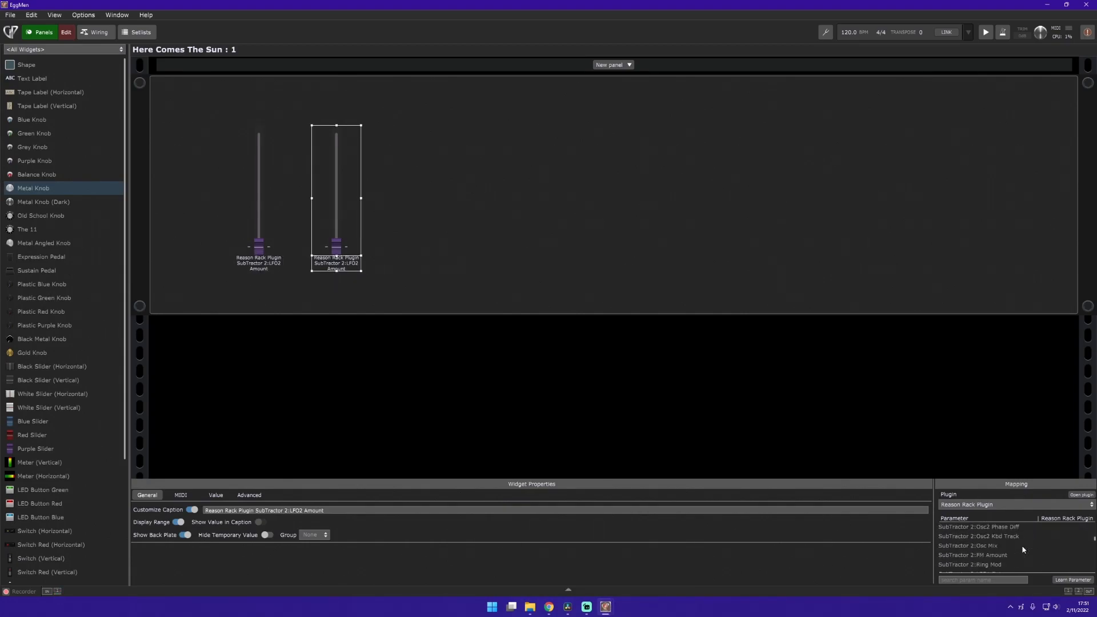
click(1073, 580)
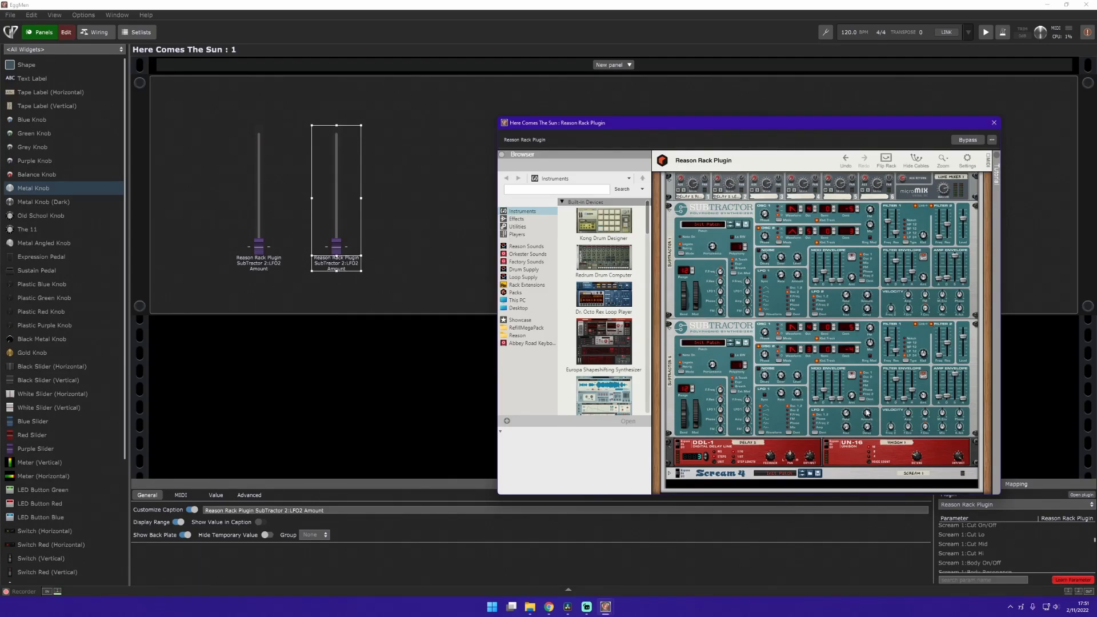
click(1072, 582)
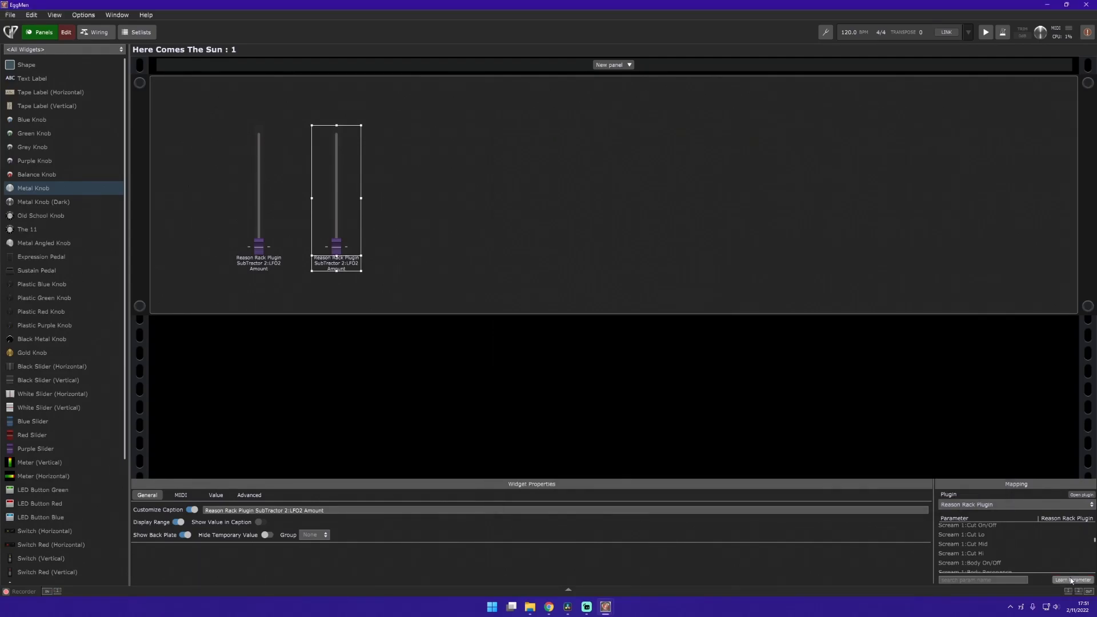
Test SubTractor 2's LFO2 Amount knob in the plugin window against the panel sliders, and leave the panel's edit mode.
mouse_move(607, 615)
click(649, 584)
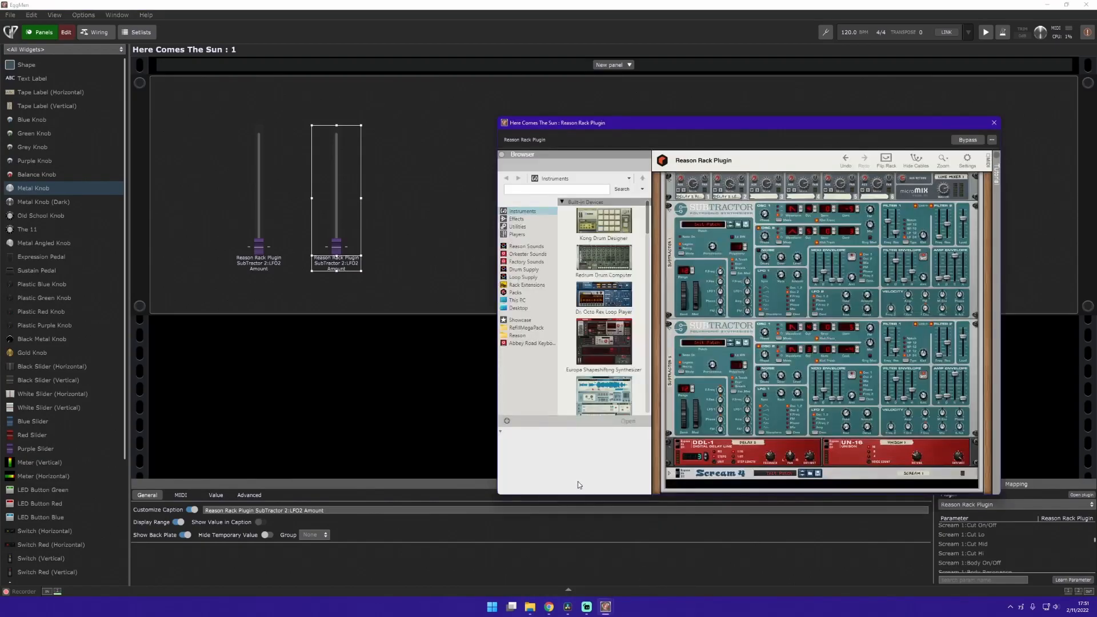
drag(876, 419, 869, 423)
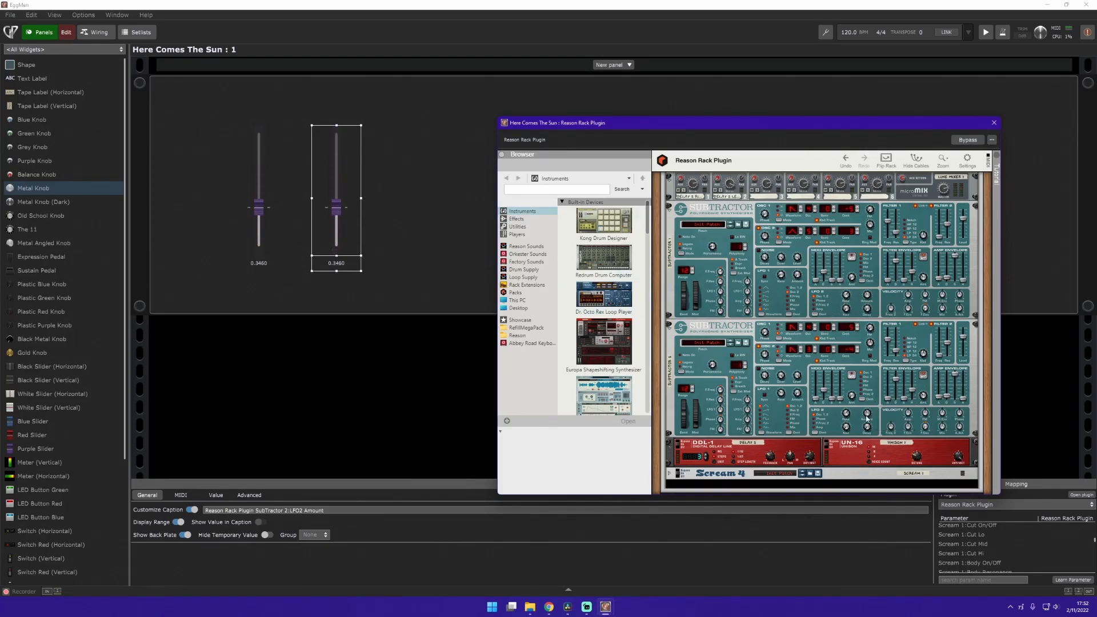
mouse_move(870, 418)
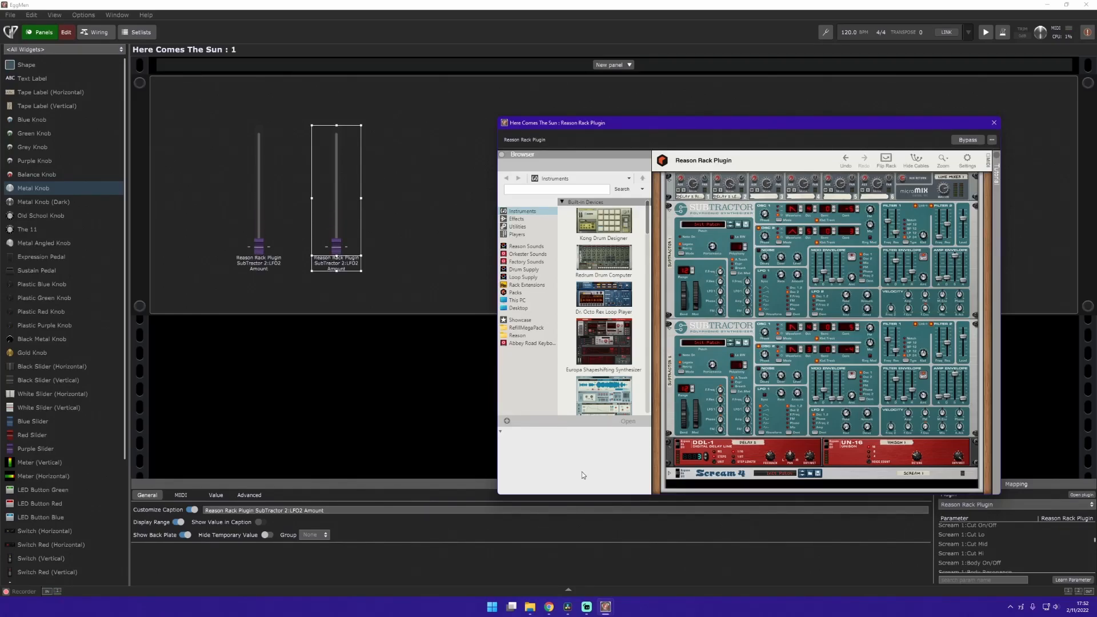
click(64, 34)
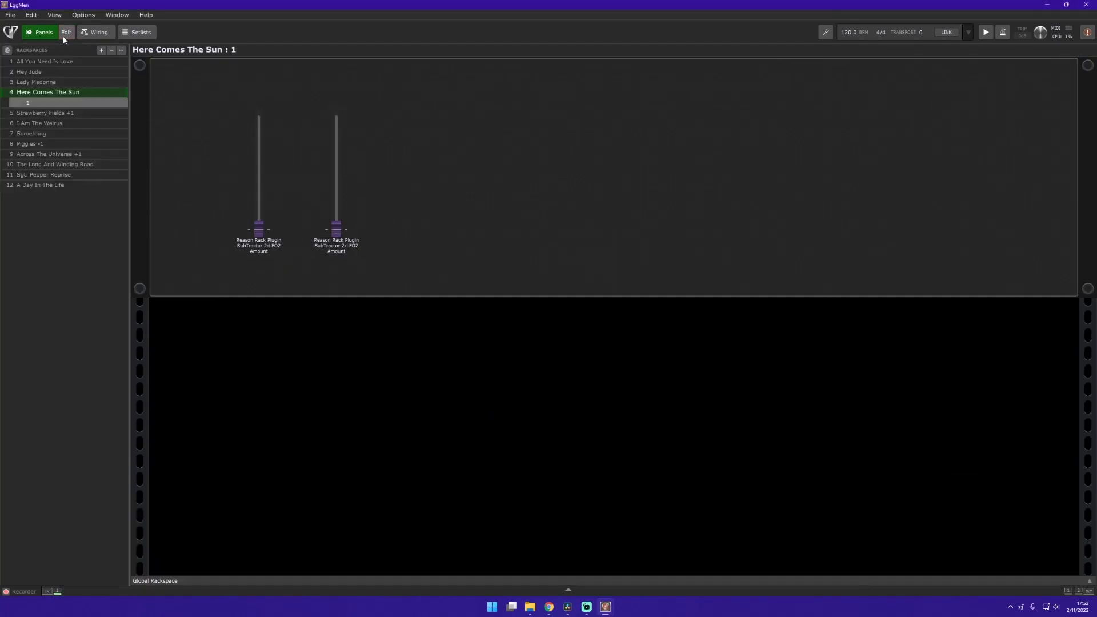
click(67, 35)
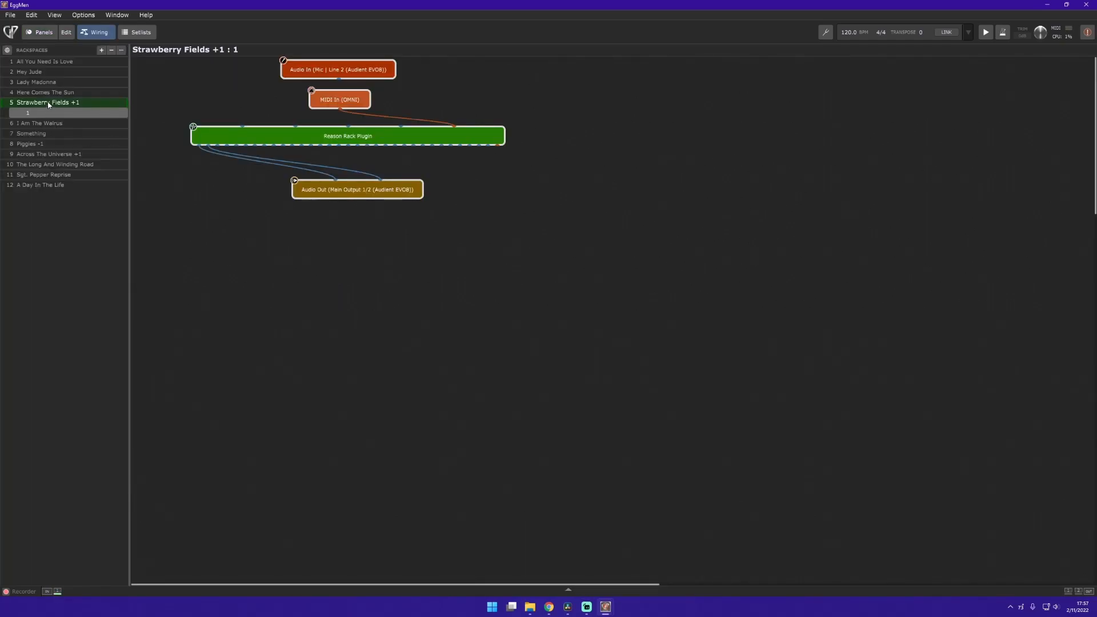
Open the Strawberry Fields +1 Reason Rack Plugin and locate the Strawberry Feel Mellotron patch among the Abbey Road Keyboards style patches.
double_click(340, 135)
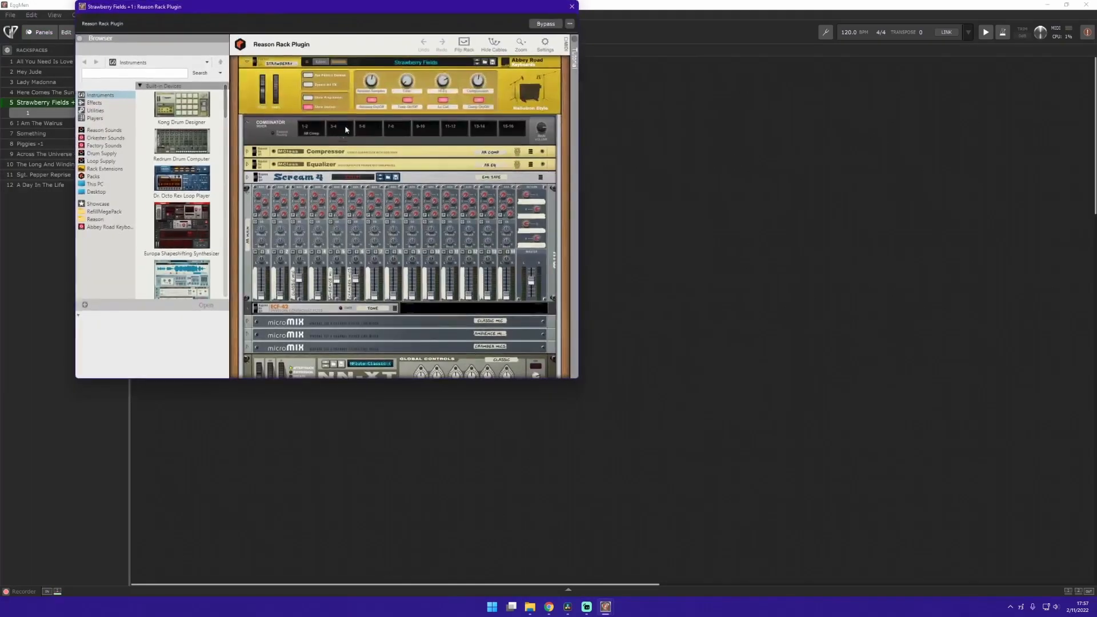
drag(379, 10, 745, 120)
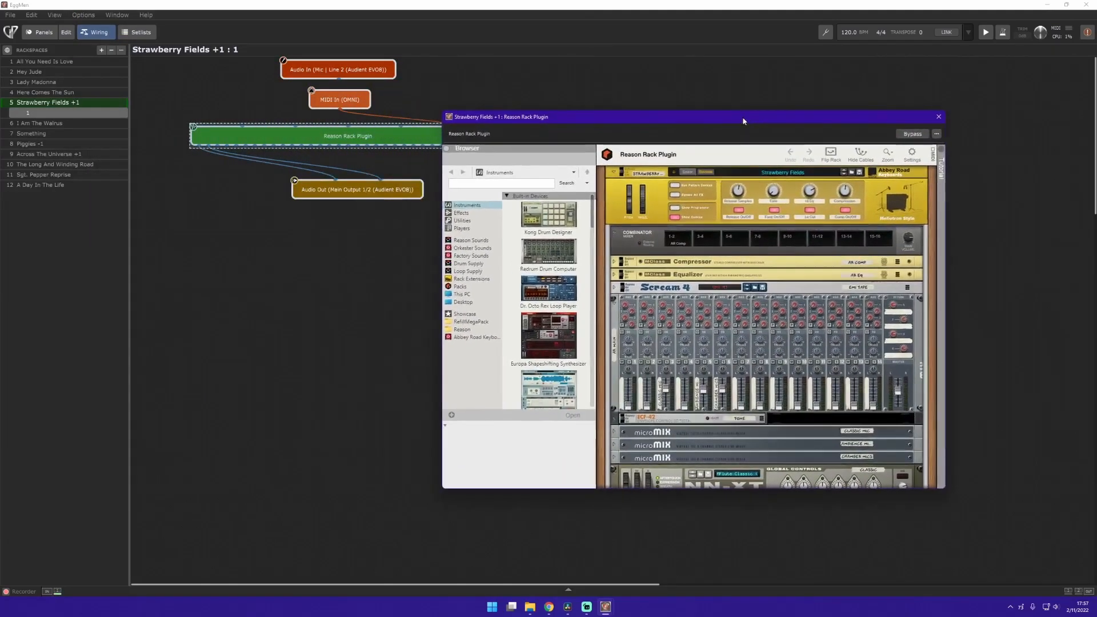
click(477, 337)
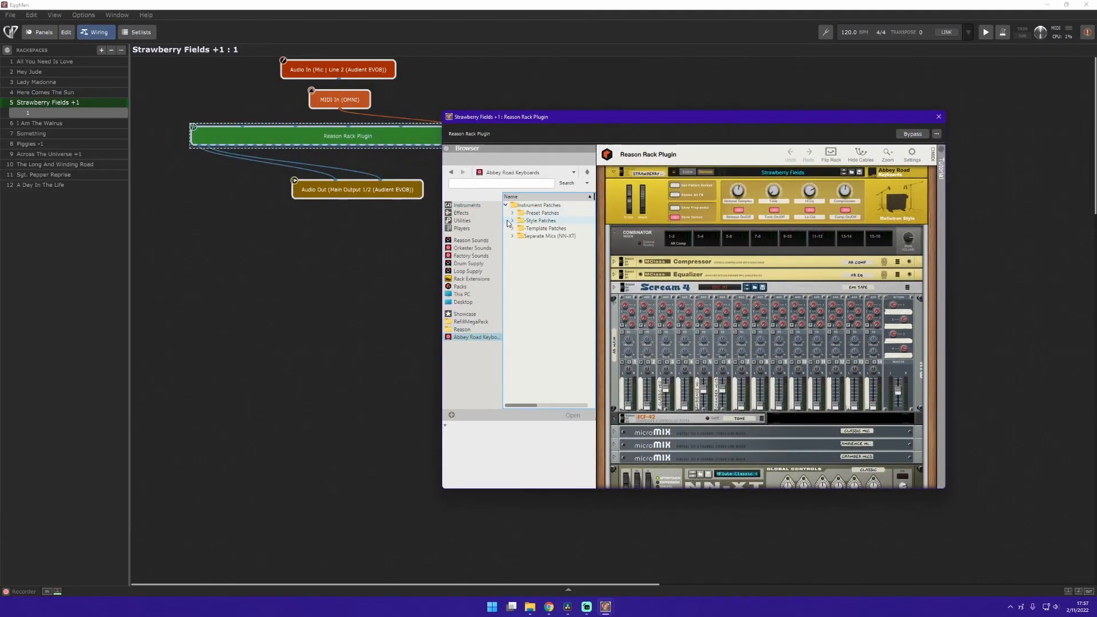
click(511, 222)
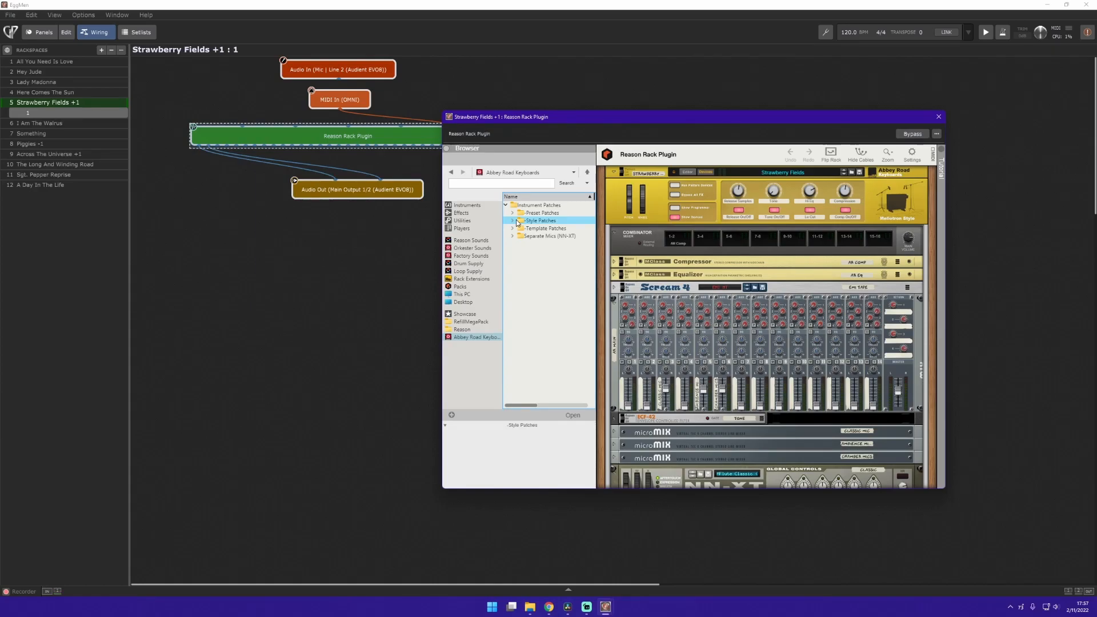
click(512, 221)
click(532, 283)
drag(611, 116, 635, 130)
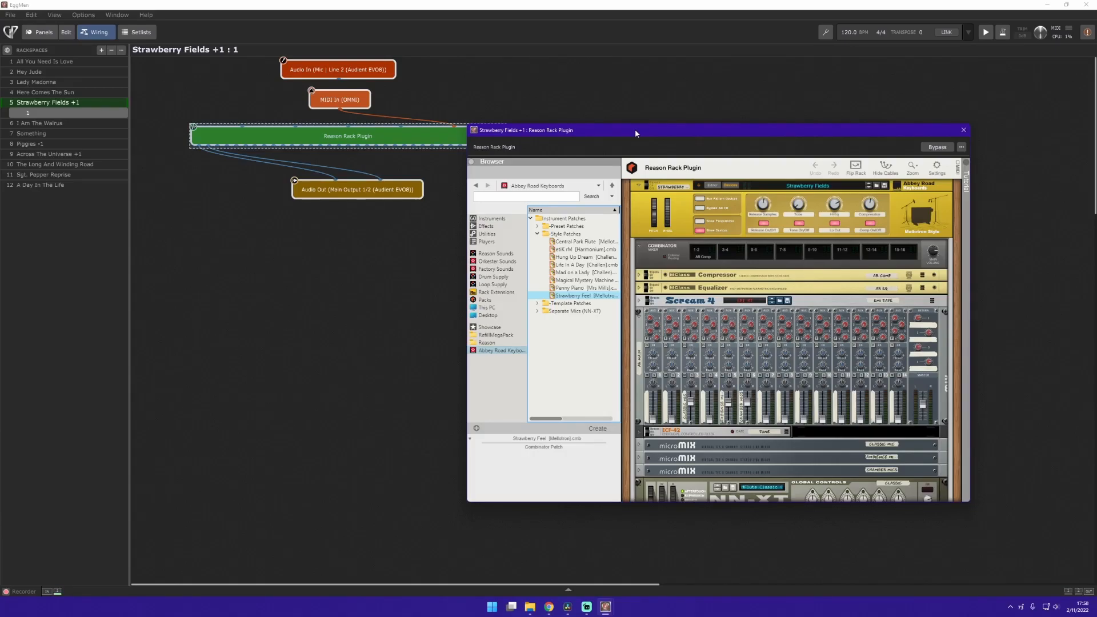
drag(635, 129, 682, 138)
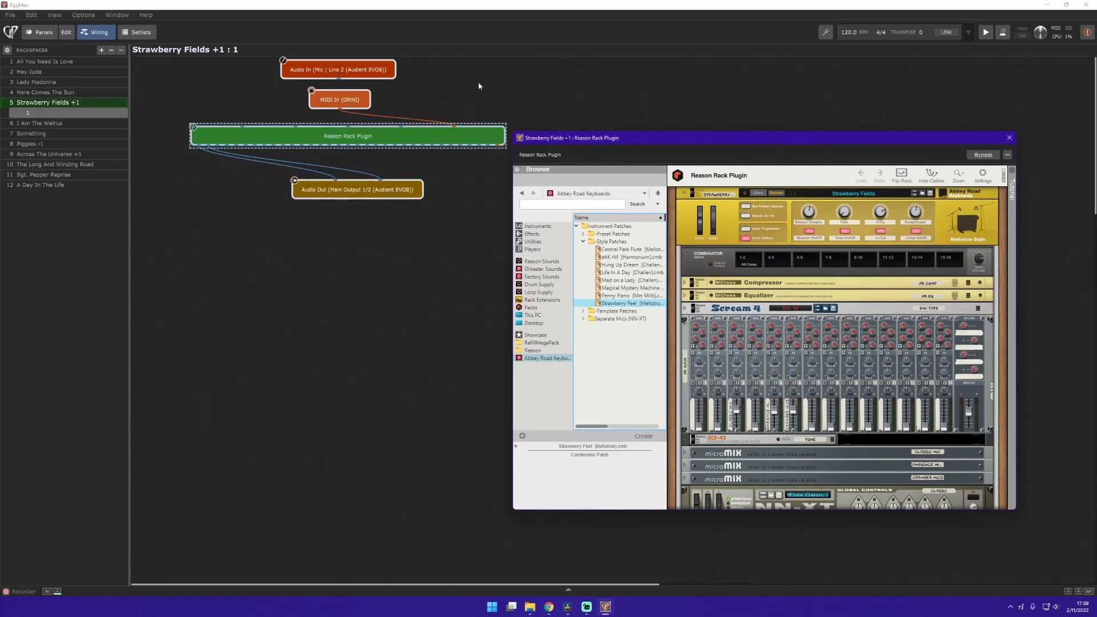
Open the Strawberry Fields MIDI In block, inspect its transpose setting, and show it alongside the Reason Rack Plugin window.
mouse_move(331, 99)
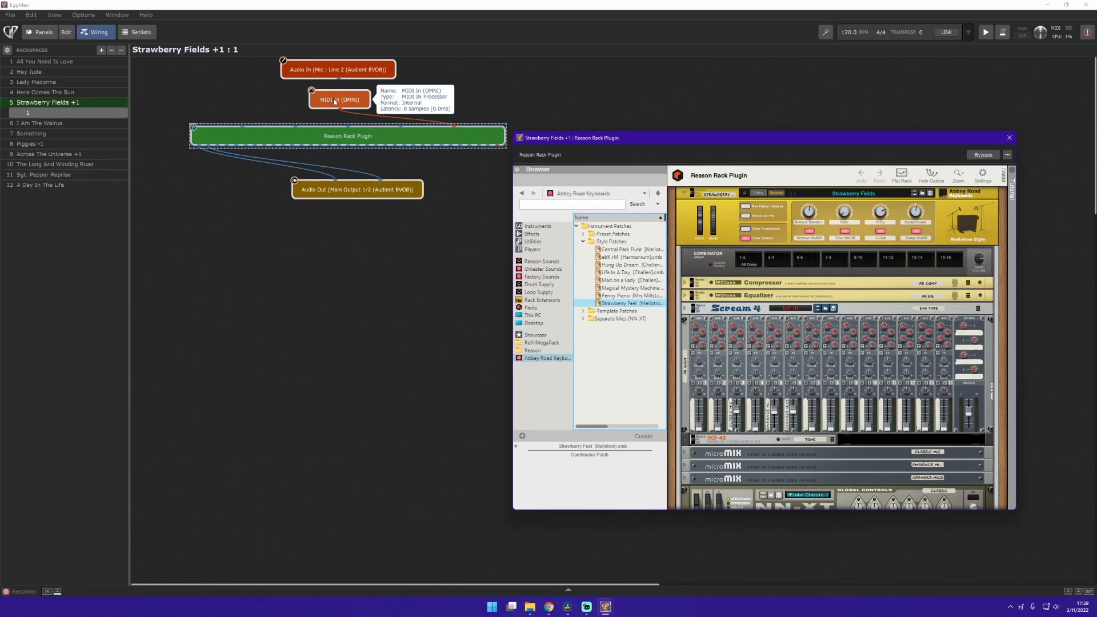
double_click(335, 102)
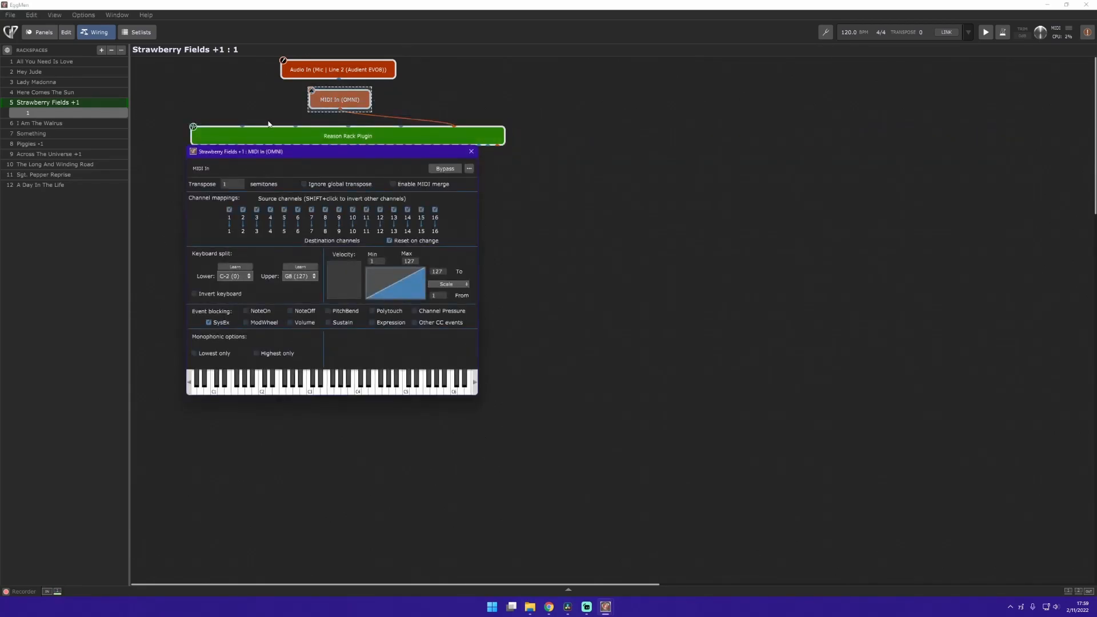
click(231, 188)
click(273, 175)
drag(316, 157, 303, 225)
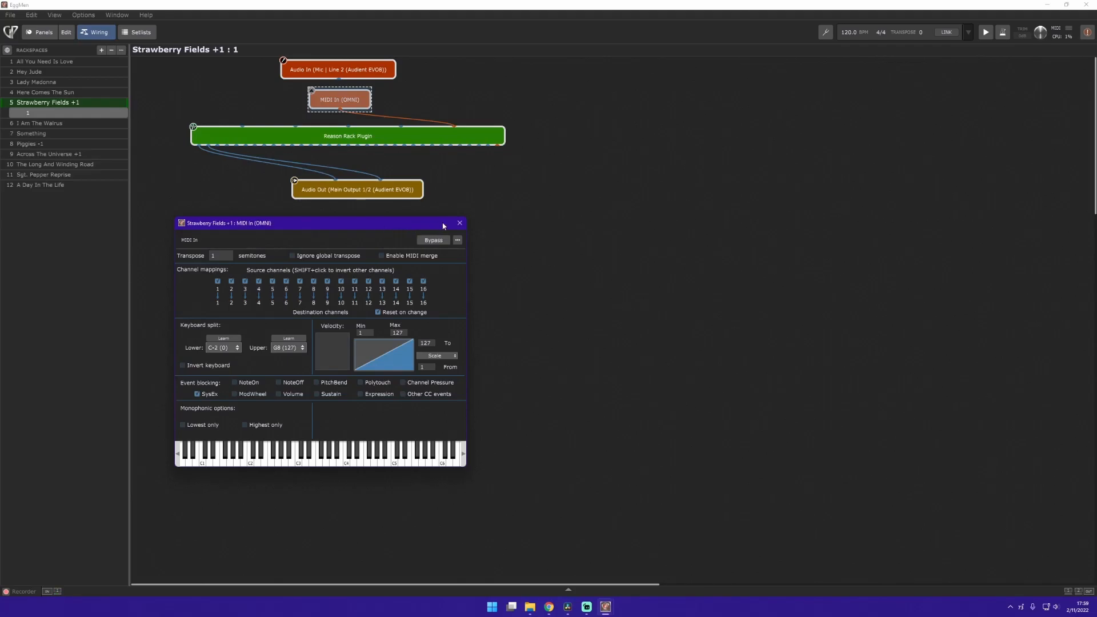
mouse_move(605, 608)
click(620, 564)
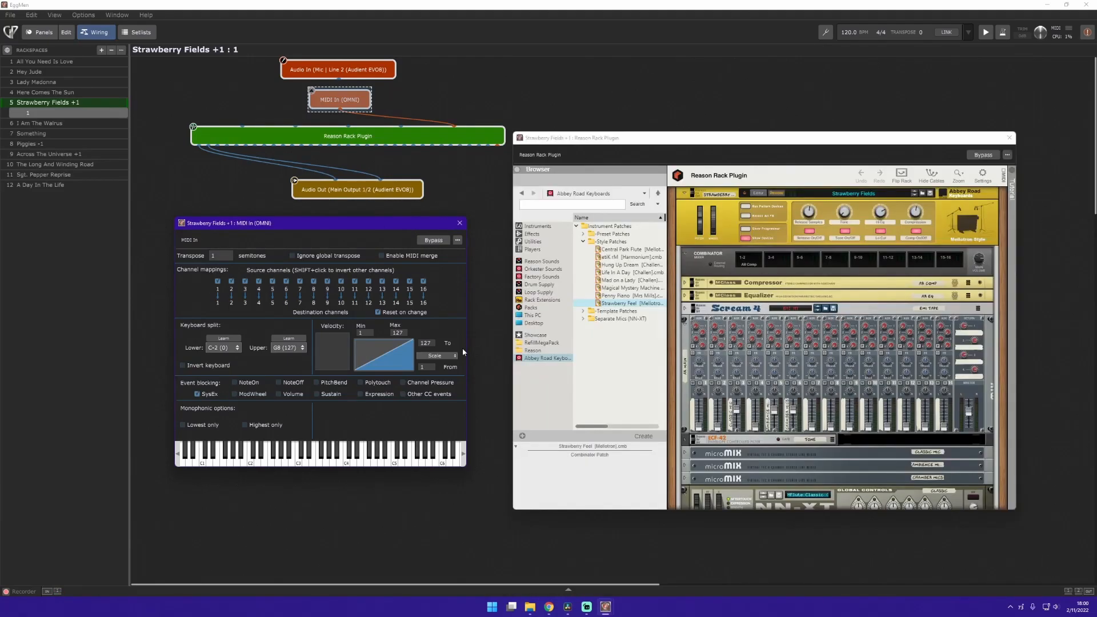
Switch to the Here Comes The Sun rackspace and back to Strawberry Fields +1, and examine the MIDI In transpose control.
click(72, 93)
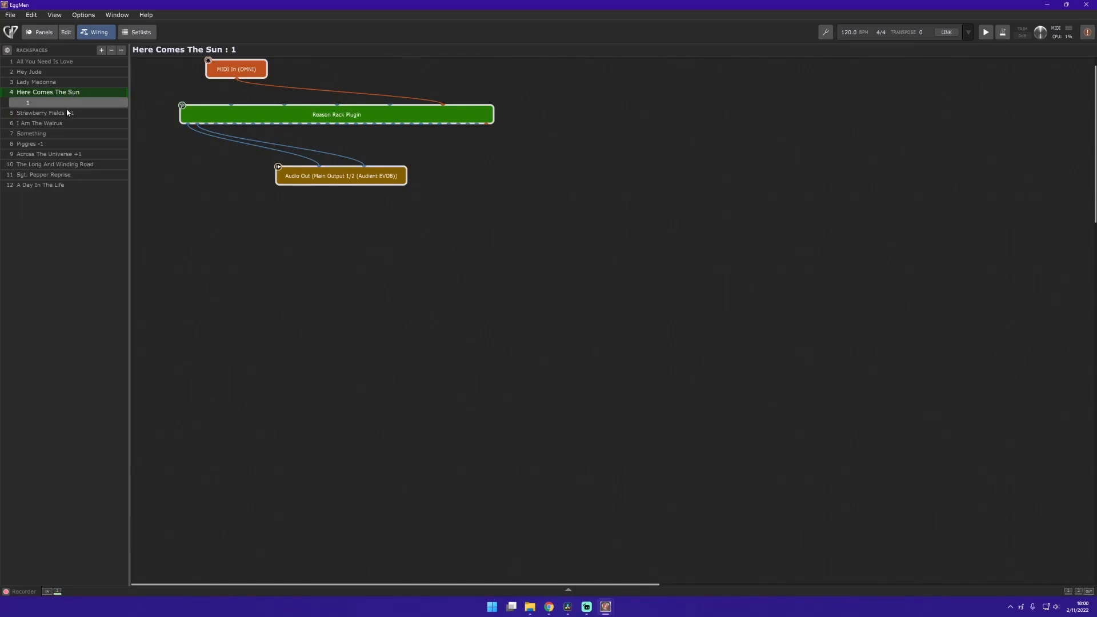
click(67, 112)
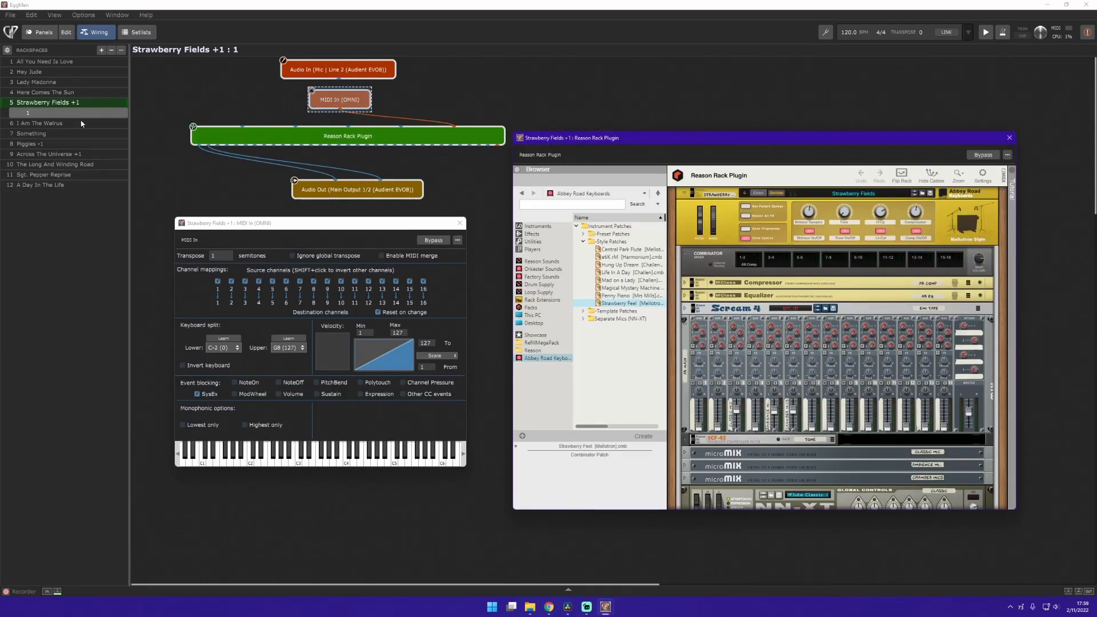
click(215, 256)
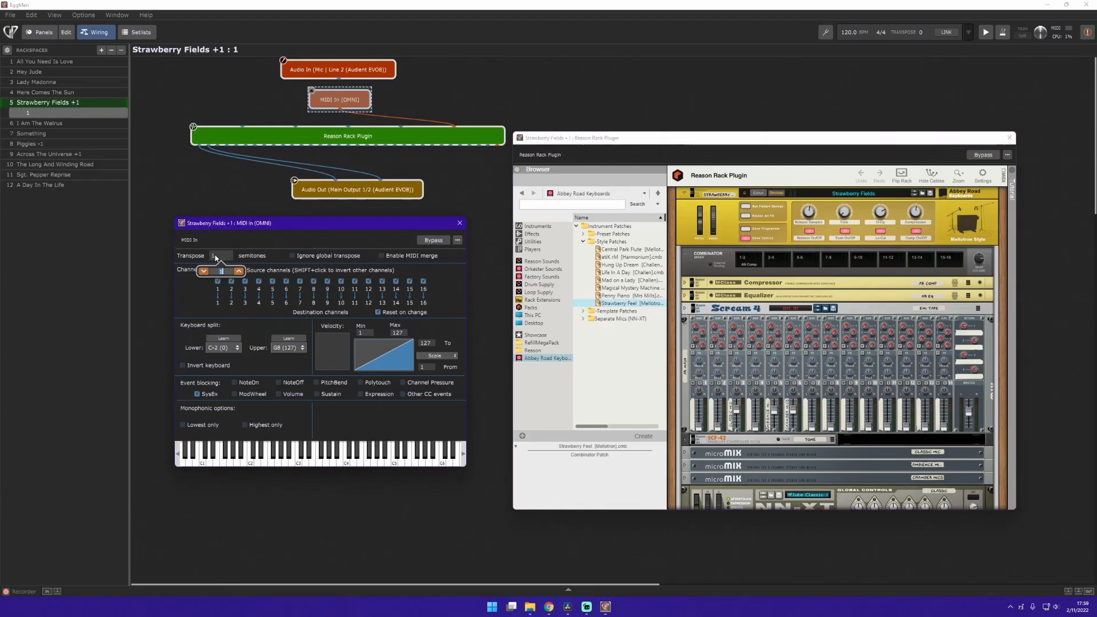
click(264, 241)
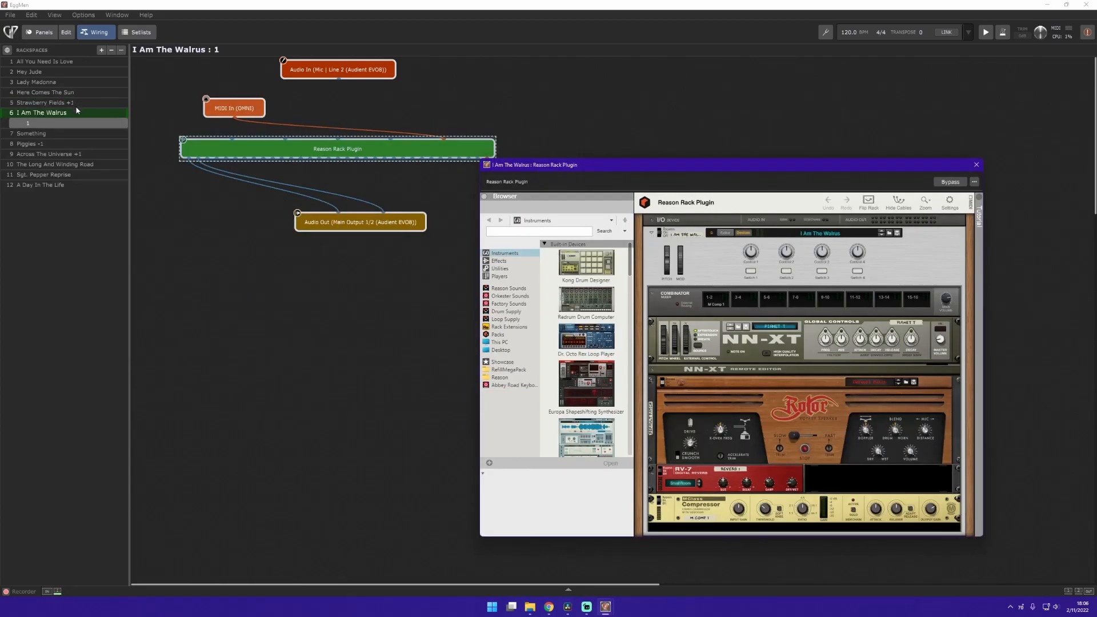
Show the I Am The Walrus rackspace's Reason Rack Plugin and browse the Abbey Road Keyboards preset patches.
click(73, 117)
mouse_move(606, 607)
click(650, 560)
click(510, 386)
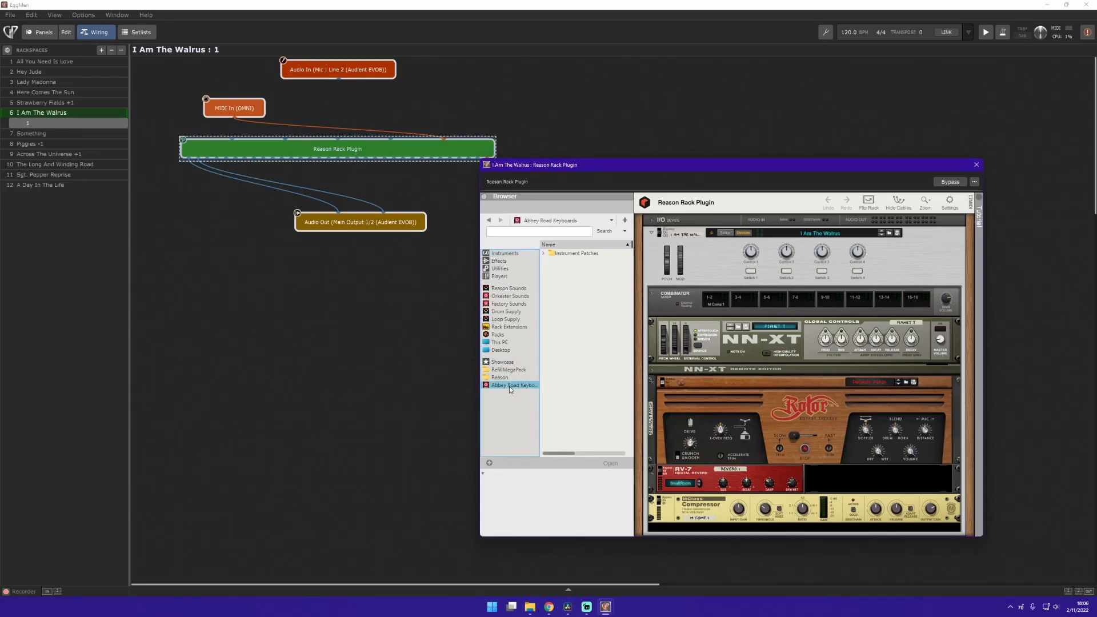
click(543, 254)
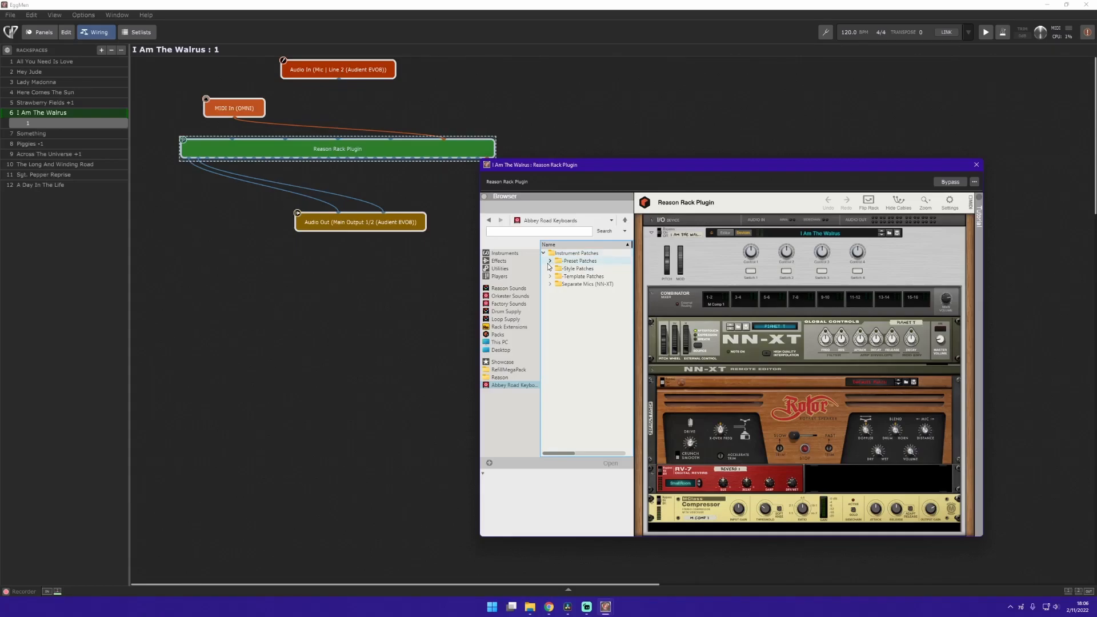
click(550, 261)
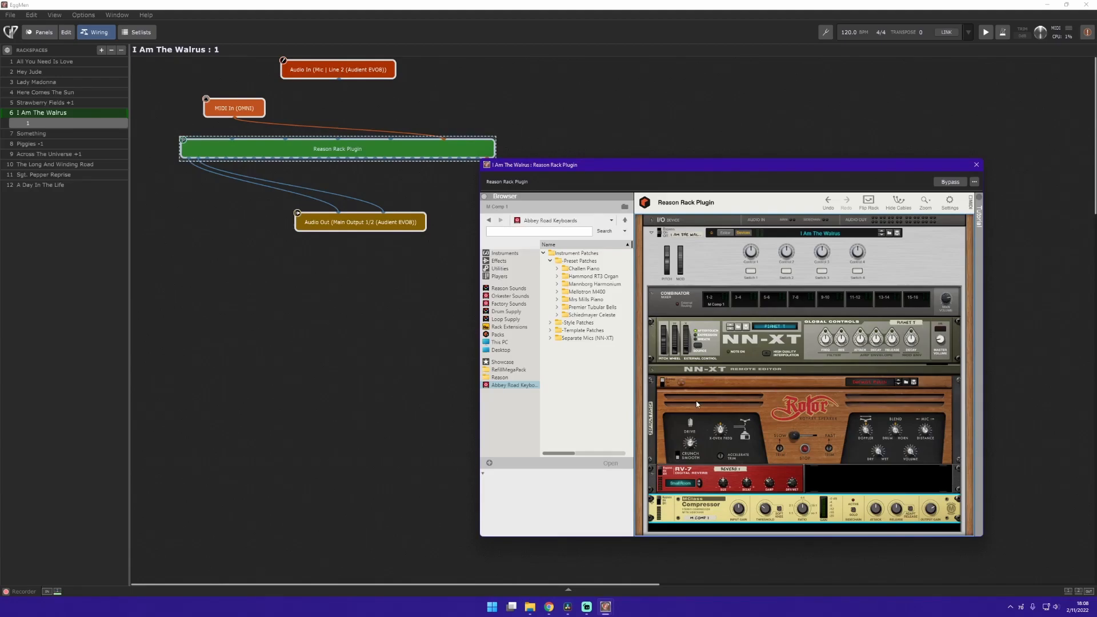
Toggle the bypass of the Rotor speaker, RV-7 reverb and MClass Compressor in turn to compare the organ sound.
mouse_move(690, 435)
click(663, 384)
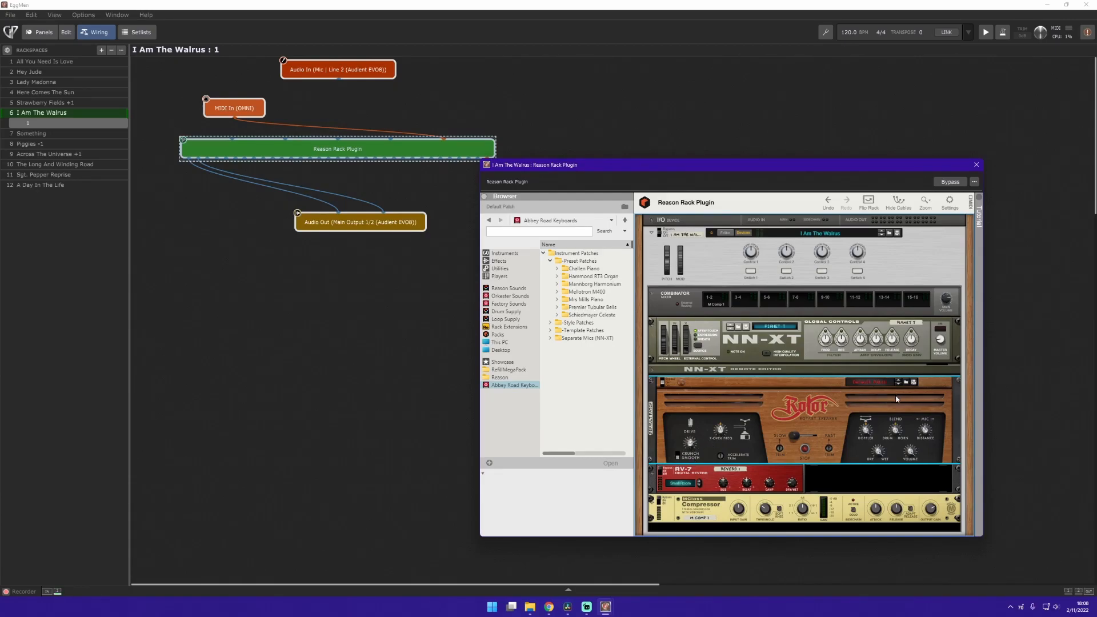
mouse_move(898, 433)
click(663, 470)
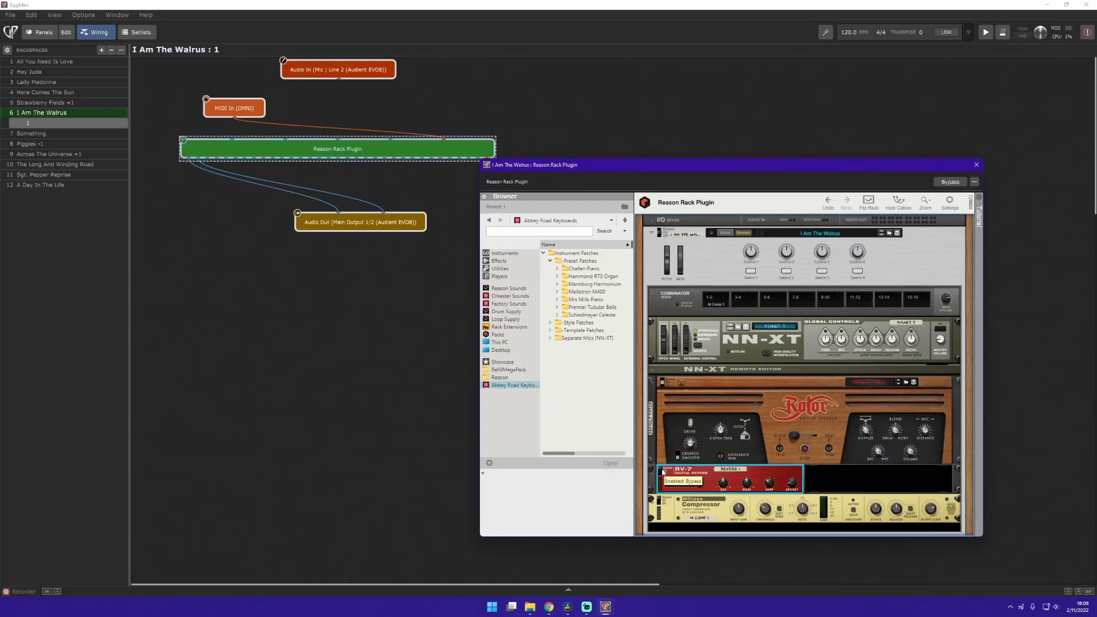
click(661, 502)
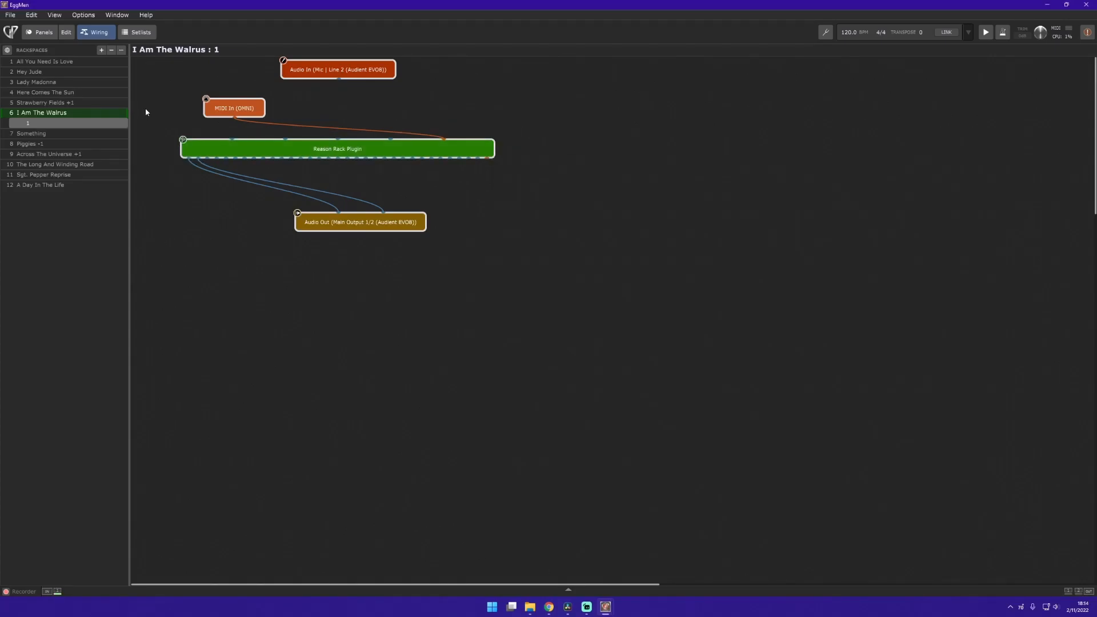
Open the Something rackspace's Reason Rack Plugin and find the Hammond RT3 Organ among the Abbey Road Keyboards preset patches.
click(29, 134)
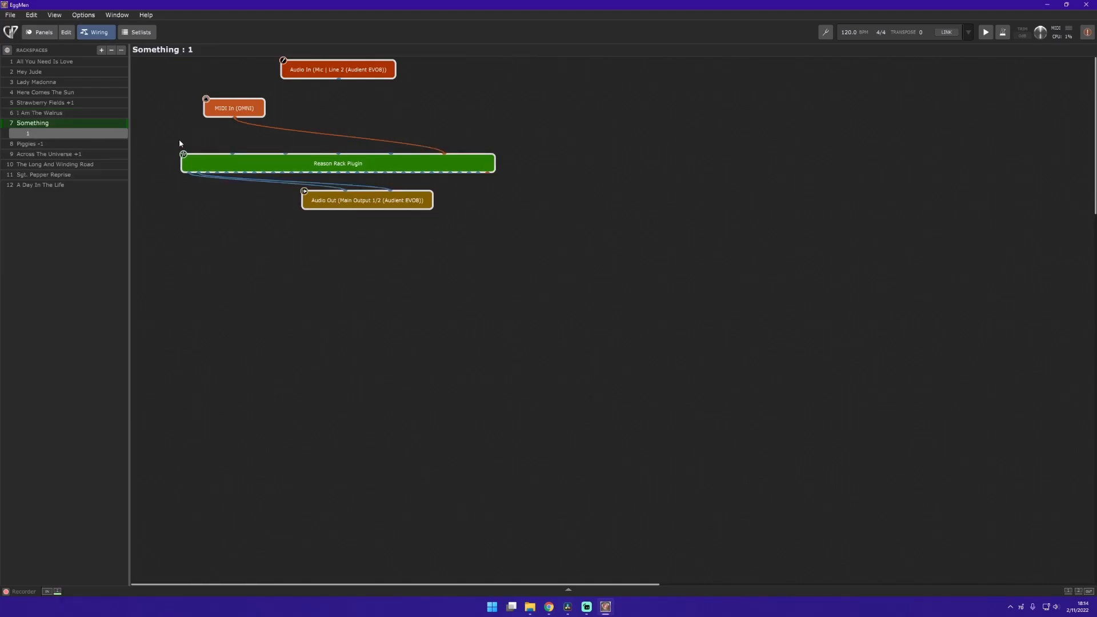
double_click(292, 165)
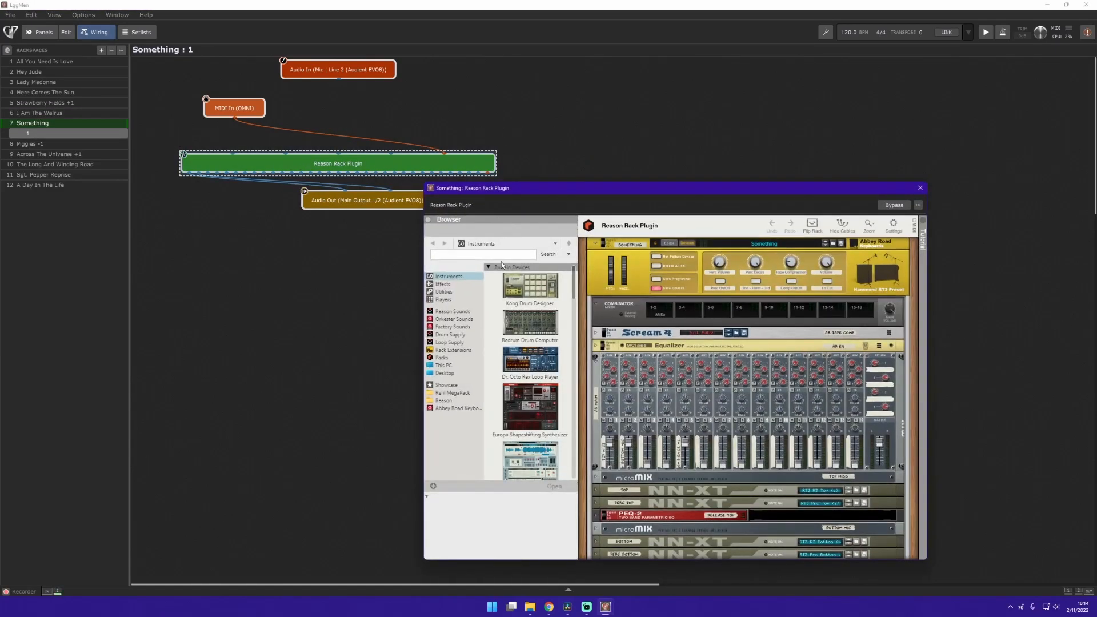
click(457, 408)
click(489, 279)
click(494, 284)
click(532, 299)
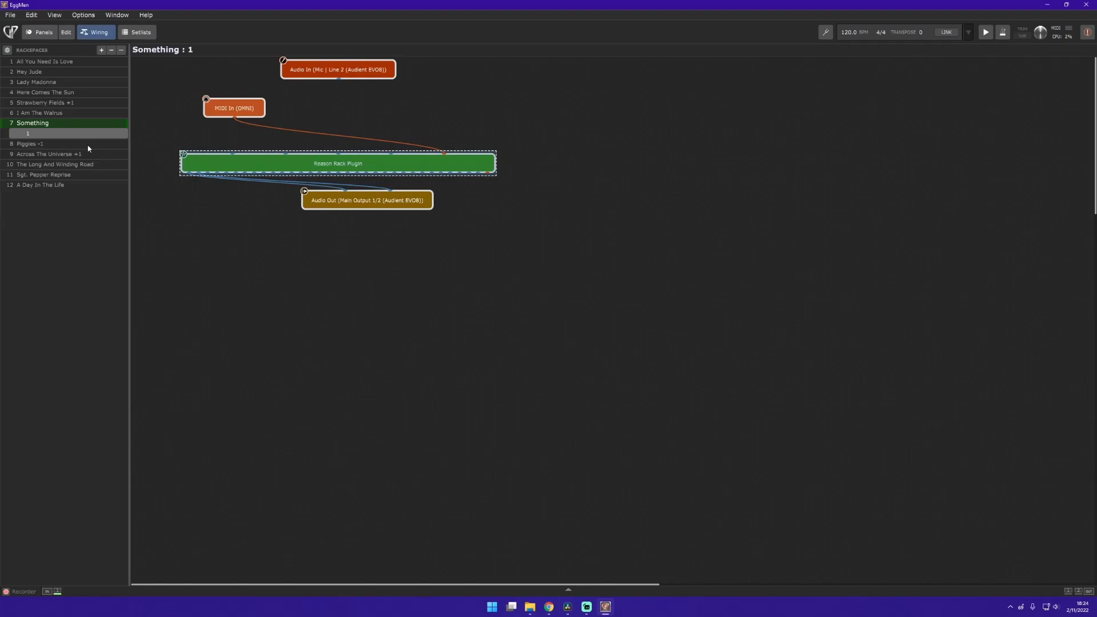
Open the Piggies -1 rackspace's Reason Rack Plugin beside the wiring and examine its Note Echo player.
click(88, 146)
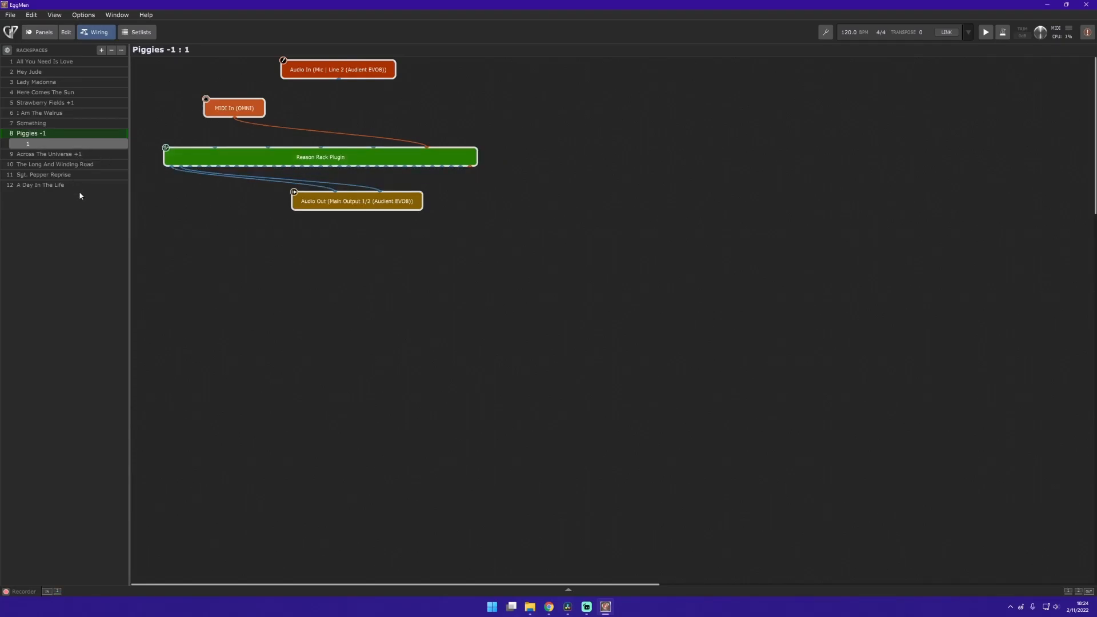
double_click(383, 162)
drag(402, 105, 856, 96)
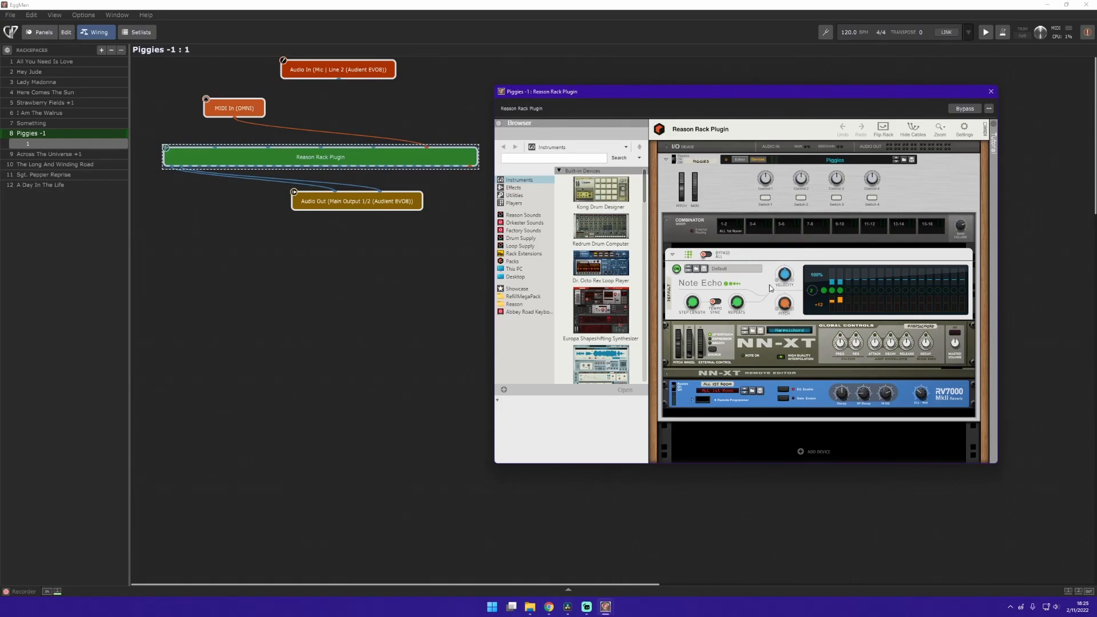
click(740, 282)
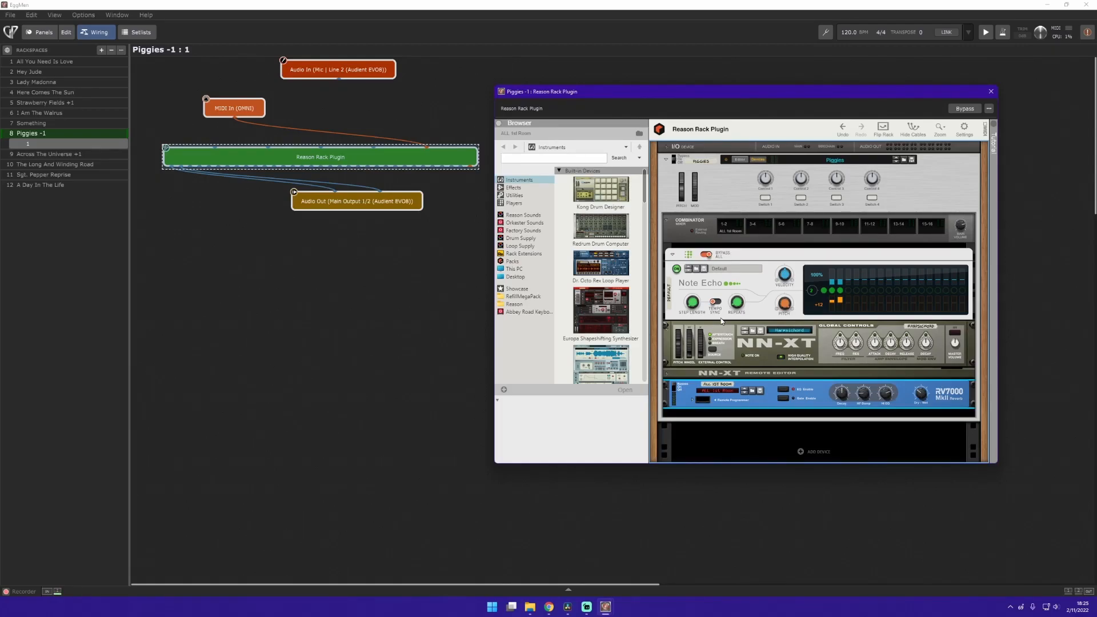
click(751, 290)
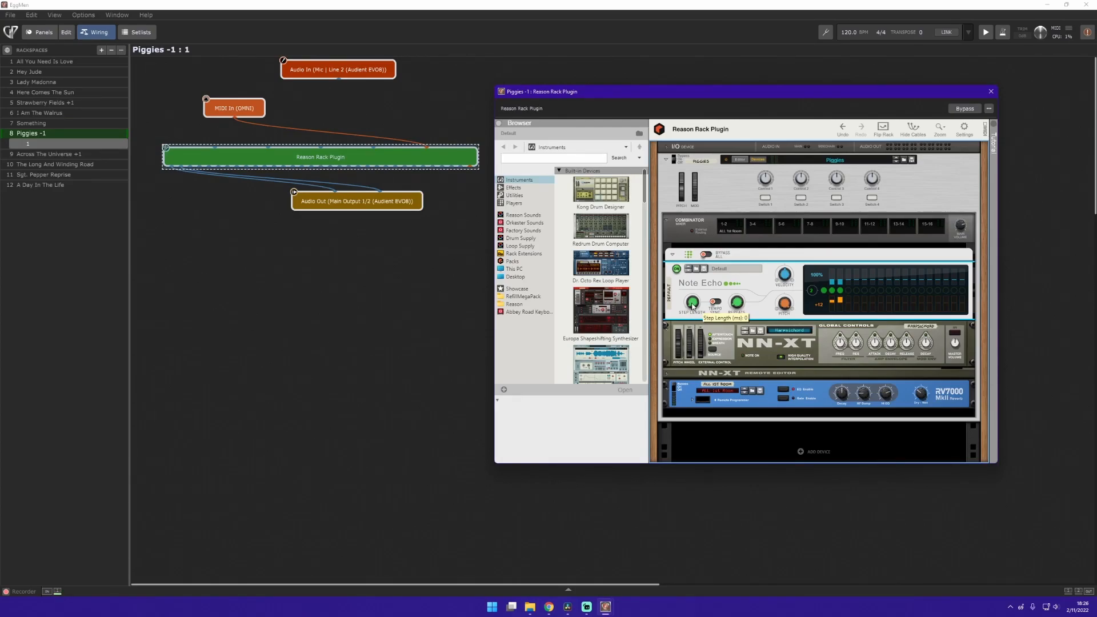
Toggle the Note Echo's individual repeat steps off and on to test what each one adds to the sound.
click(824, 292)
click(833, 296)
click(833, 294)
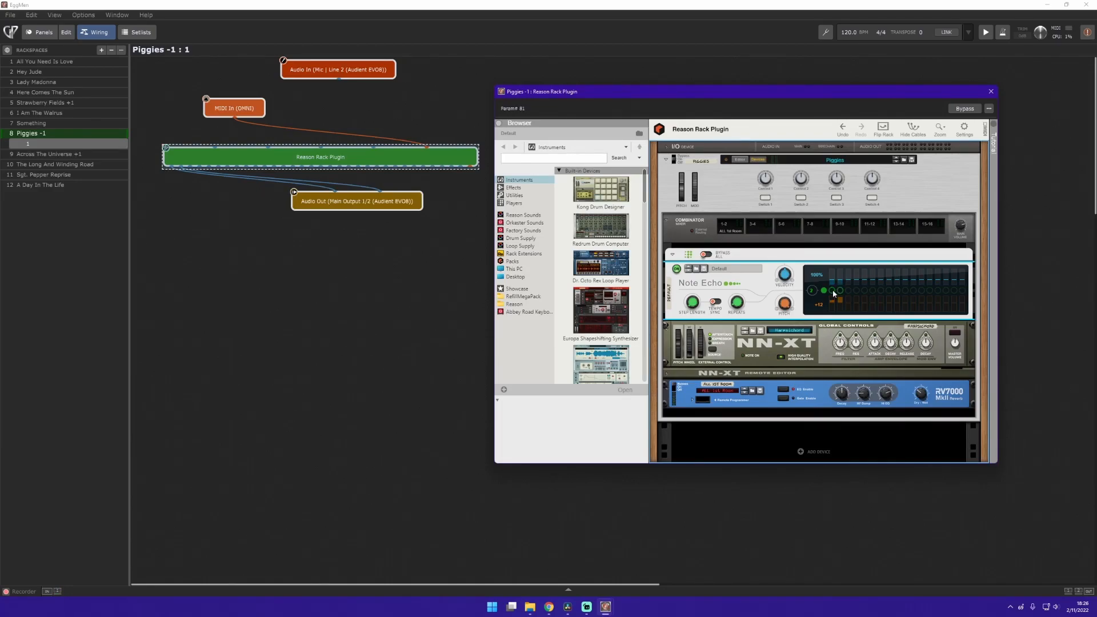
click(834, 294)
click(832, 300)
click(842, 291)
click(842, 291)
click(833, 291)
click(833, 291)
Toggle the RV7000 reverb's bypass and back to compare the Piggies sound with and without it.
mouse_move(788, 306)
click(675, 386)
click(675, 388)
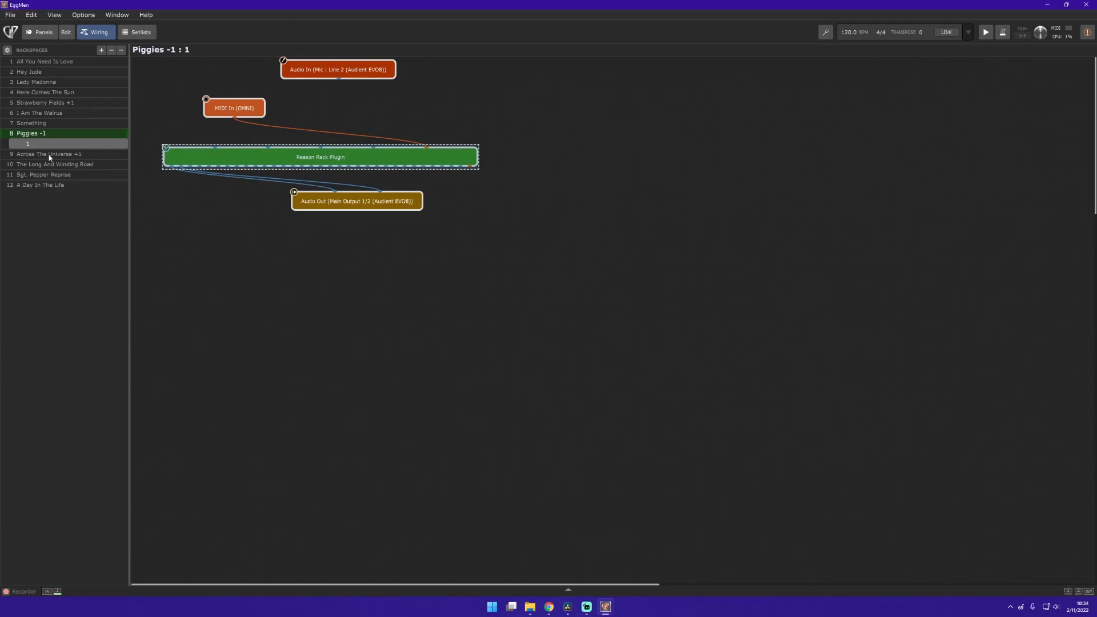
Open the Across The Universe +1 rackspace's Reason Rack Plugin and review the patches available for its Humana choir.
click(49, 157)
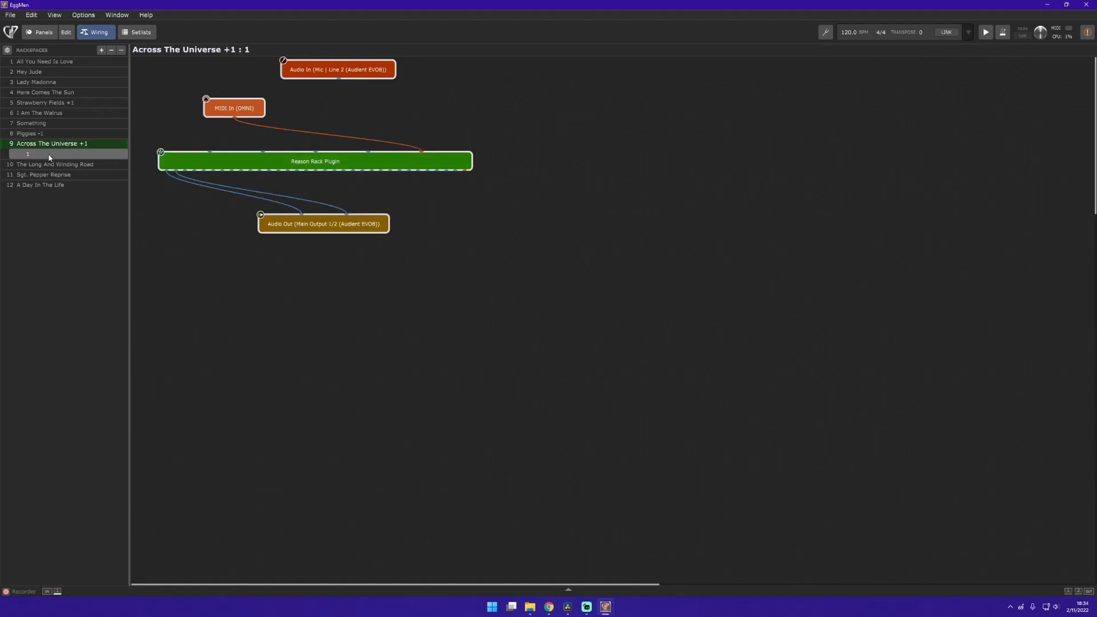
double_click(235, 161)
drag(325, 33, 749, 134)
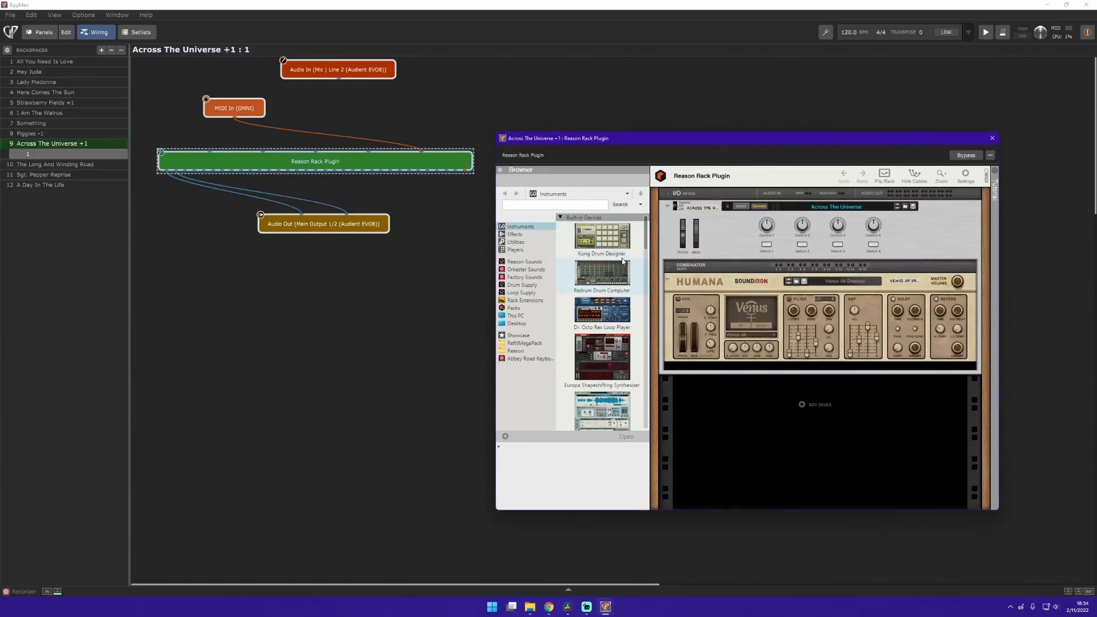
click(702, 283)
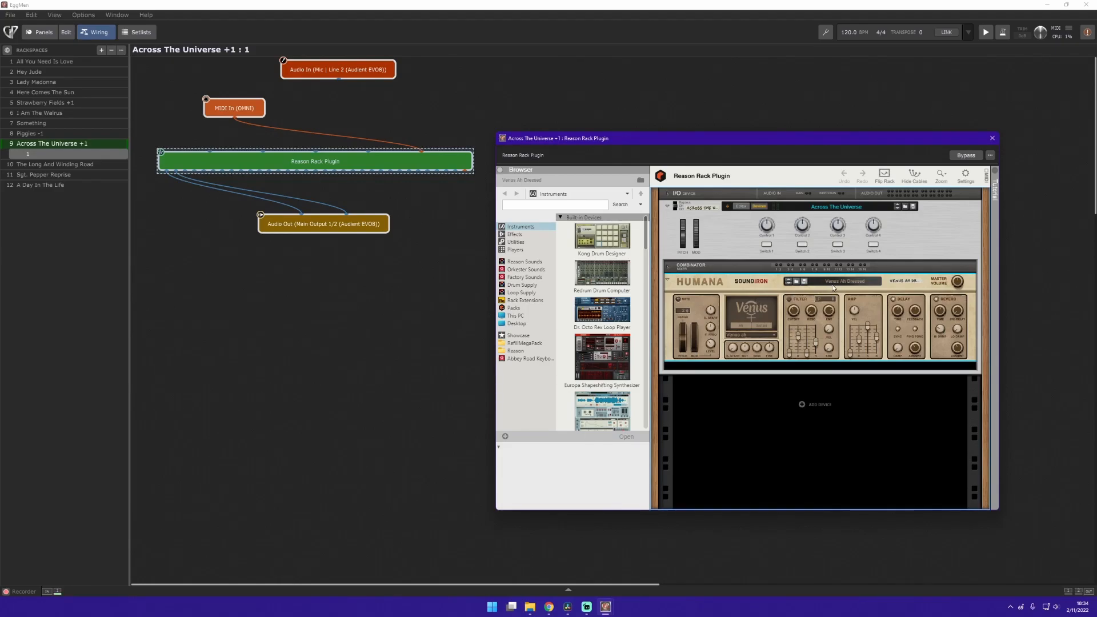
click(855, 283)
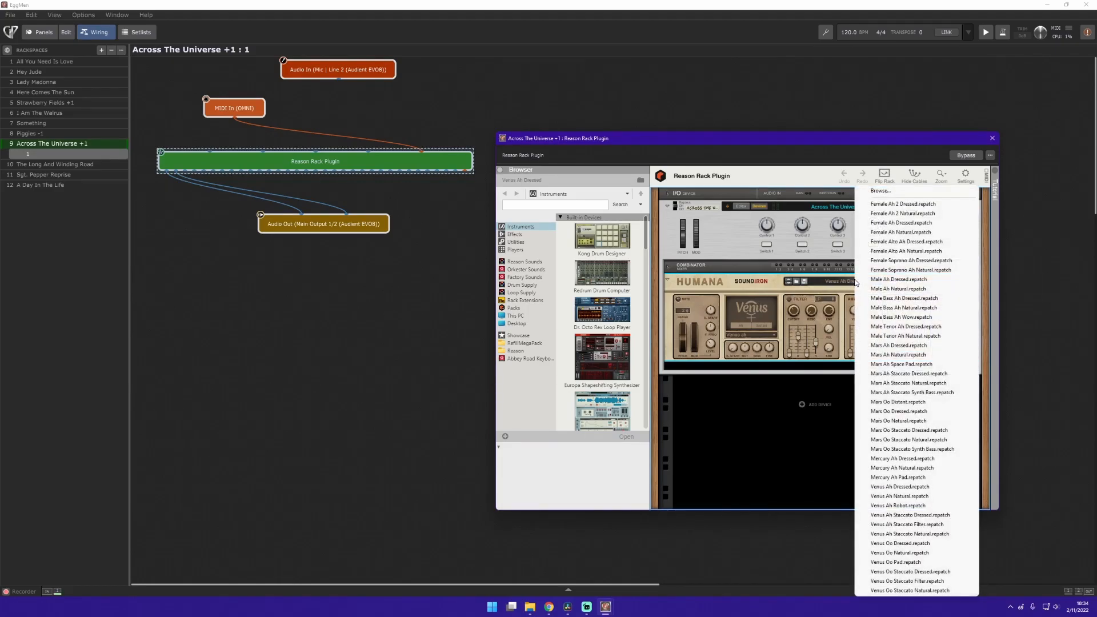
click(769, 286)
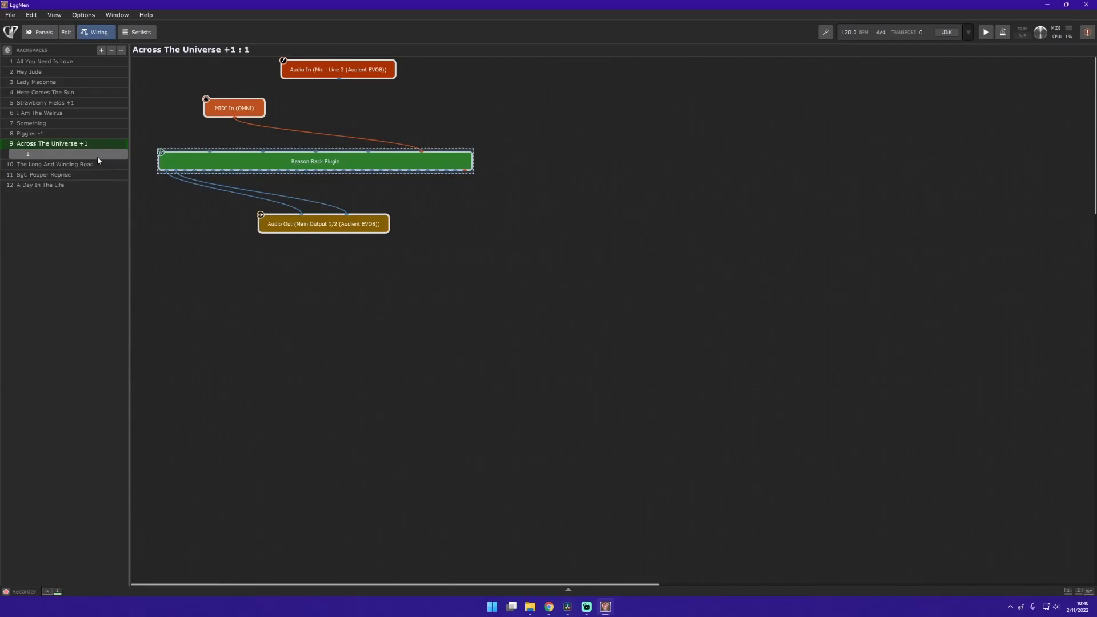
Open The Long And Winding Road rackspace's Reason Rack Plugin and place its window beside the wiring.
click(97, 164)
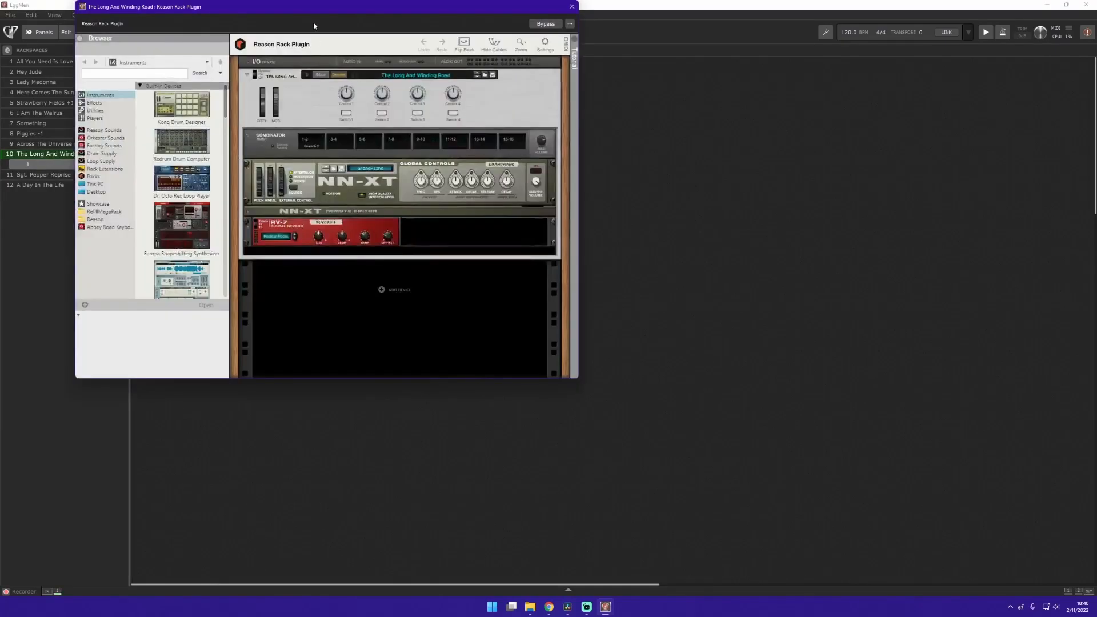
drag(320, 9, 752, 140)
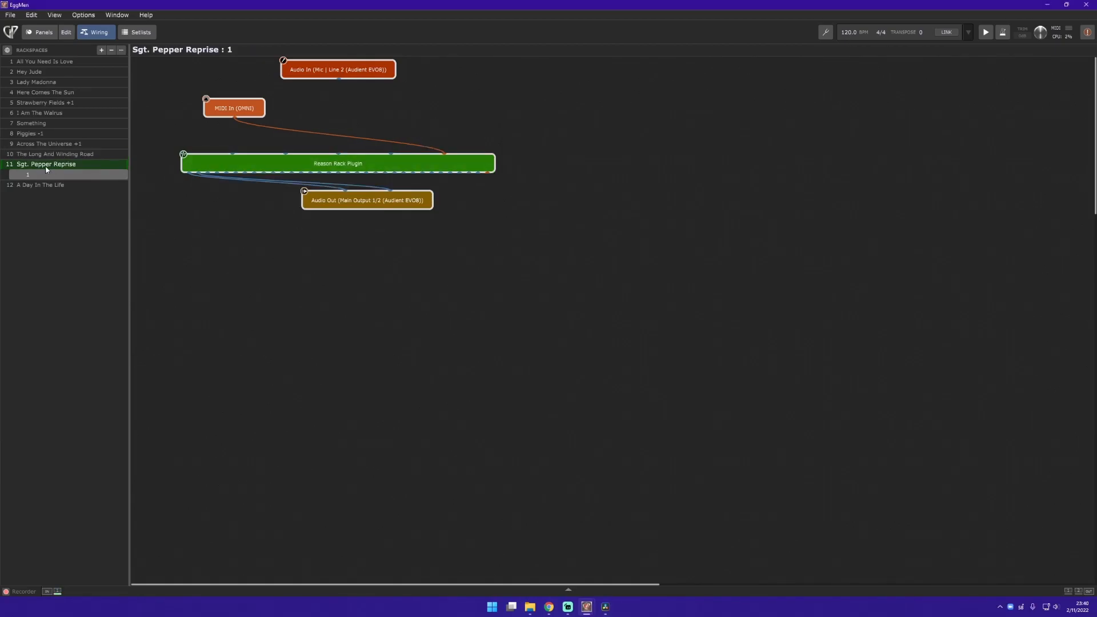
Open the Sgt. Pepper Reprise Reason Rack Plugin beside the wiring and locate its RT3 R5 Pale Ambient organ patch among the Abbey Road Keyboards.
double_click(315, 163)
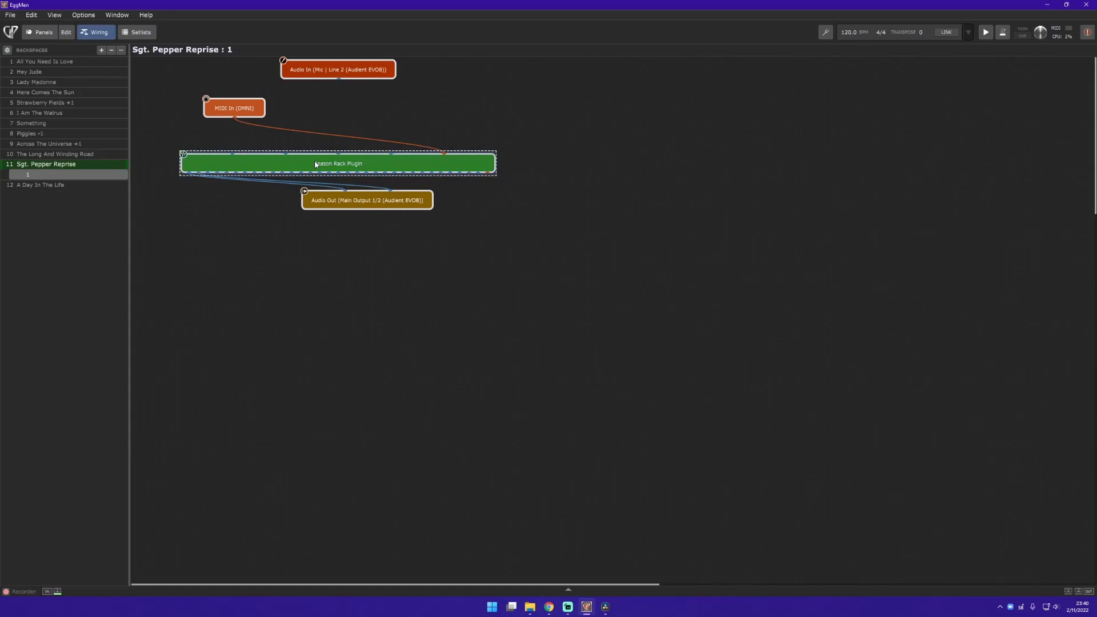
drag(382, 5, 834, 159)
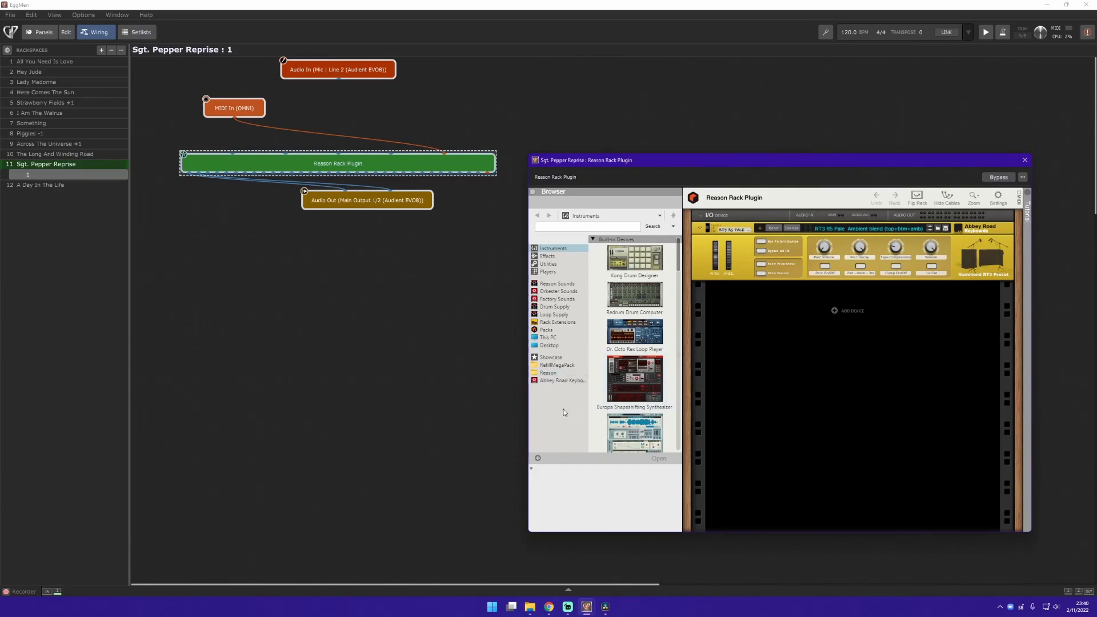
click(535, 382)
click(592, 249)
click(598, 257)
click(604, 272)
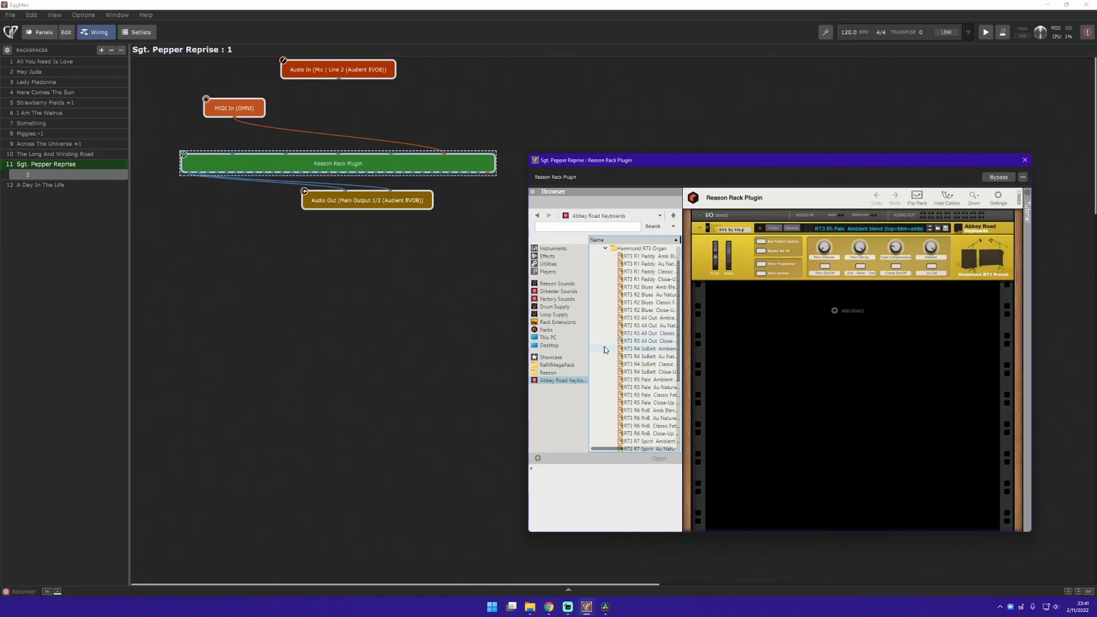
click(627, 381)
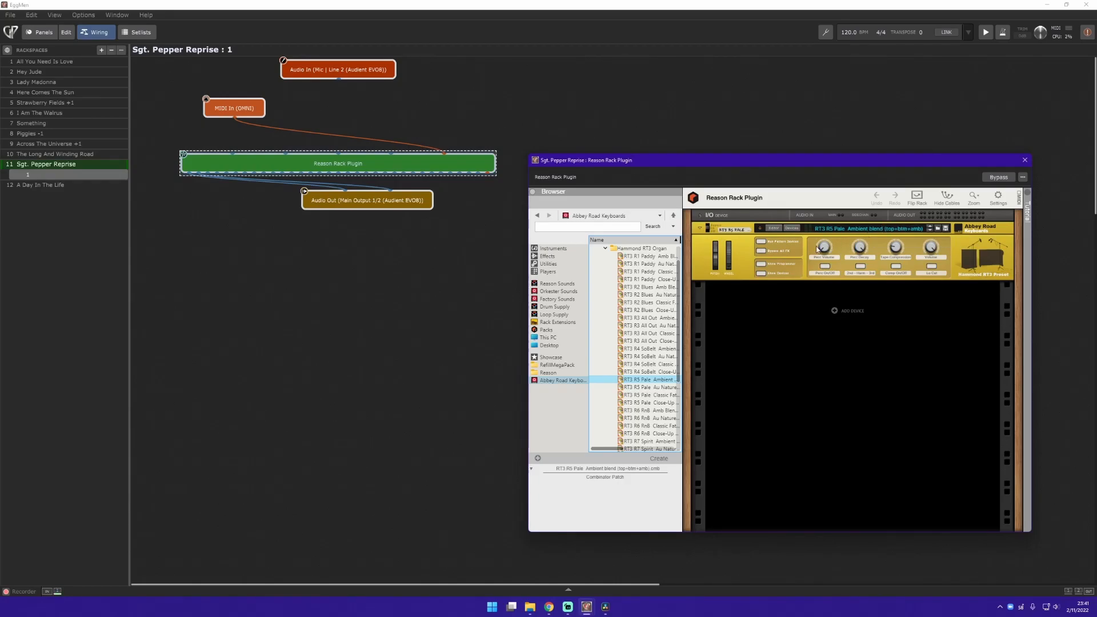
Show the devices inside the Hammond RT3 combinator and examine its effects, mixers and NN-XT samplers.
click(761, 273)
scroll(805, 341, down, 1)
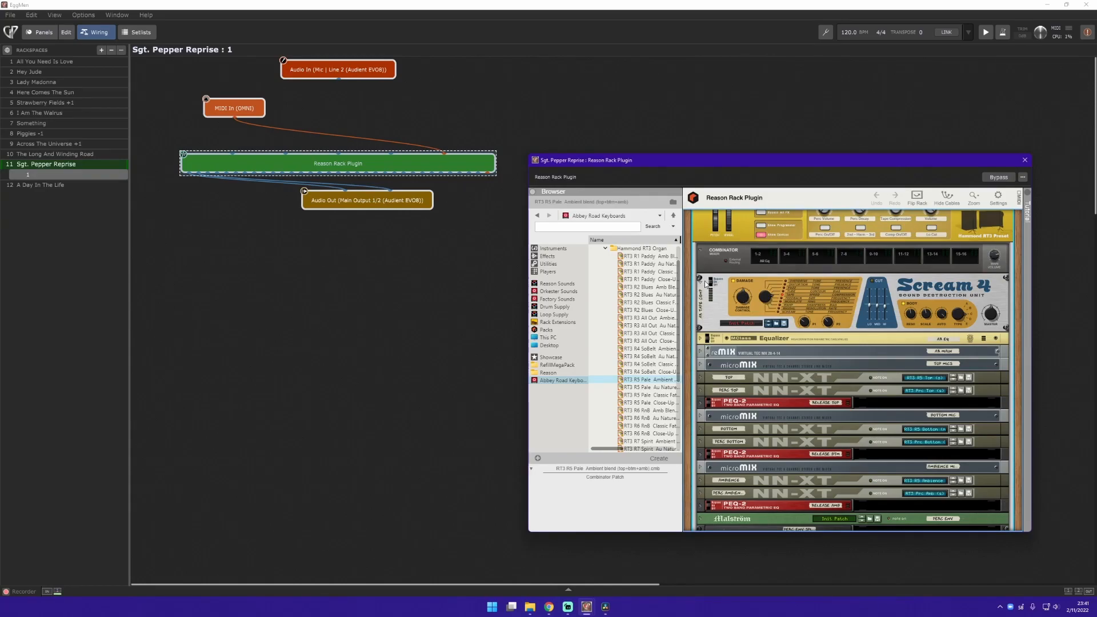
click(715, 271)
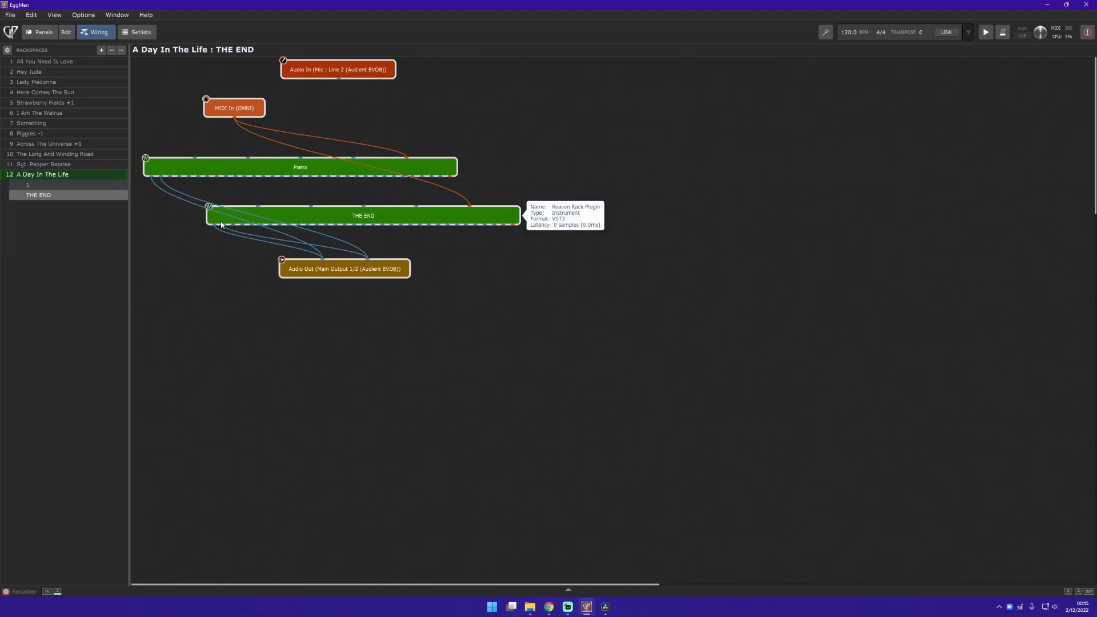
Switch A Day In The Life between variations 1 and THE END to compare which plugins are bypassed in the wiring.
key(Up)
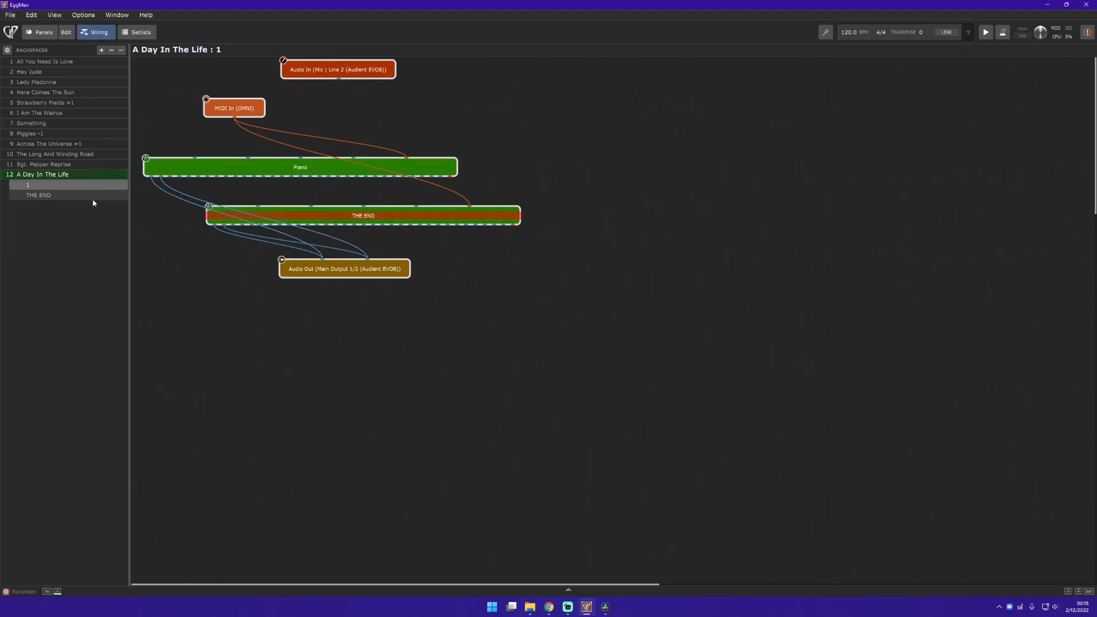
click(94, 197)
click(95, 186)
click(95, 195)
click(94, 186)
Show A Day In The Life in the setlist and alternate between its Main and THE END song parts.
key(ctrl+3)
click(261, 96)
click(175, 99)
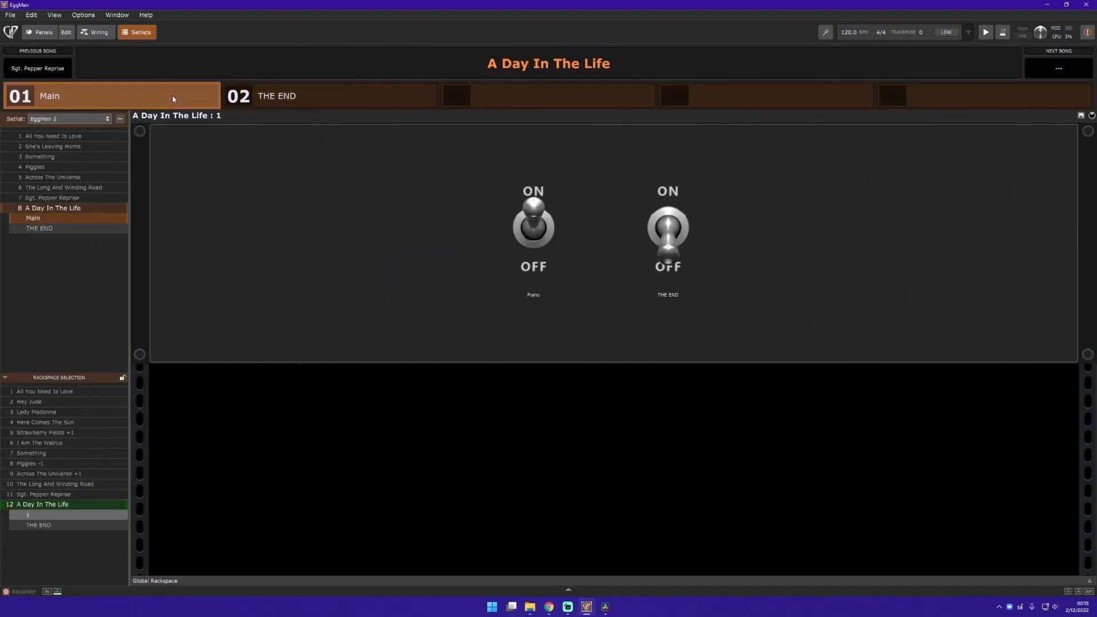
click(240, 97)
click(168, 98)
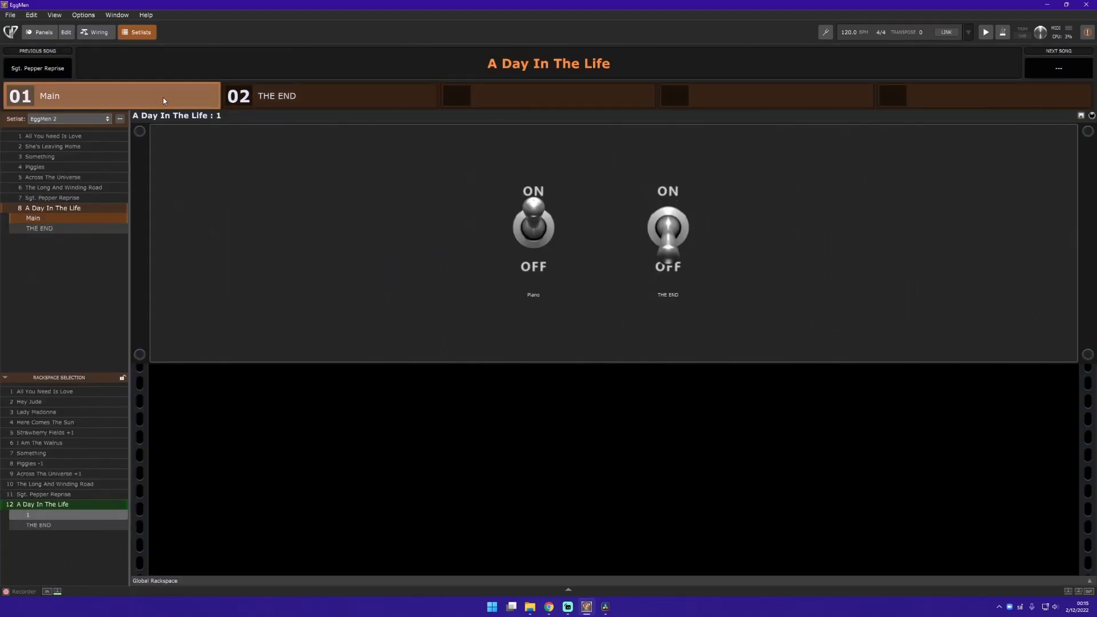
click(271, 98)
Open the Piano plugin from the wiring and locate the Life In A Day [Challen] patch among the Abbey Road Keyboards style patches.
key(ctrl+2)
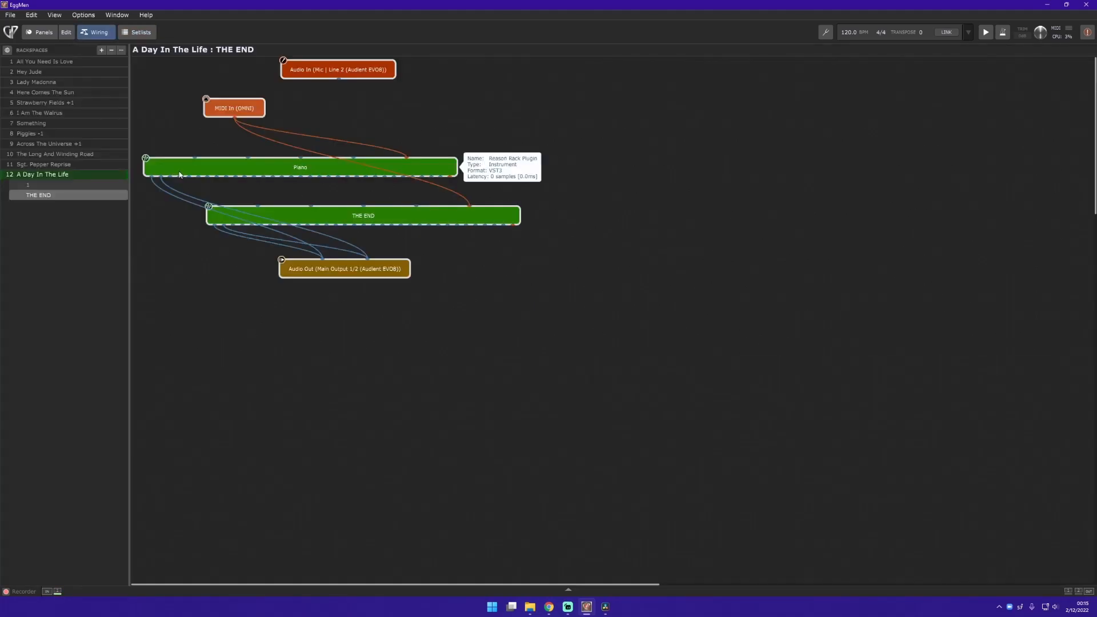
double_click(213, 171)
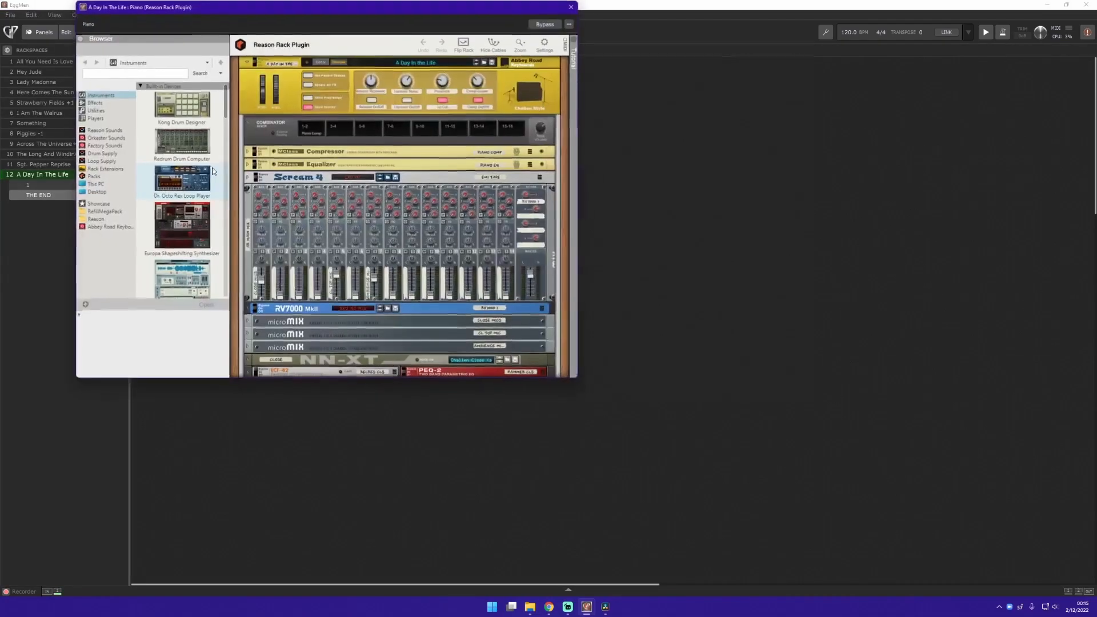
click(112, 229)
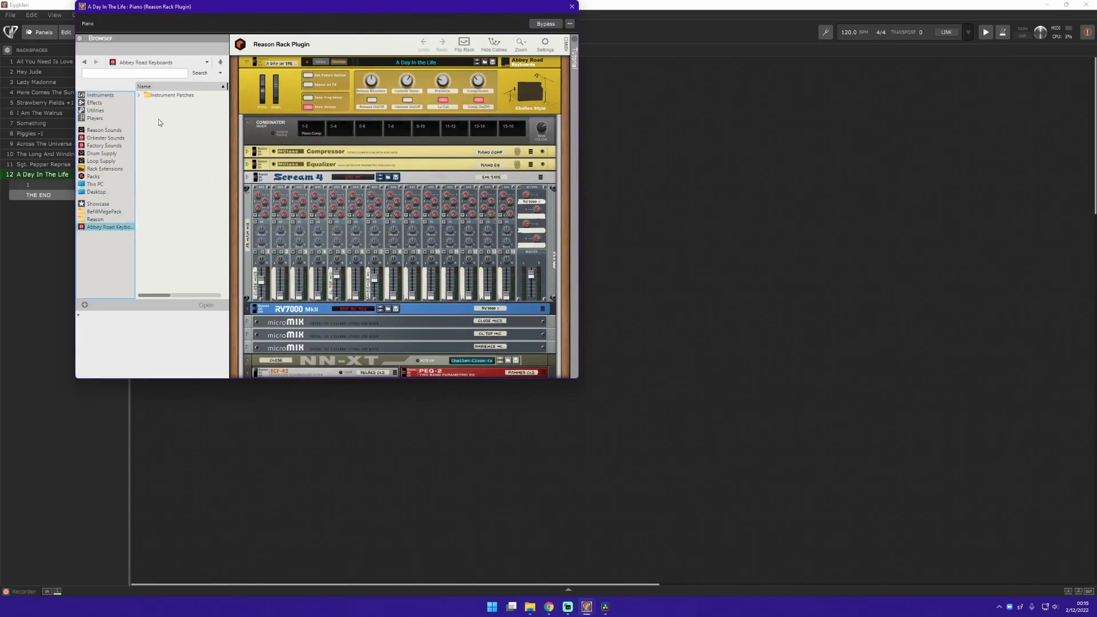
double_click(148, 95)
double_click(151, 104)
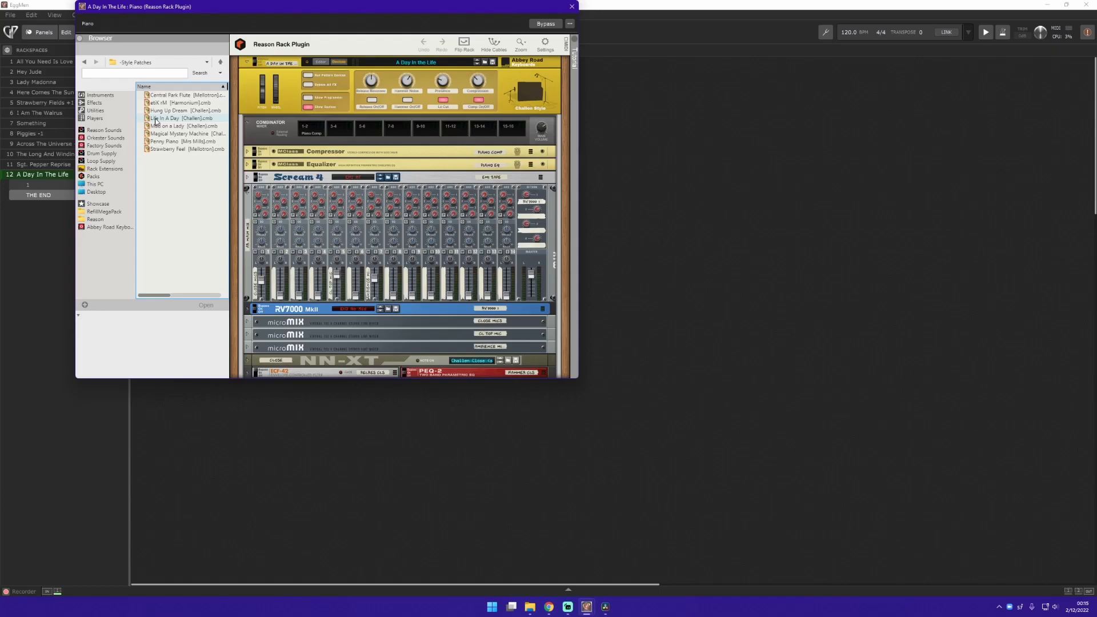
click(156, 119)
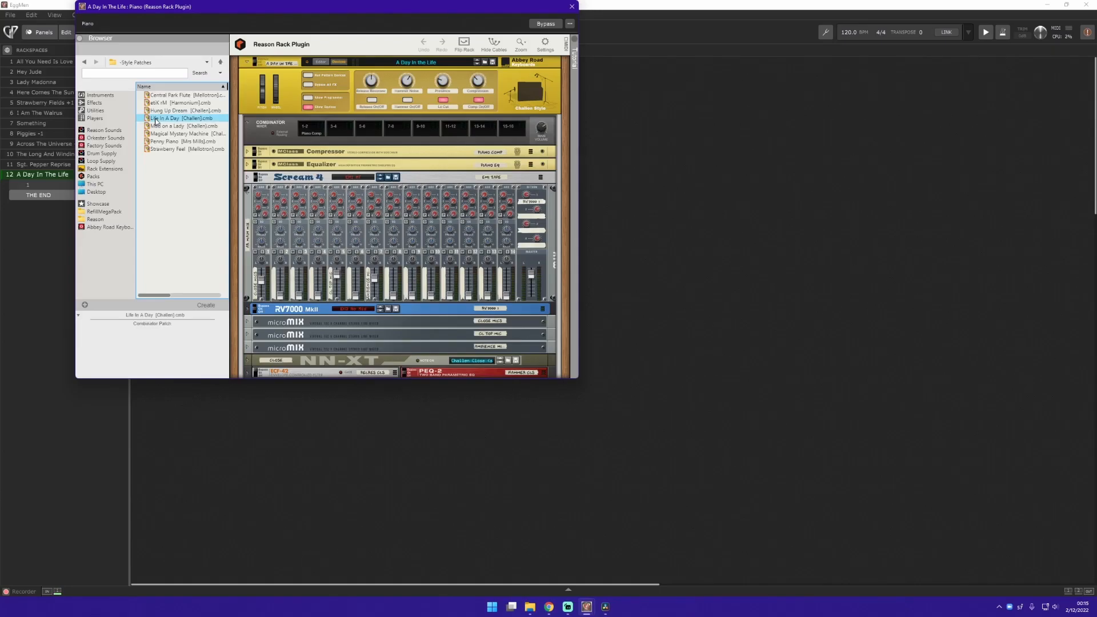
drag(268, 10, 752, 183)
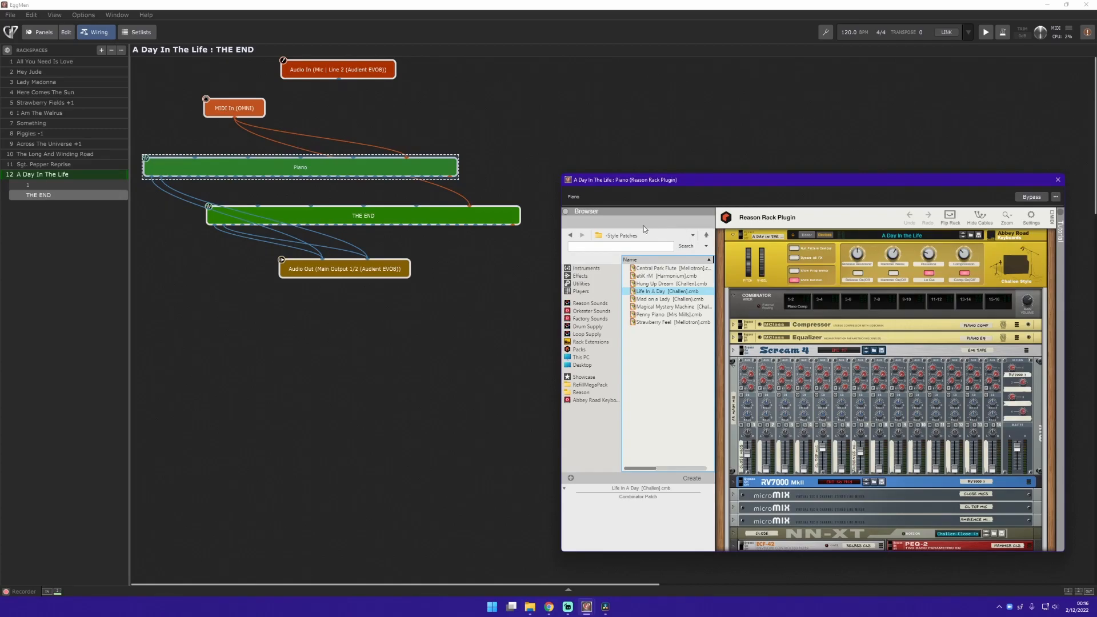
Open THE END plugin beside the wiring and expand its Note Echo players to examine their settings.
click(436, 218)
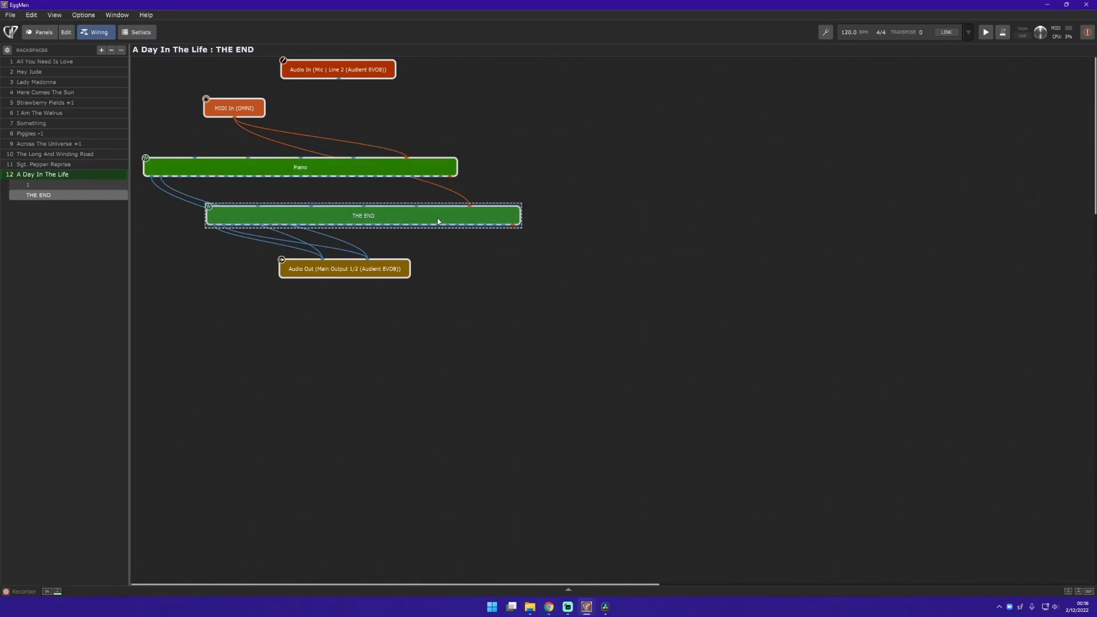
double_click(437, 218)
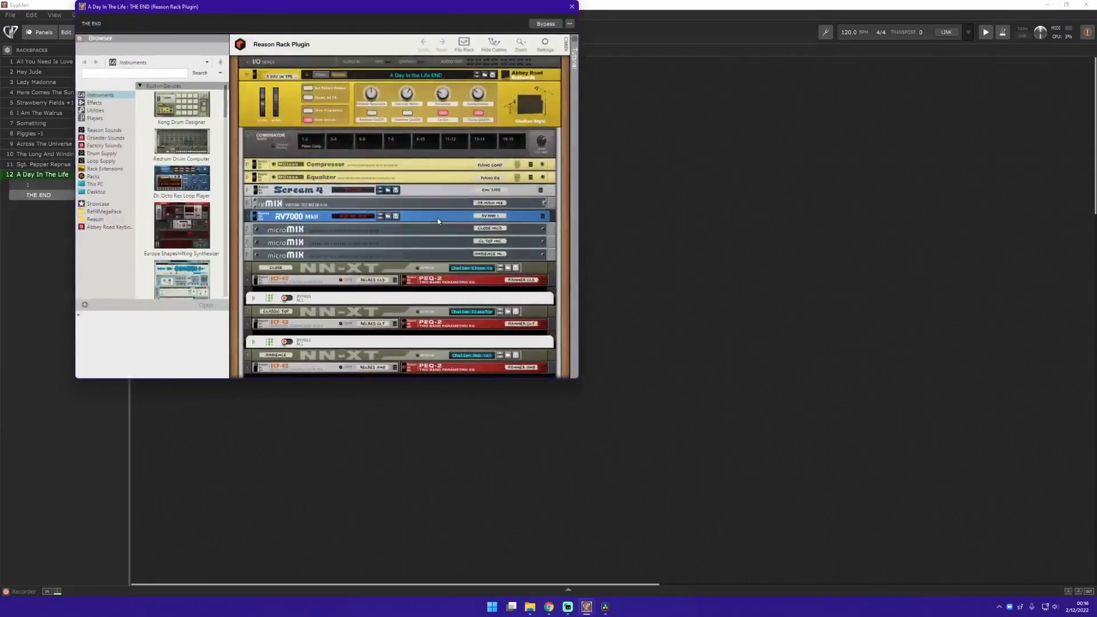
drag(428, 13, 905, 175)
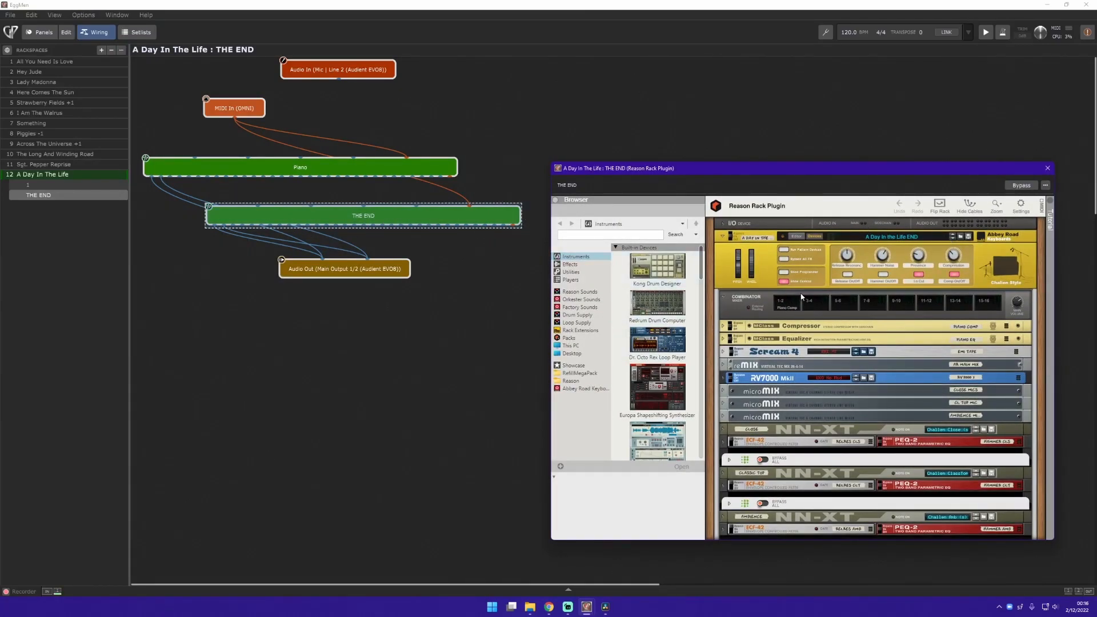
scroll(944, 391, down, 2)
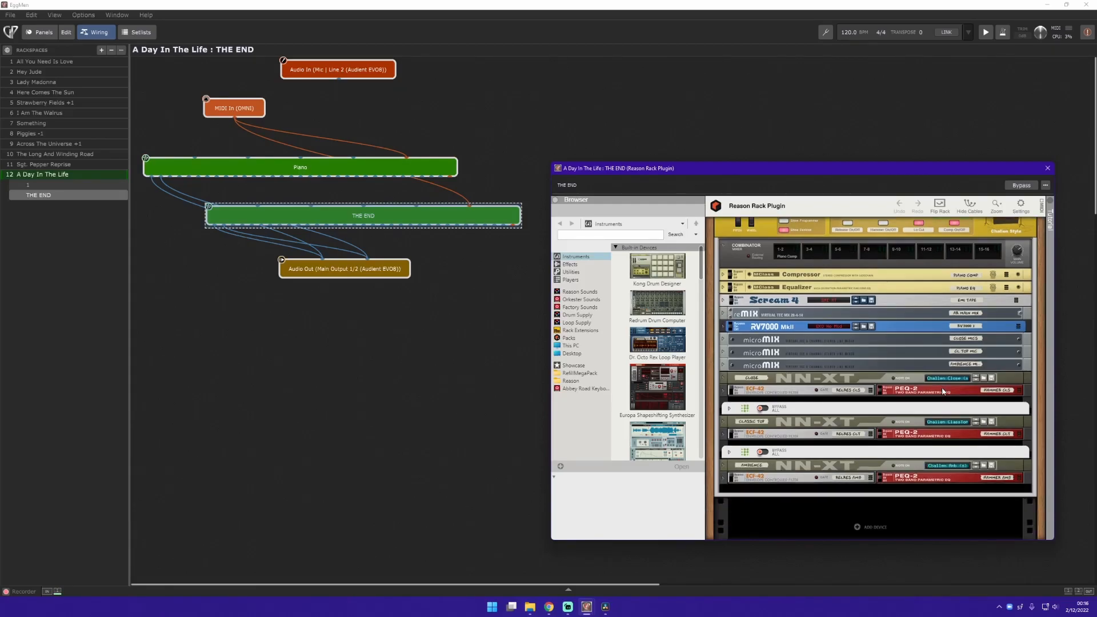
click(730, 410)
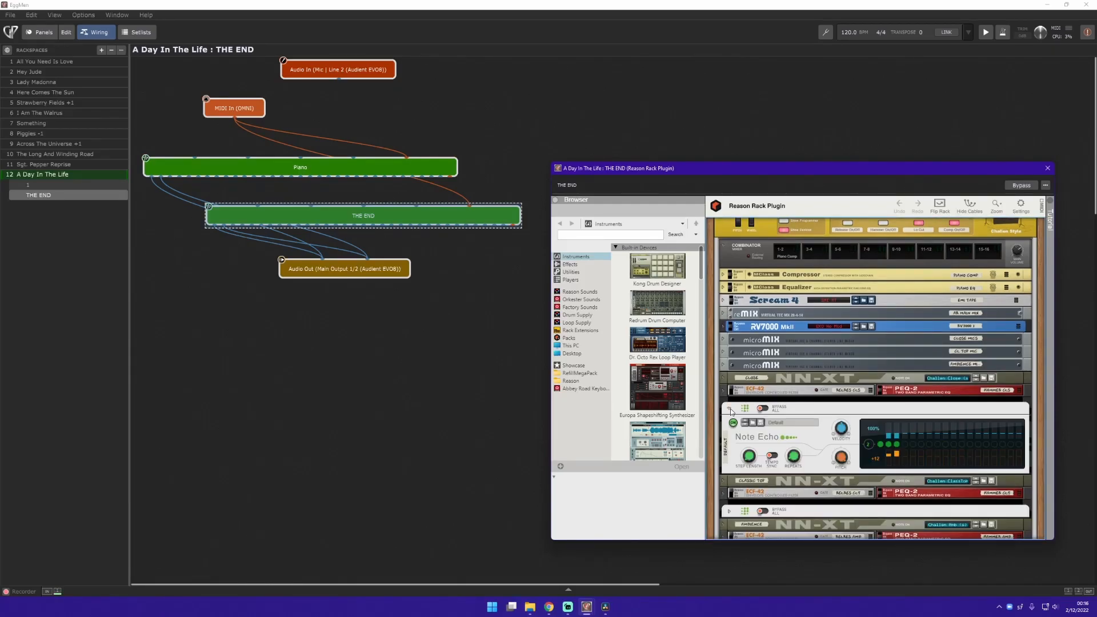
click(730, 409)
scroll(792, 406, up, 1)
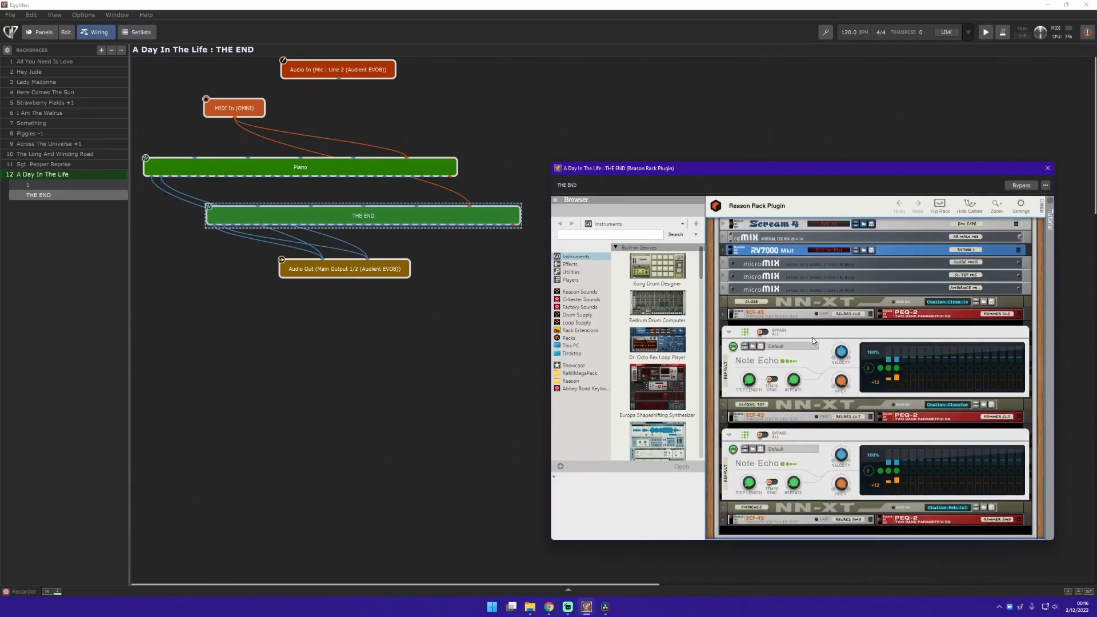
Point out the Close, Classic Top and Ambience NN-XT samplers in THE END rack by selecting each one.
click(793, 305)
click(793, 406)
click(810, 508)
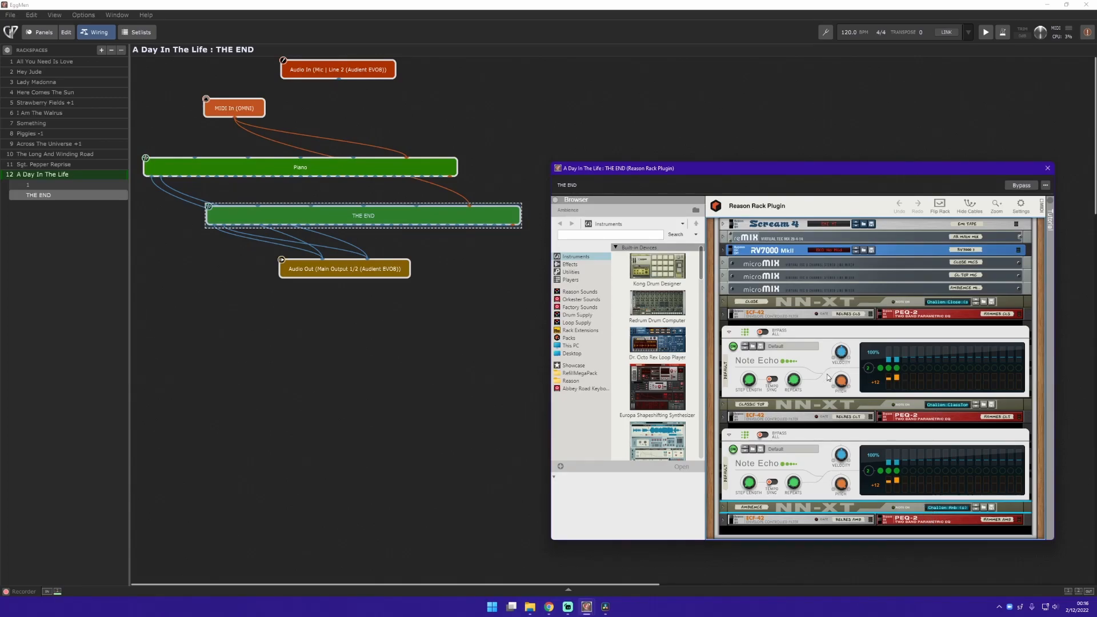
Toggle the last active repeat step of the Close sampler's Note Echo off and back on.
click(889, 377)
click(897, 370)
click(897, 370)
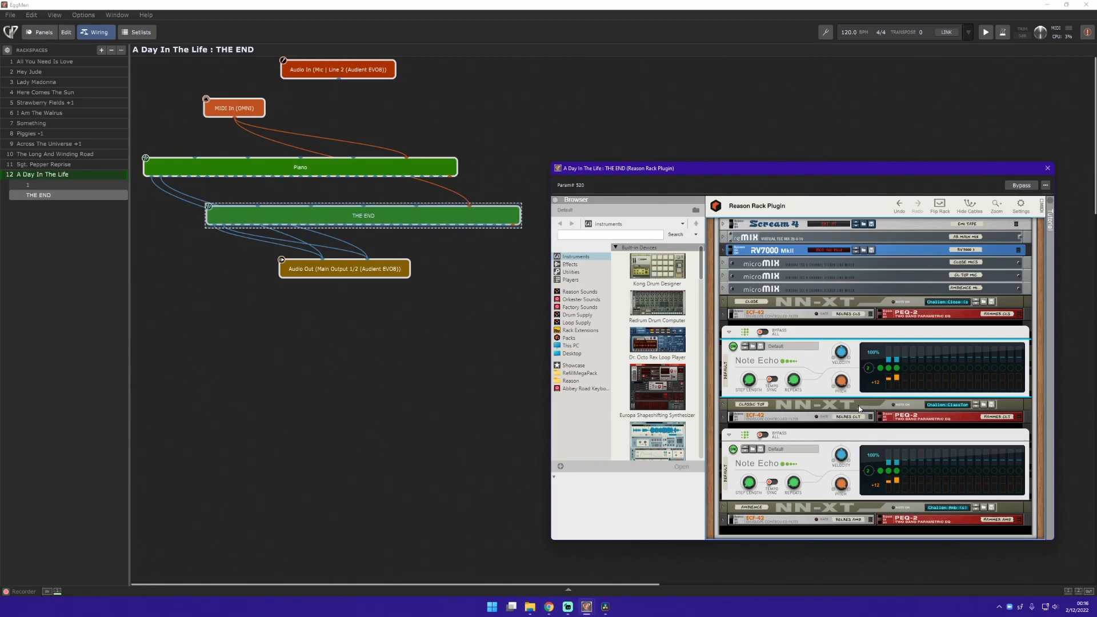
Toggle Bypass All on both Note Echo players to compare THE END sound with and without the echoes.
click(762, 334)
click(763, 436)
click(764, 333)
click(763, 435)
click(764, 436)
click(763, 333)
Show the A Day In The Life panel and briefly enter and leave its edit mode.
click(43, 32)
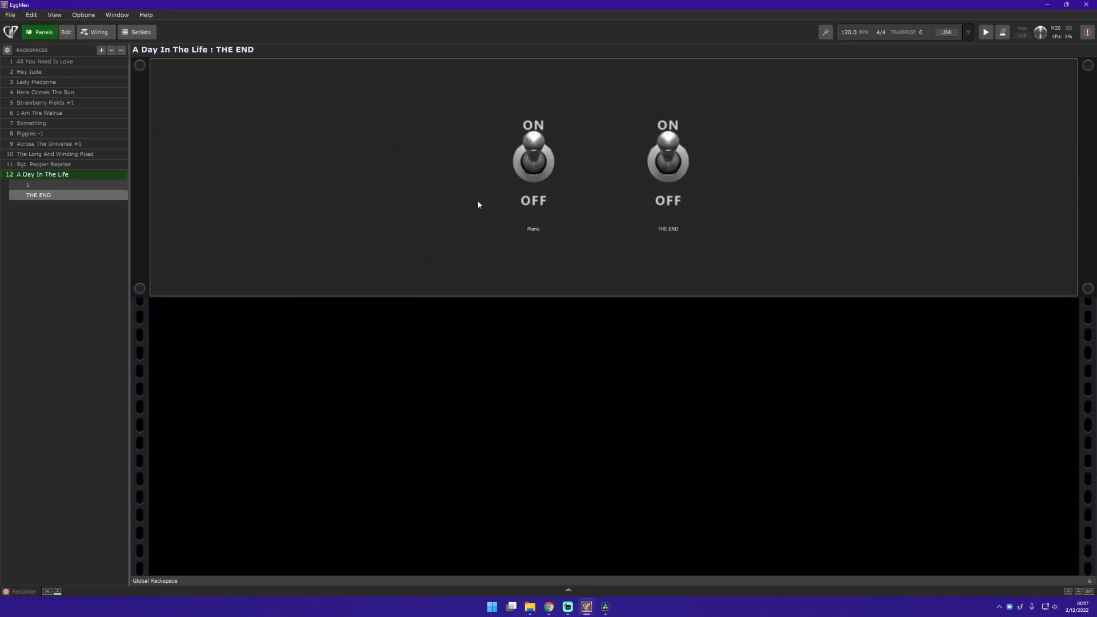
click(66, 32)
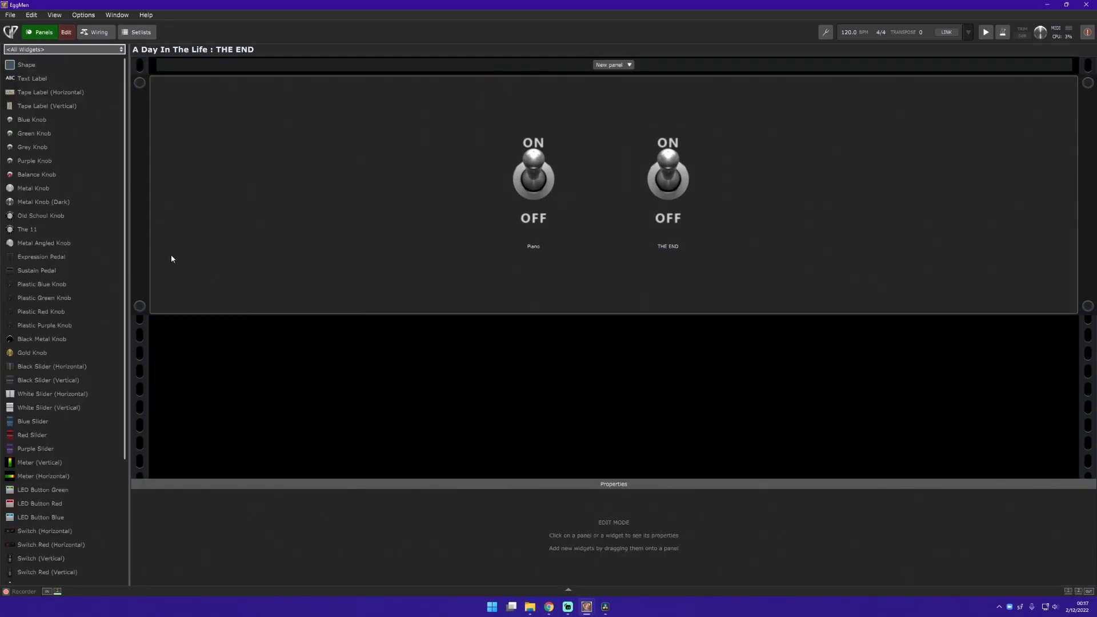
click(66, 32)
Alternate between variations 1 and THE END to compare the positions of the Piano and THE END panel switches.
click(60, 184)
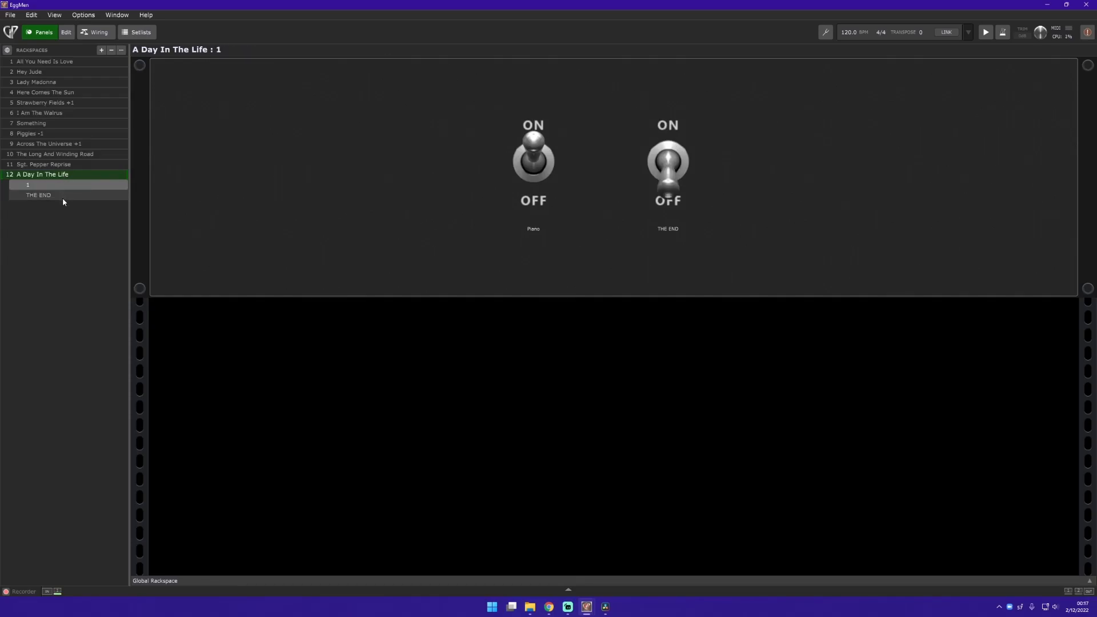
click(63, 198)
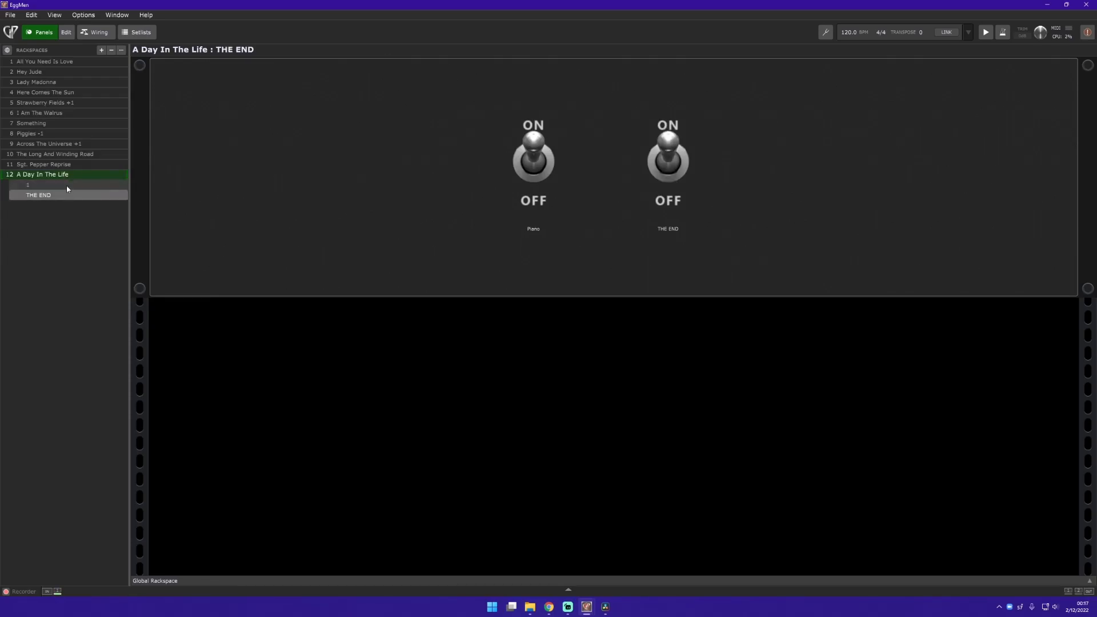
click(66, 185)
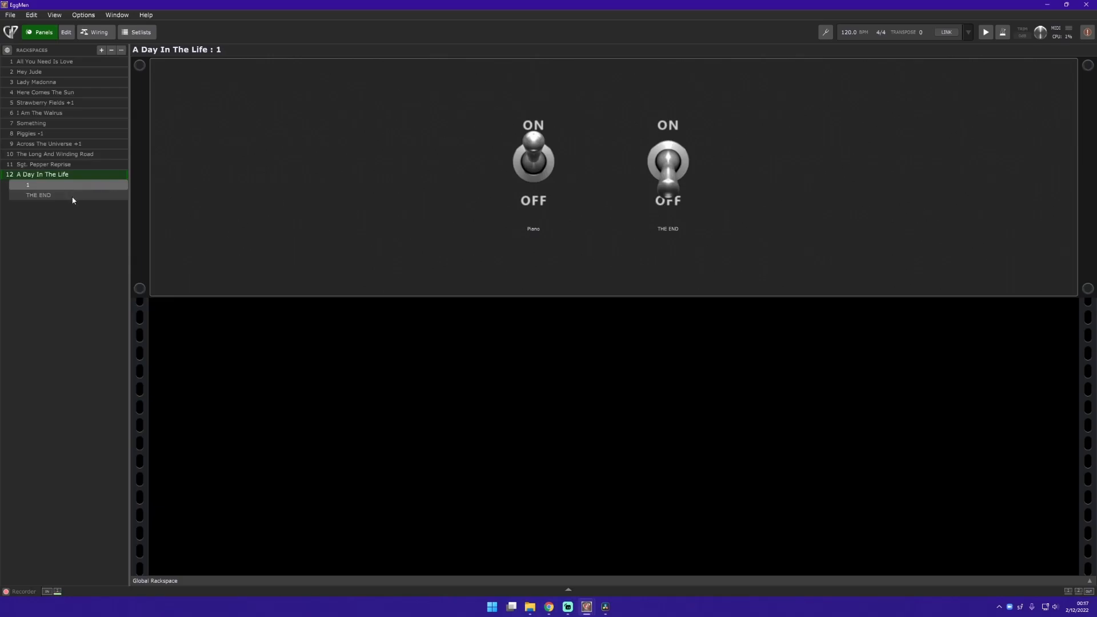
click(73, 198)
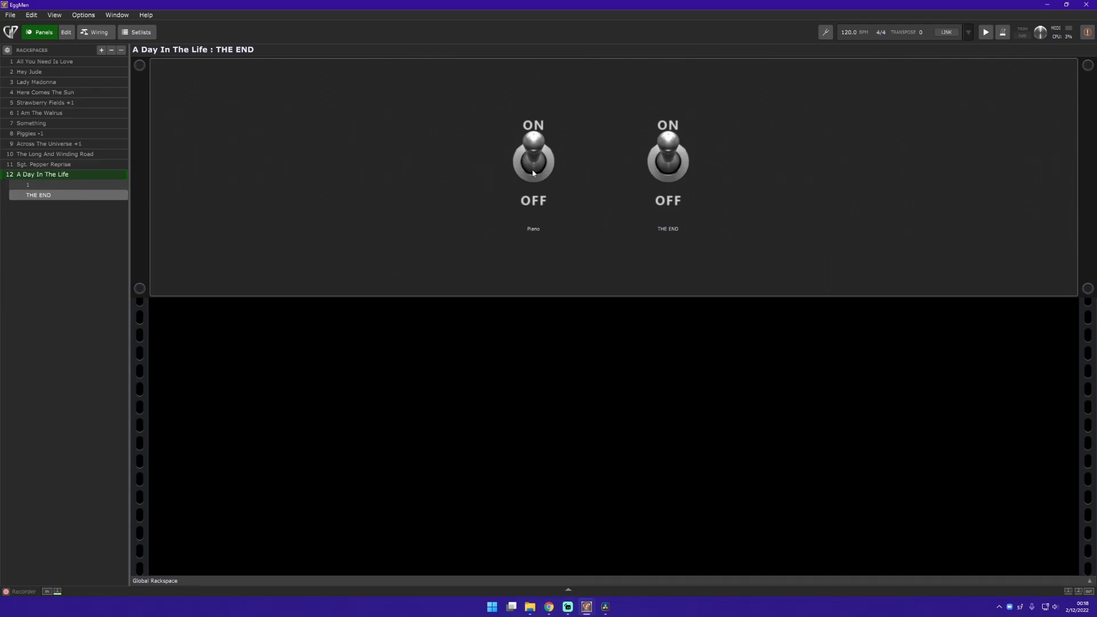
click(112, 187)
click(110, 198)
click(87, 186)
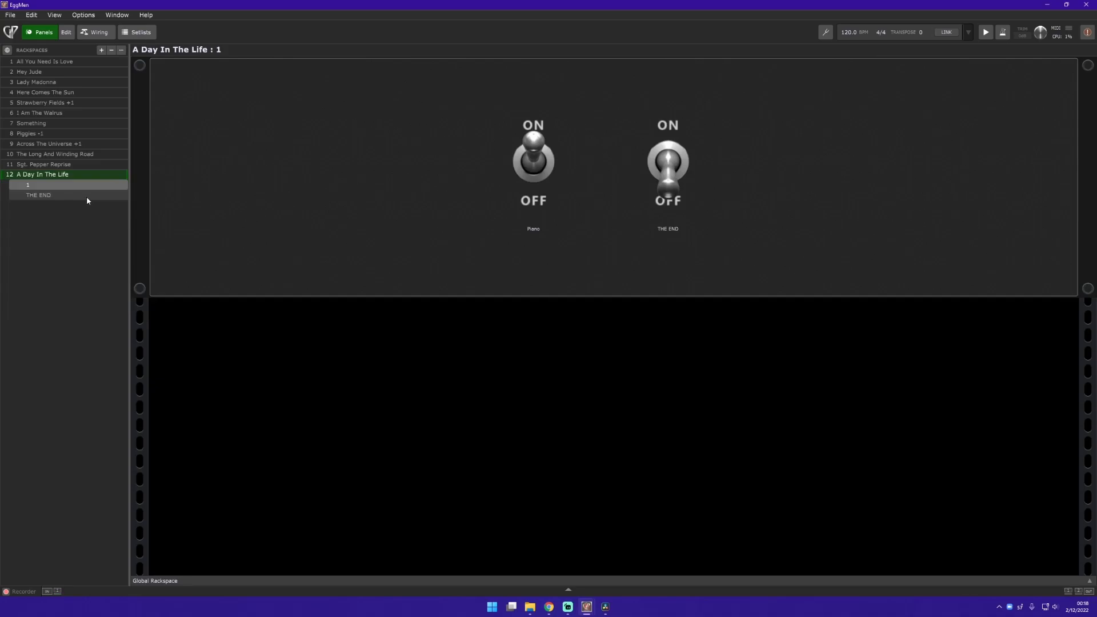
click(87, 198)
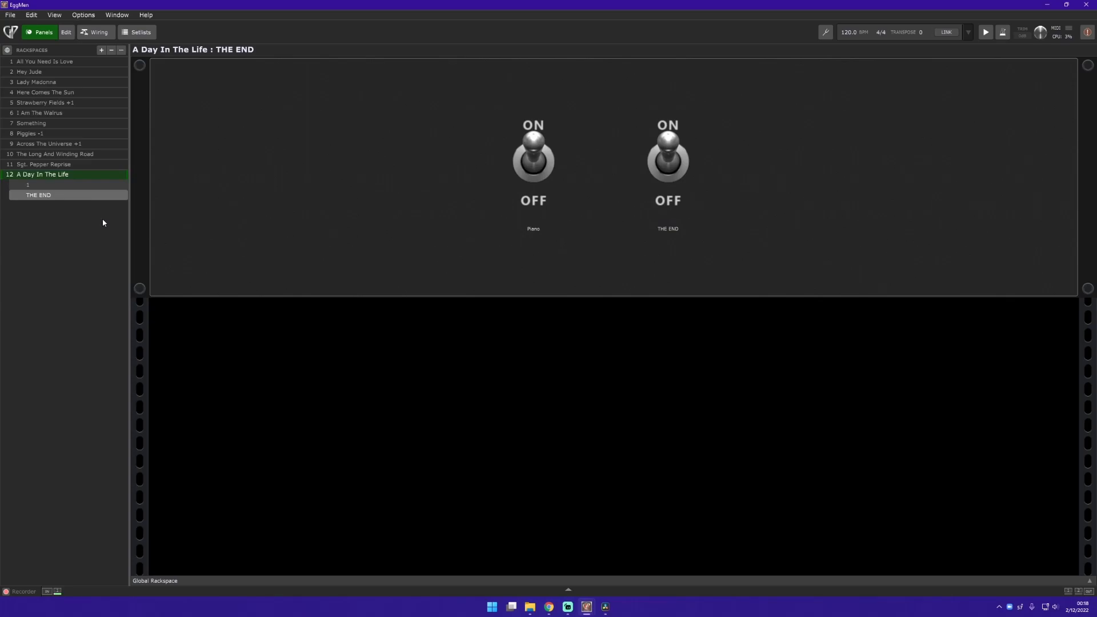
Enter panel edit mode and select the Piano switch to examine its plugin parameter mapping.
click(139, 33)
click(65, 32)
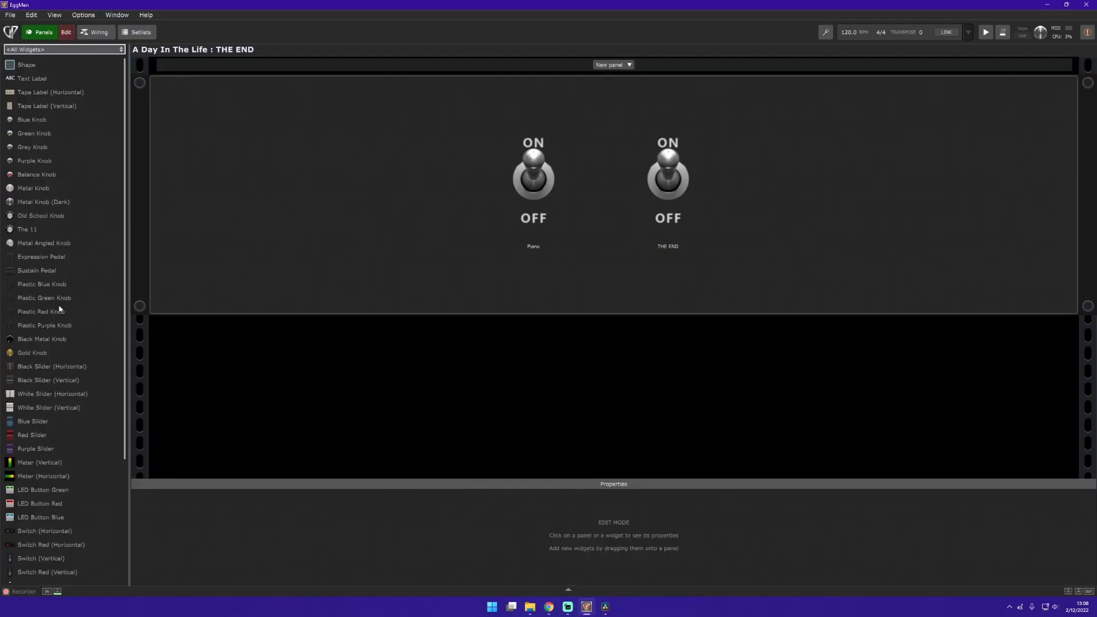
click(519, 197)
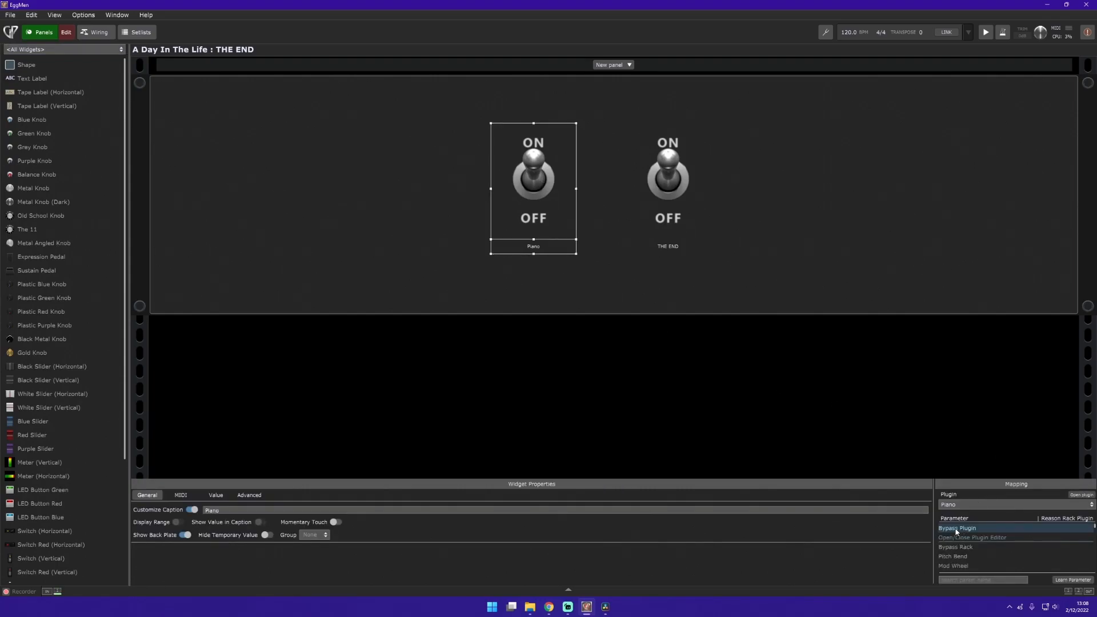
Select THE END and Piano switches in turn to compare which plugin and parameter each one is mapped to.
click(664, 172)
click(541, 196)
click(673, 198)
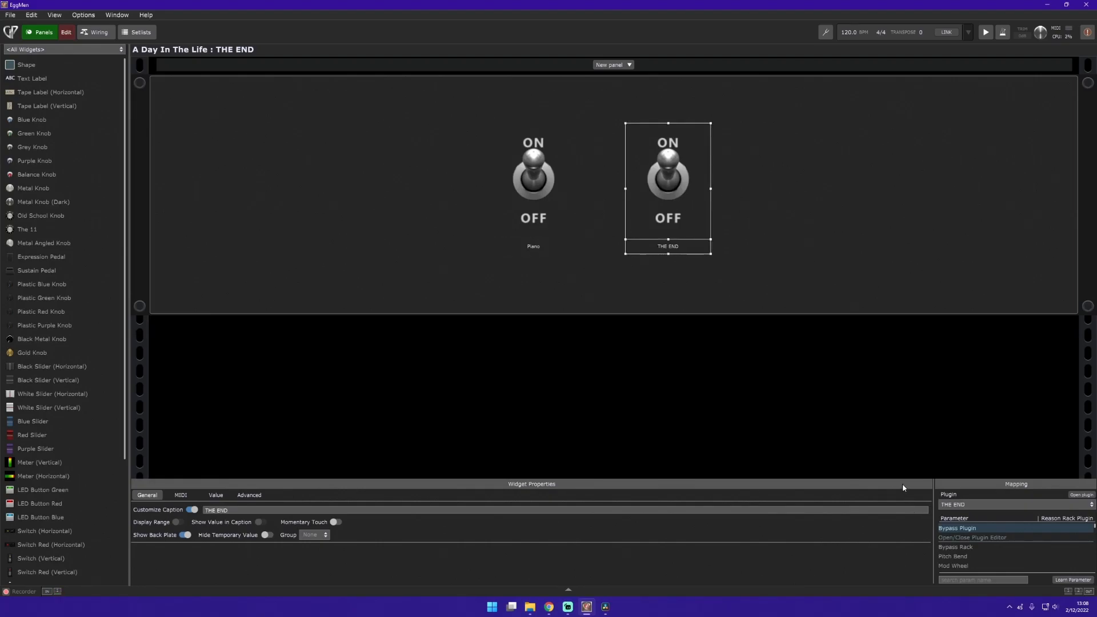
Show the Piano switch's value settings and flip its scaling curve with Reverse, then flip it back.
click(539, 191)
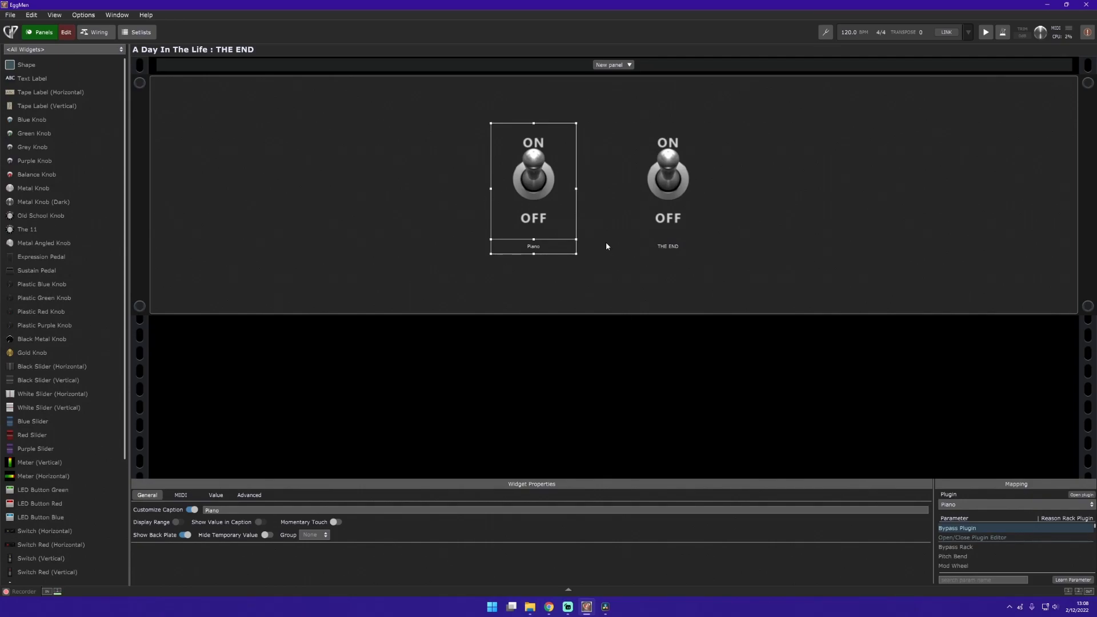
click(218, 495)
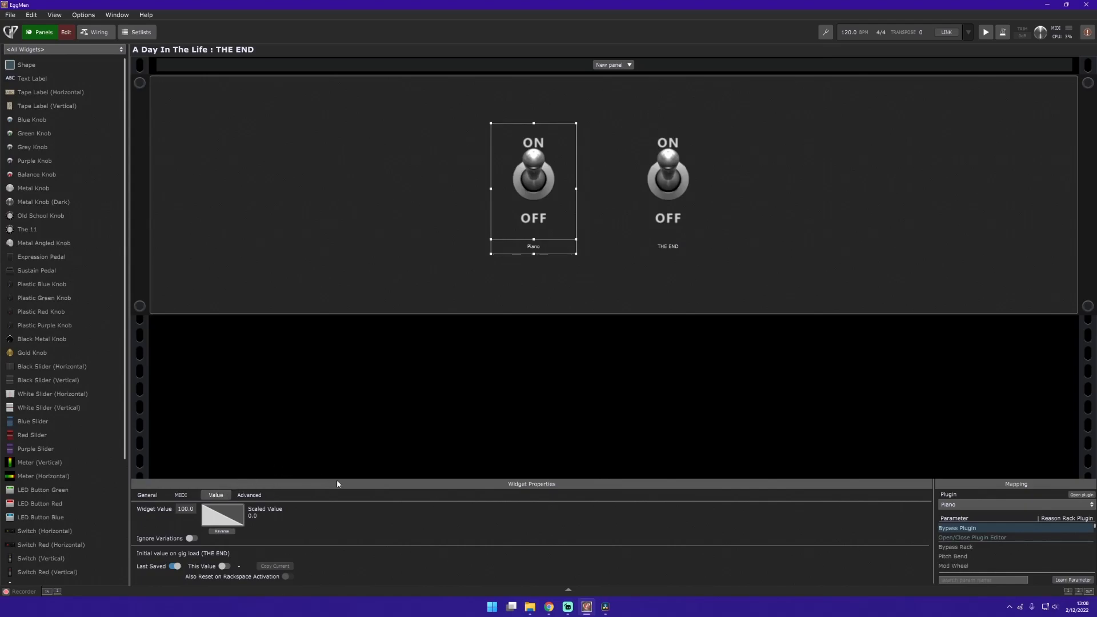
click(222, 532)
click(224, 533)
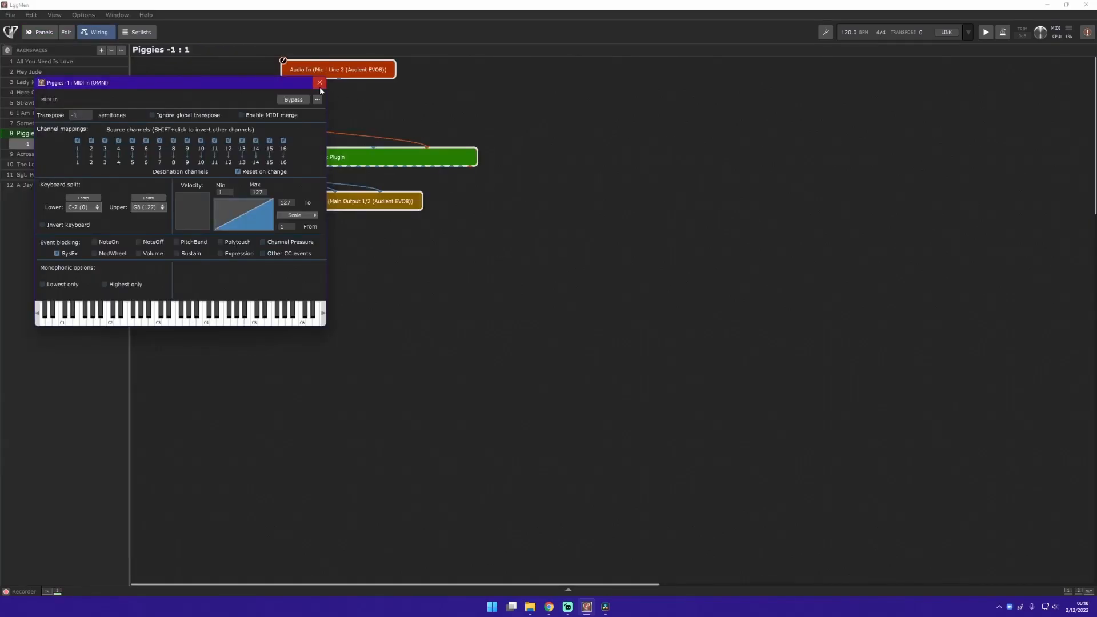
Close the Piggies -1 MIDI In settings and show the Across The Universe +1 rackspace wiring, dismissing its variation properties.
click(320, 83)
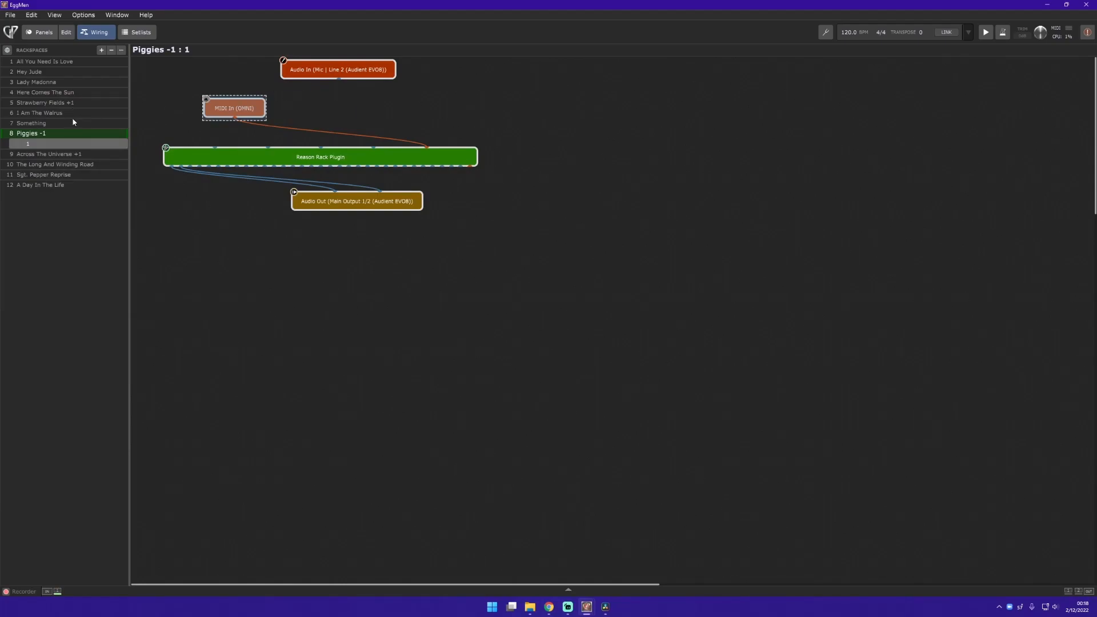
double_click(69, 152)
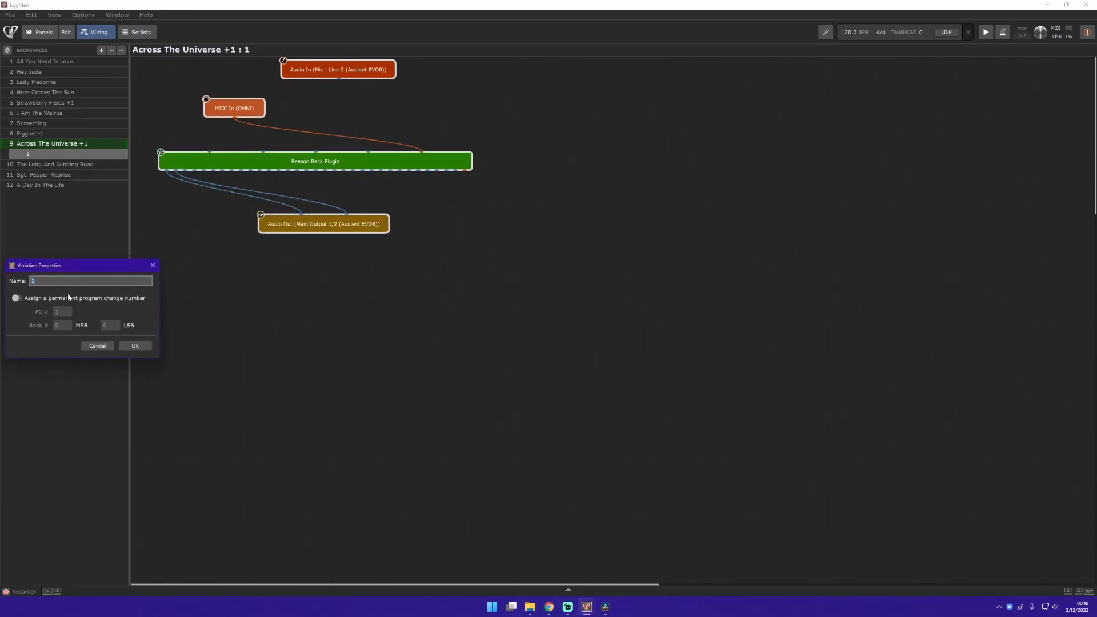
click(153, 266)
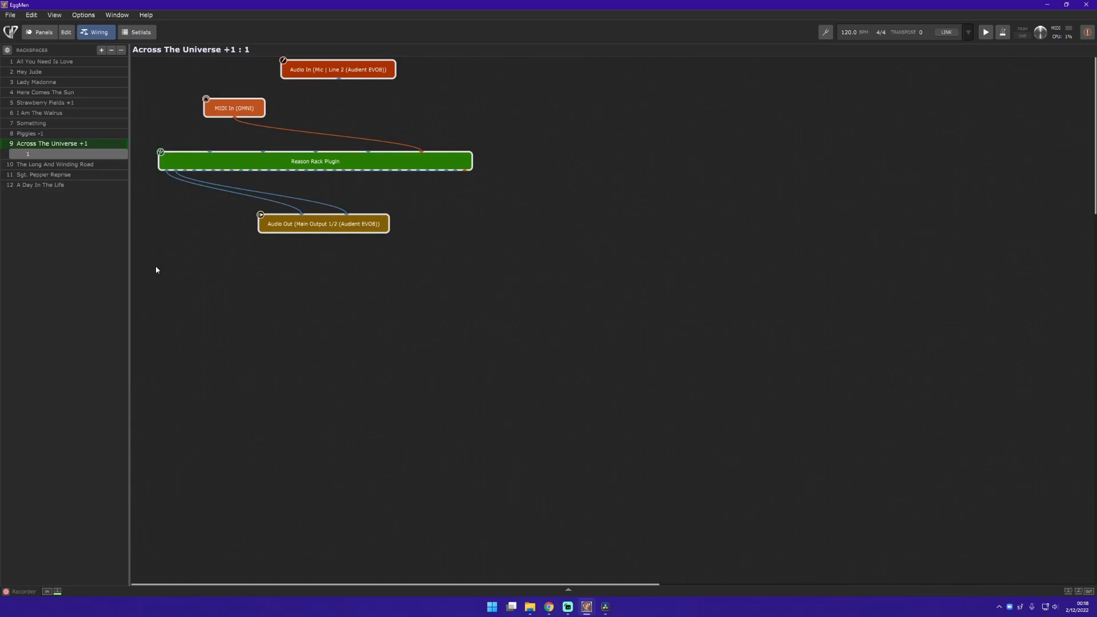
Return to the Piggies -1 rackspace and open its MIDI In settings to examine the Transpose value.
click(69, 133)
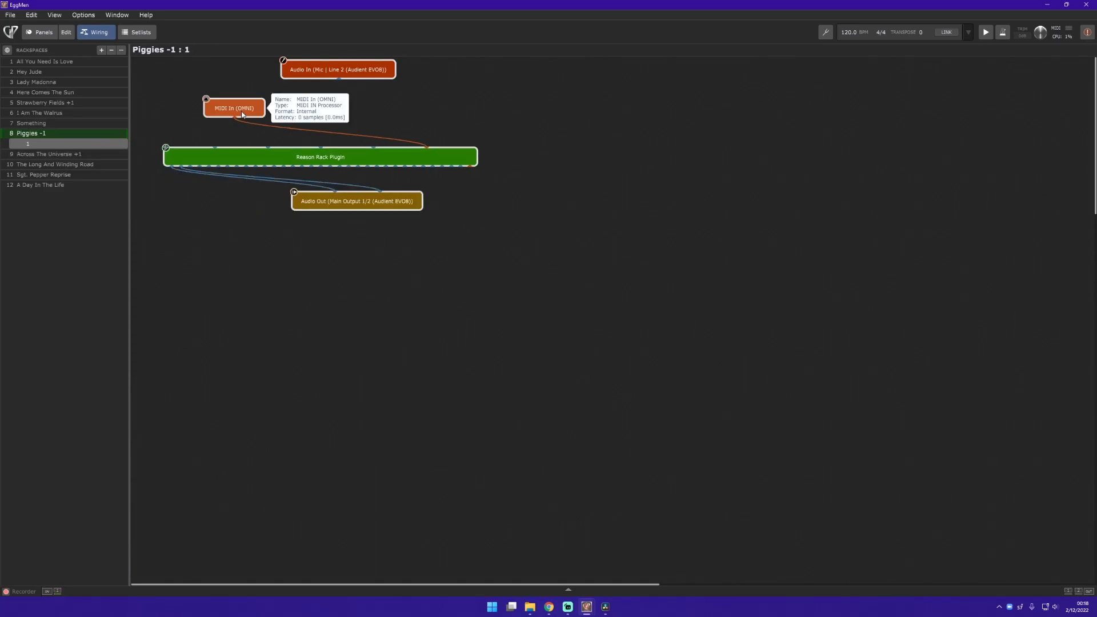
double_click(243, 114)
click(82, 116)
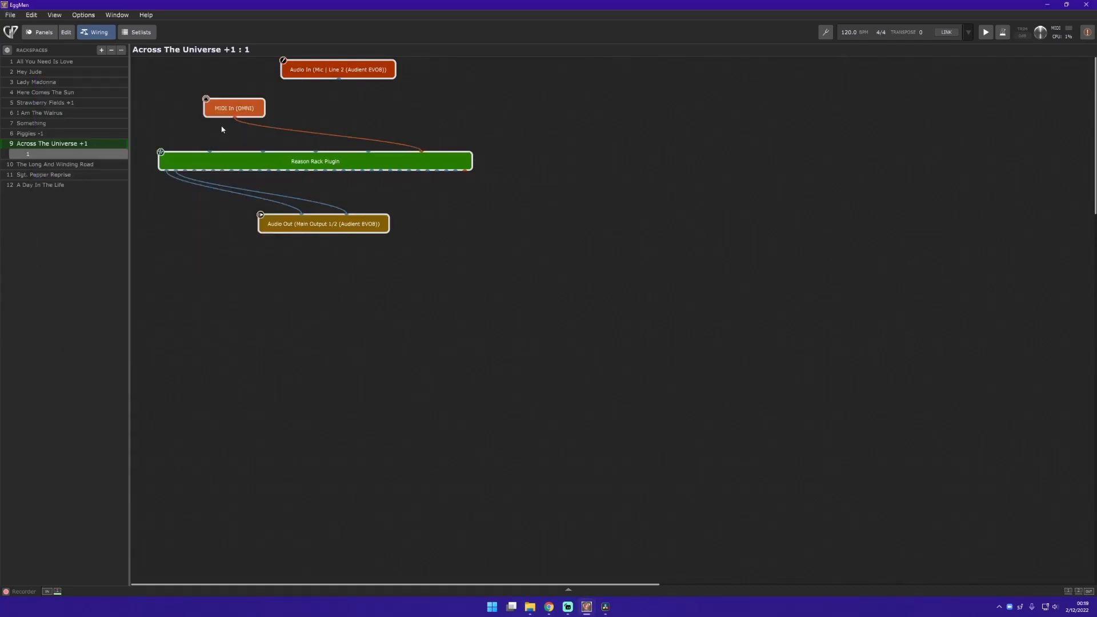
Examine the Transpose value in the Across The Universe +1 rackspace's MIDI In settings and close them.
double_click(231, 109)
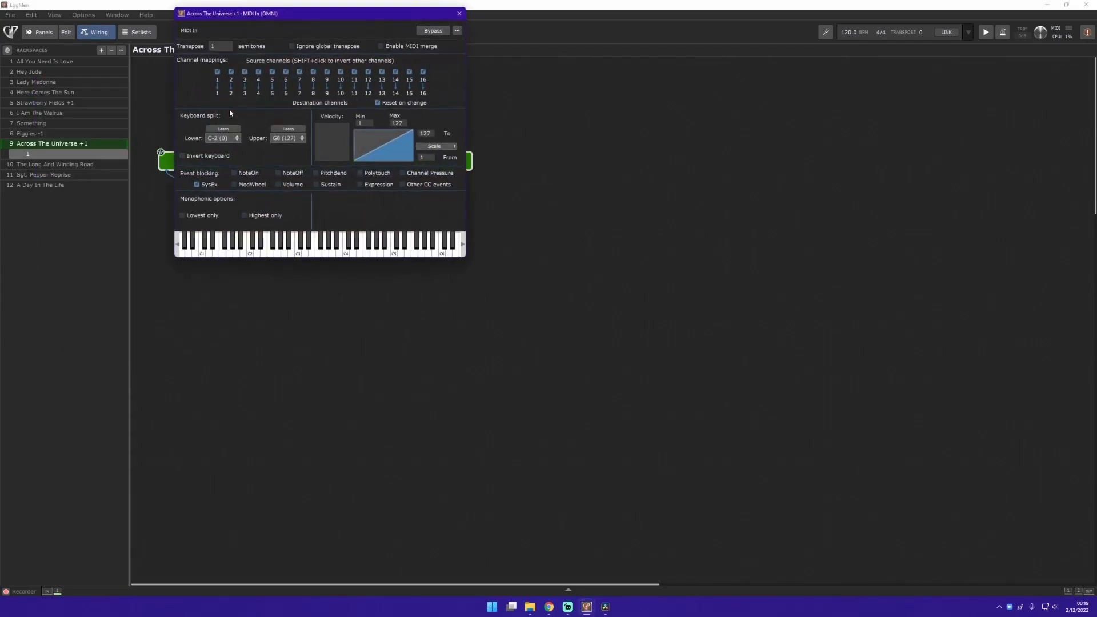
click(225, 47)
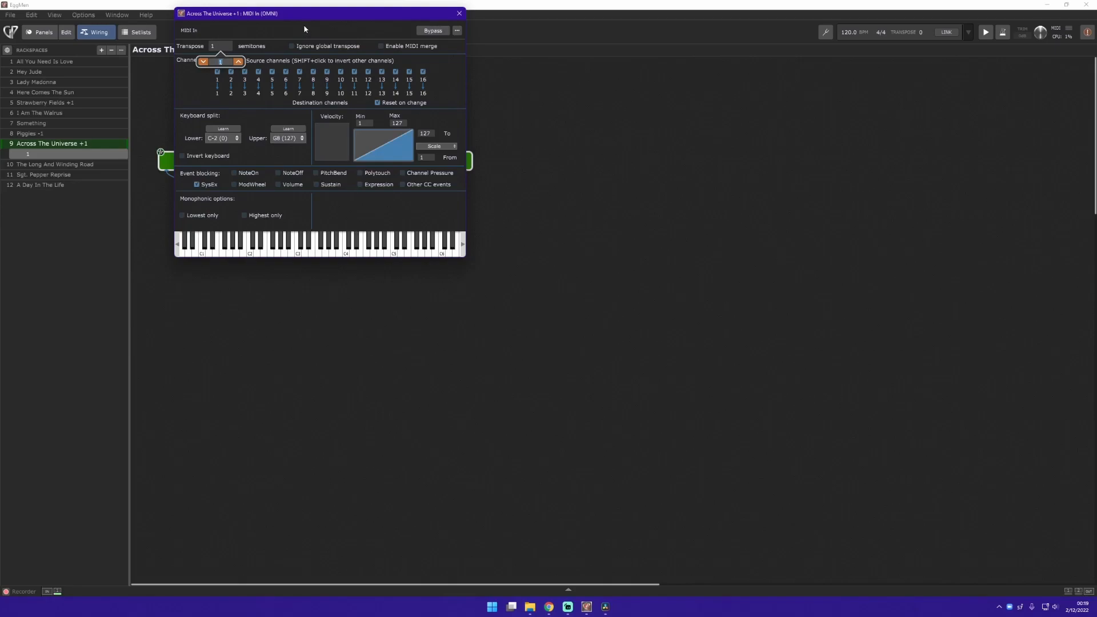
click(459, 13)
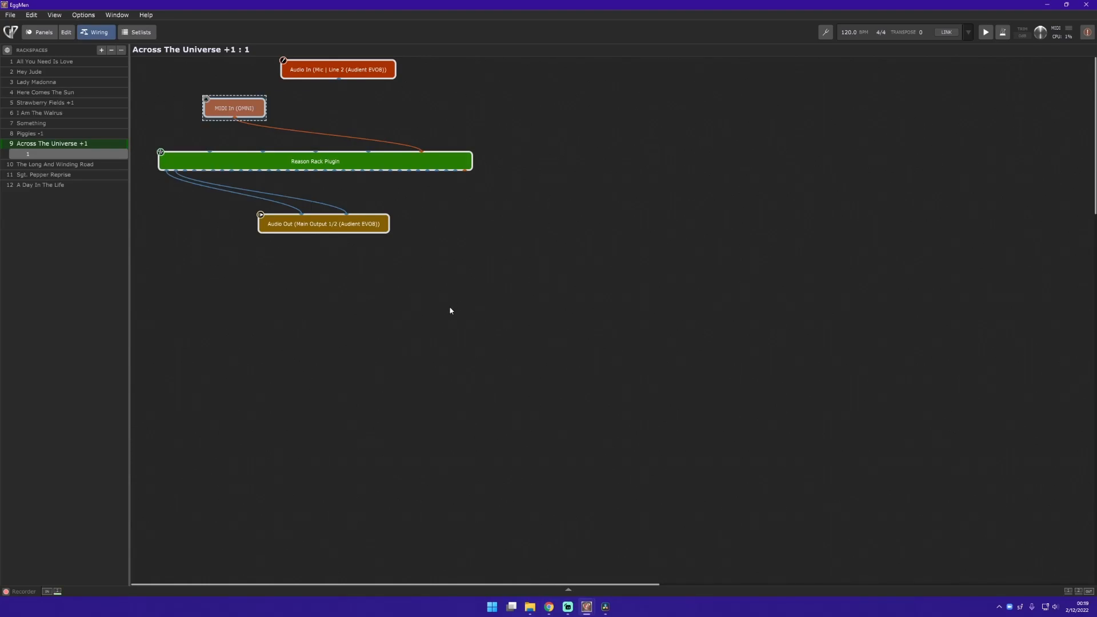
Show the setlists and switch from the EggMen 2 setlist to EggMen 1 and on to All Songs.
click(139, 31)
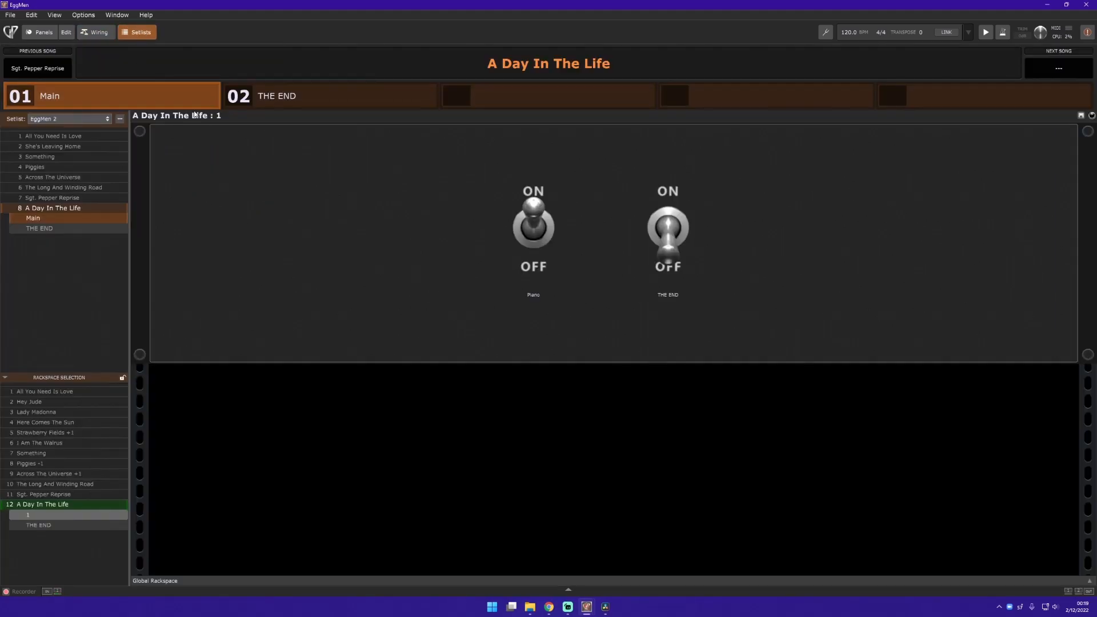
click(103, 118)
click(97, 140)
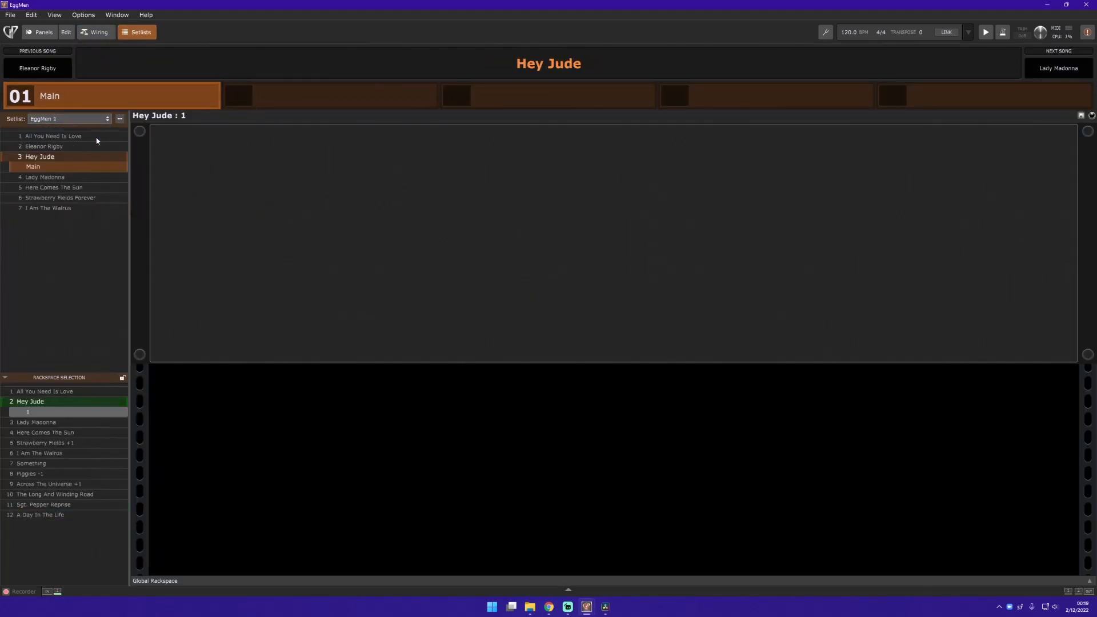
click(108, 118)
click(104, 132)
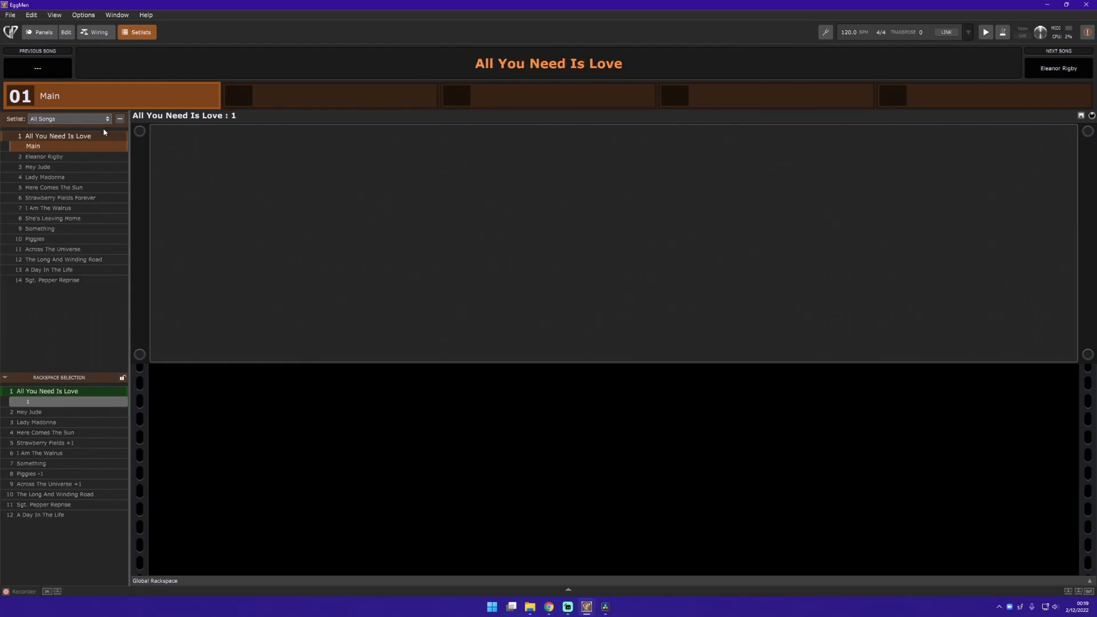